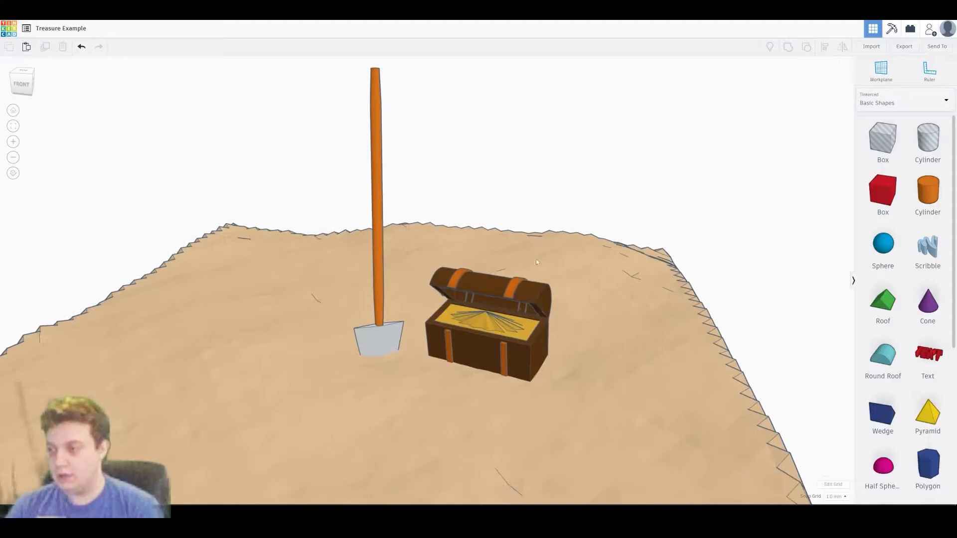
{"action": "right_click_drag", "start_coordinate": [506, 346], "coordinate": [487, 295]}
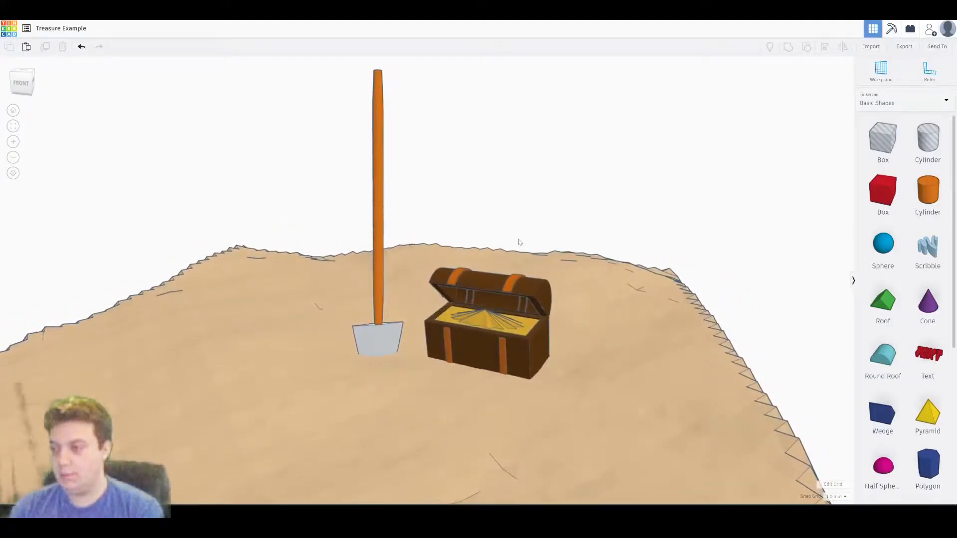
{"action": "right_click_drag", "start_coordinate": [502, 183], "coordinate": [509, 204]}
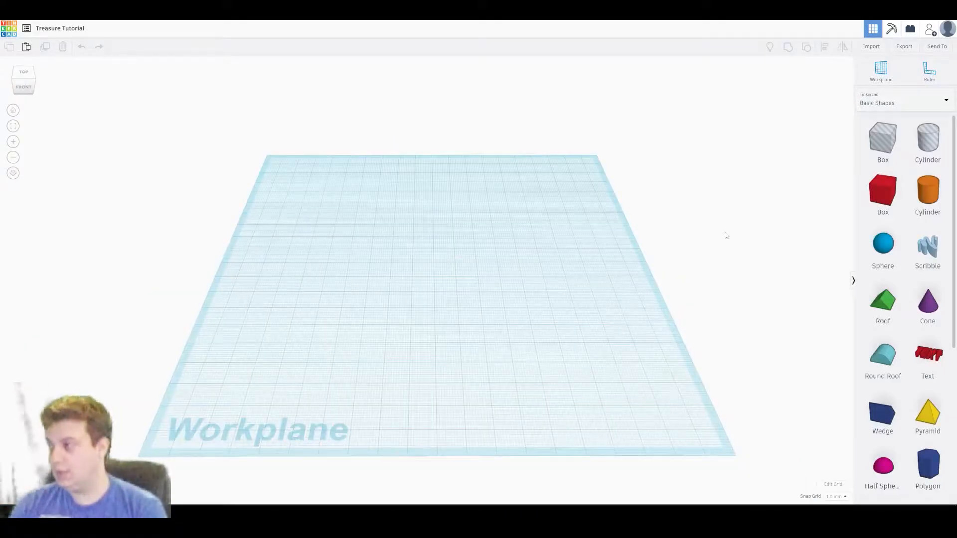
Step: Place a solid box on the workplane and stretch it sideways into a chest body about 40 mm long
{"action": "scroll", "coordinate": [495, 325], "scroll_direction": "up", "scroll_amount": 6}
{"action": "right_click_drag", "start_coordinate": [497, 295], "coordinate": [654, 334]}
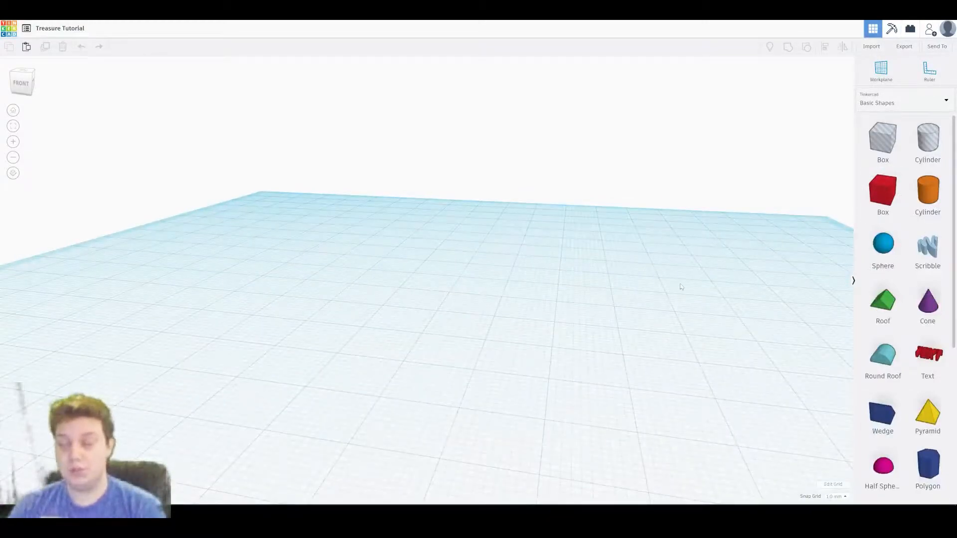
{"action": "left_click_drag", "start_coordinate": [872, 215], "coordinate": [427, 342]}
{"action": "left_click_drag", "start_coordinate": [363, 316], "coordinate": [549, 358]}
{"action": "mouse_move", "coordinate": [617, 301]}
{"action": "right_mouse_down"}
{"action": "mouse_move", "coordinate": [659, 289]}
{"action": "mouse_move", "coordinate": [621, 304]}
{"action": "right_mouse_up"}
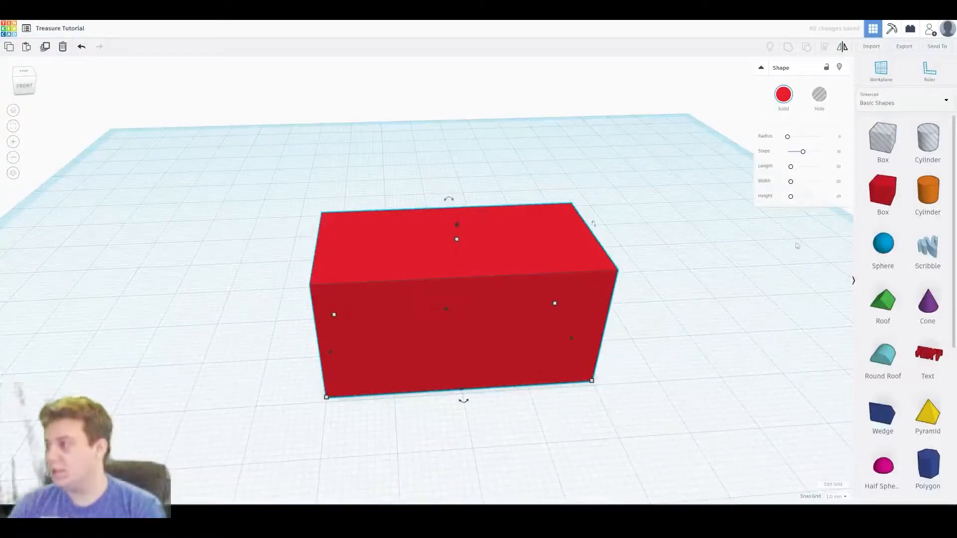
{"action": "left_click", "coordinate": [742, 267]}
{"action": "right_click_drag", "start_coordinate": [712, 282], "coordinate": [679, 282]}
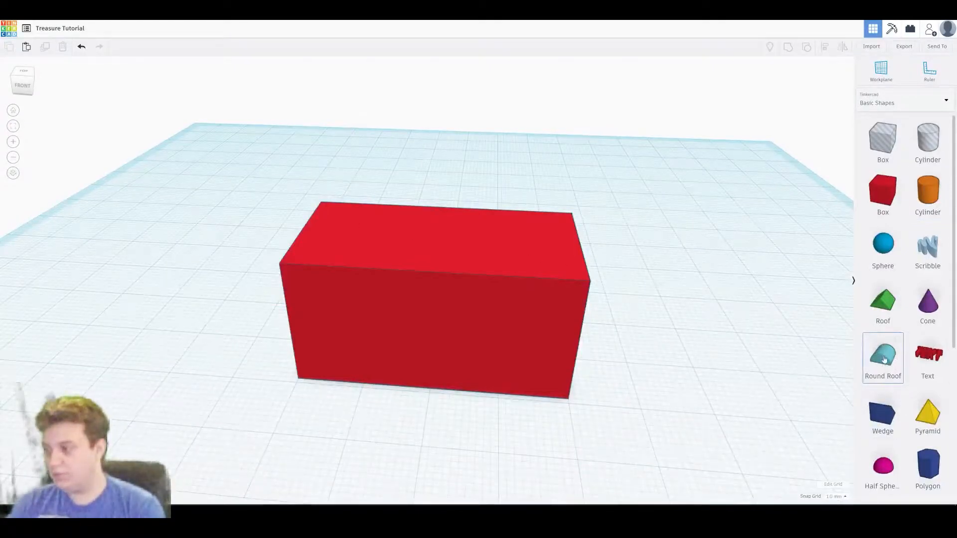
Step: Add a round roof beside the box, turn it parallel to the box's long side and size it to match the box's footprint
{"action": "left_click_drag", "start_coordinate": [884, 359], "coordinate": [389, 471]}
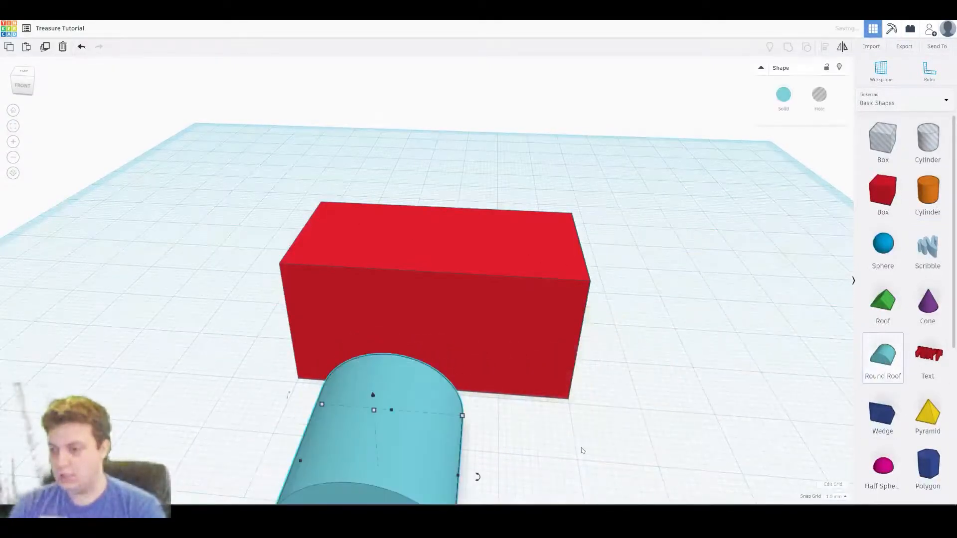
{"action": "middle_click_drag", "start_coordinate": [587, 474], "coordinate": [598, 343]}
{"action": "left_click_drag", "start_coordinate": [494, 327], "coordinate": [351, 456]}
{"action": "key", "text": "Up"}
{"action": "key", "text": "Up"}
{"action": "key", "text": "Up"}
{"action": "key", "text": "Up"}
{"action": "key", "text": "Up"}
{"action": "key", "text": "Up"}
{"action": "key", "text": "Up"}
{"action": "key", "text": "Left"}
{"action": "key", "text": "Left"}
{"action": "key", "text": "Left"}
{"action": "left_click_drag", "start_coordinate": [450, 292], "coordinate": [577, 299]}
{"action": "right_click_drag", "start_coordinate": [577, 299], "coordinate": [501, 272]}
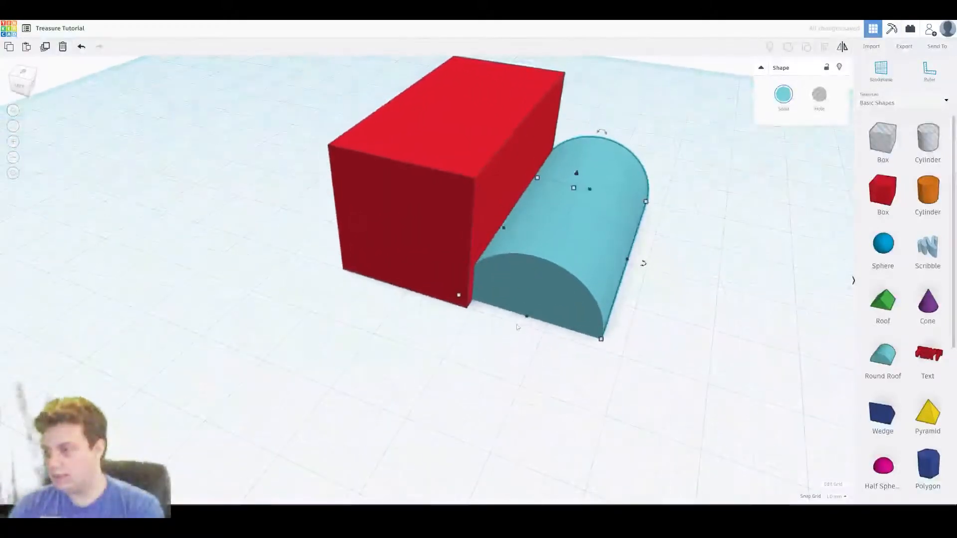
Step: Move the round roof over the box and raise it onto the box's top face as a lid
{"action": "left_click", "coordinate": [735, 301]}
{"action": "right_click_drag", "start_coordinate": [736, 300], "coordinate": [449, 341]}
{"action": "left_click_drag", "start_coordinate": [449, 340], "coordinate": [396, 244]}
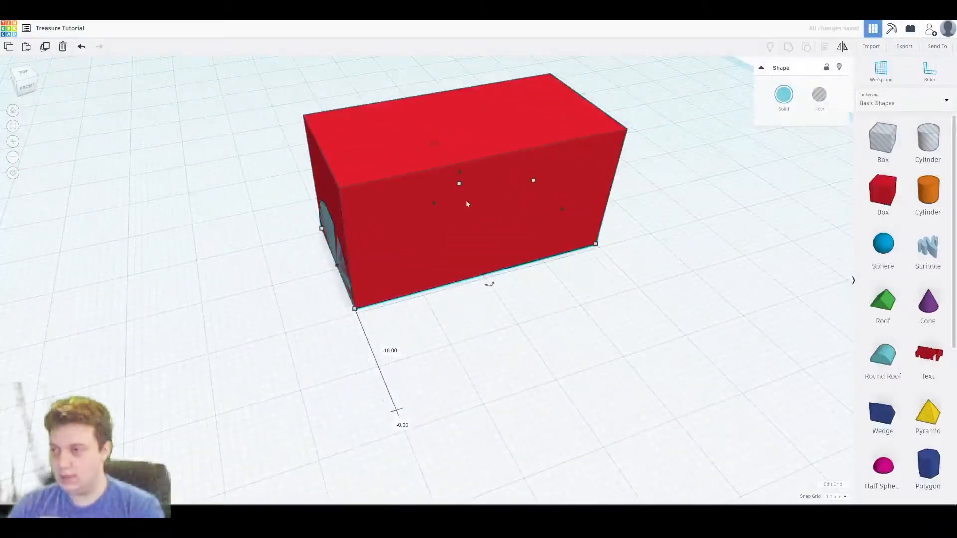
{"action": "left_click_drag", "start_coordinate": [459, 172], "coordinate": [474, 156]}
{"action": "right_click_drag", "start_coordinate": [475, 156], "coordinate": [500, 254]}
{"action": "scroll", "coordinate": [500, 254], "scroll_direction": "up", "scroll_amount": 3}
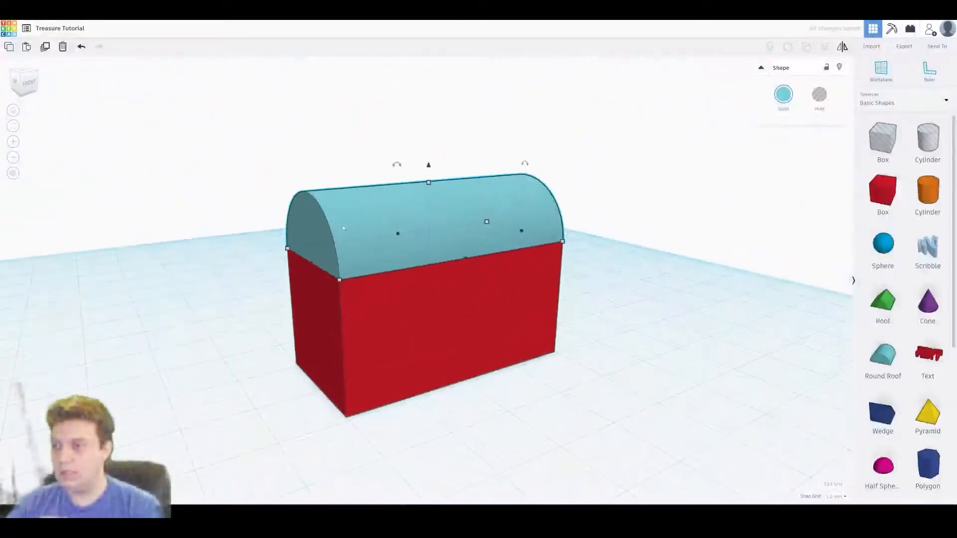
Step: Colour both the box and the round roof dark brown
{"action": "left_click", "coordinate": [449, 385], "text": "shift"}
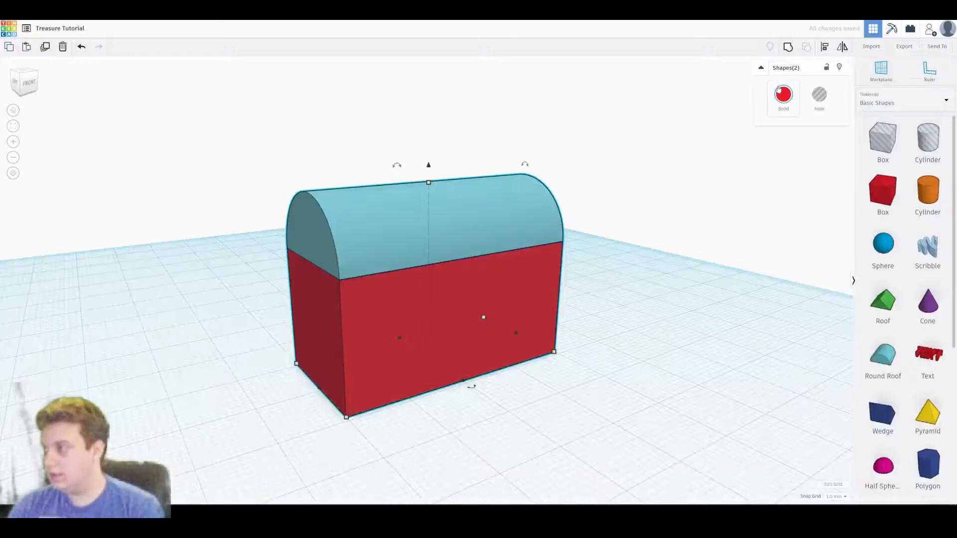
{"action": "left_click", "coordinate": [780, 91]}
{"action": "left_click", "coordinate": [896, 163]}
{"action": "left_click", "coordinate": [673, 175]}
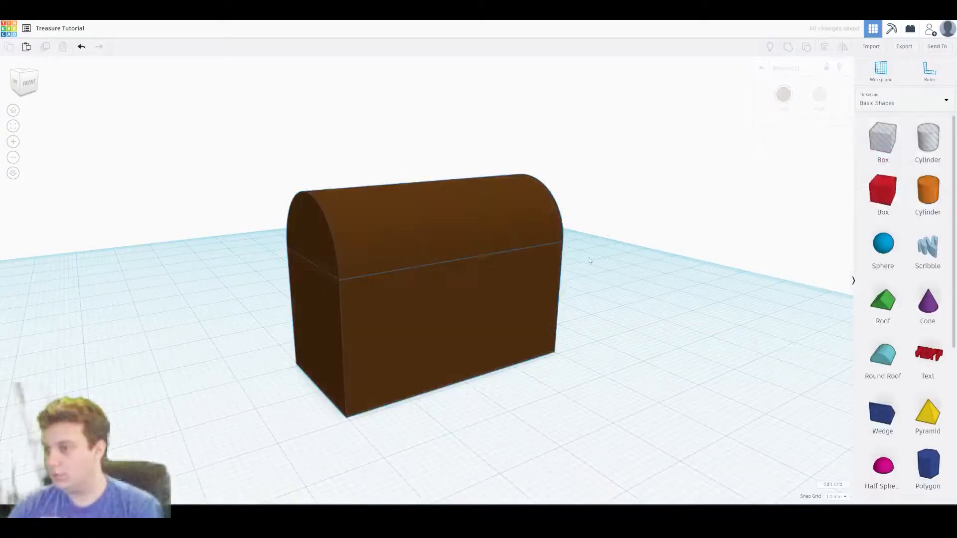
Step: Place a new box inside the chest body, extend its depth to 22 mm and narrow it into a vertical strap near the left end
{"action": "right_click_drag", "start_coordinate": [698, 268], "coordinate": [369, 237]}
{"action": "left_click", "coordinate": [369, 238]}
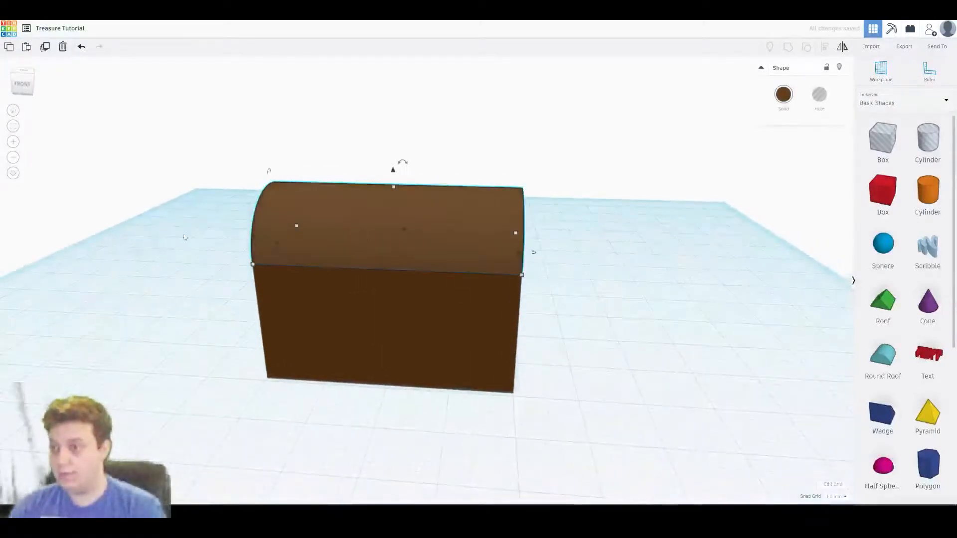
{"action": "right_click_drag", "start_coordinate": [225, 245], "coordinate": [477, 209]}
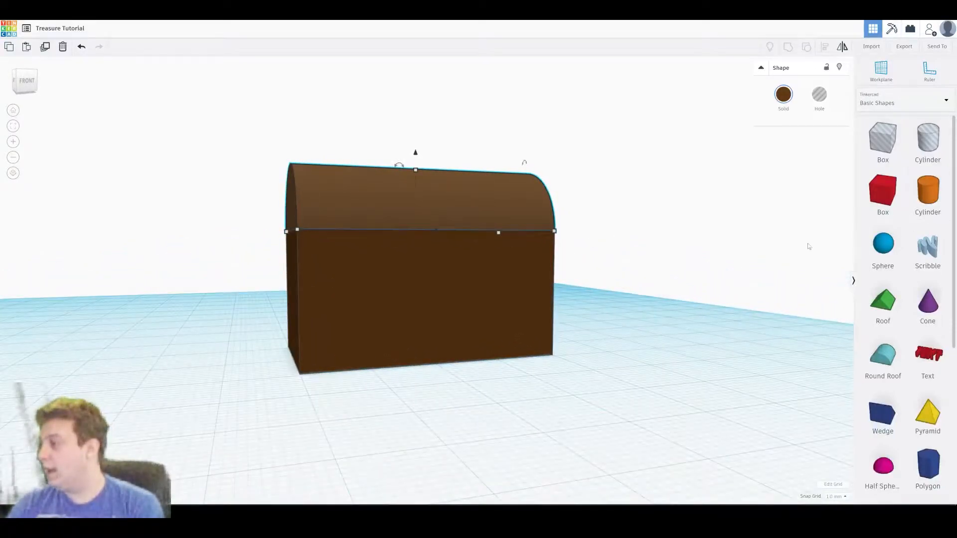
{"action": "left_click_drag", "start_coordinate": [892, 204], "coordinate": [412, 351]}
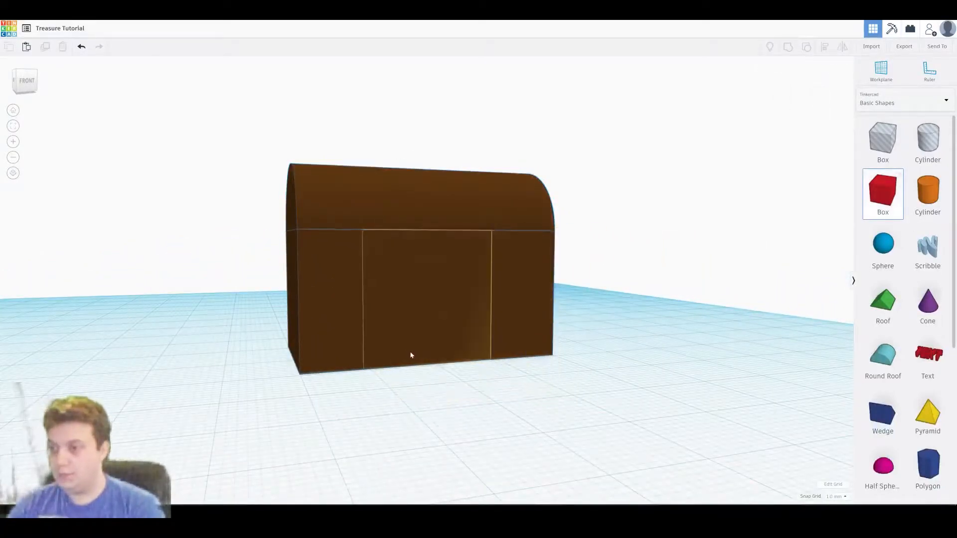
{"action": "right_click_drag", "start_coordinate": [256, 327], "coordinate": [592, 363]}
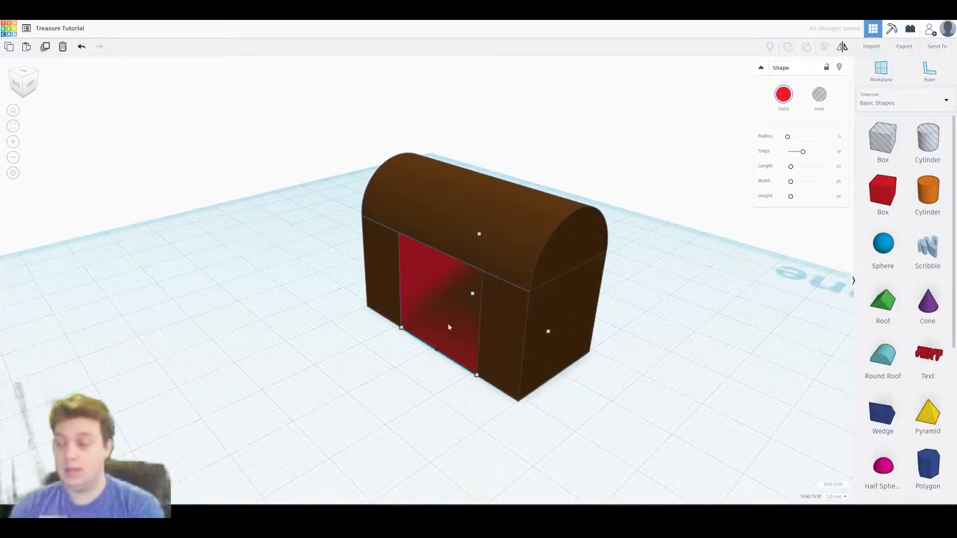
{"action": "right_click_drag", "start_coordinate": [429, 333], "coordinate": [386, 325]}
{"action": "right_click_drag", "start_coordinate": [366, 265], "coordinate": [892, 200]}
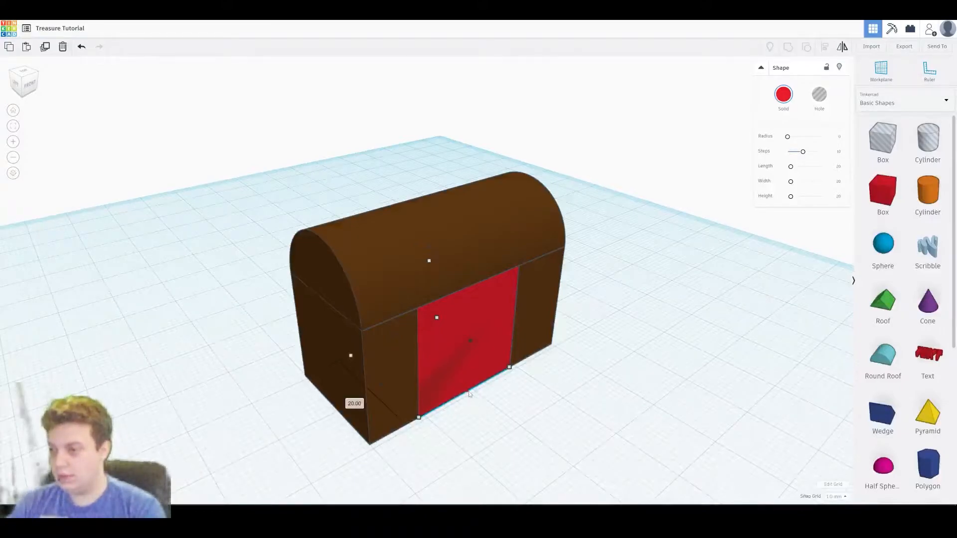
{"action": "left_click_drag", "start_coordinate": [468, 394], "coordinate": [477, 395]}
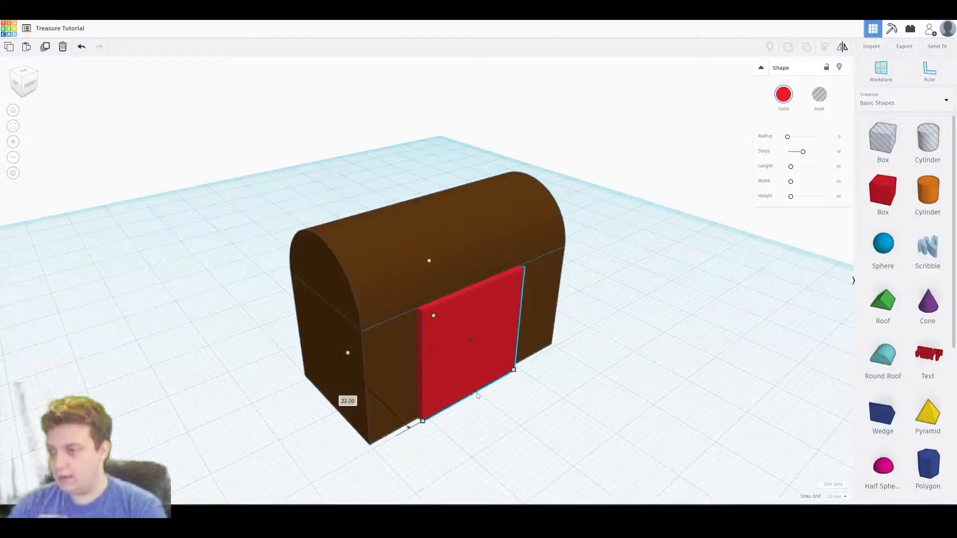
{"action": "right_click_drag", "start_coordinate": [301, 363], "coordinate": [399, 280]}
{"action": "left_click_drag", "start_coordinate": [452, 358], "coordinate": [351, 346]}
{"action": "right_click_drag", "start_coordinate": [261, 329], "coordinate": [358, 350]}
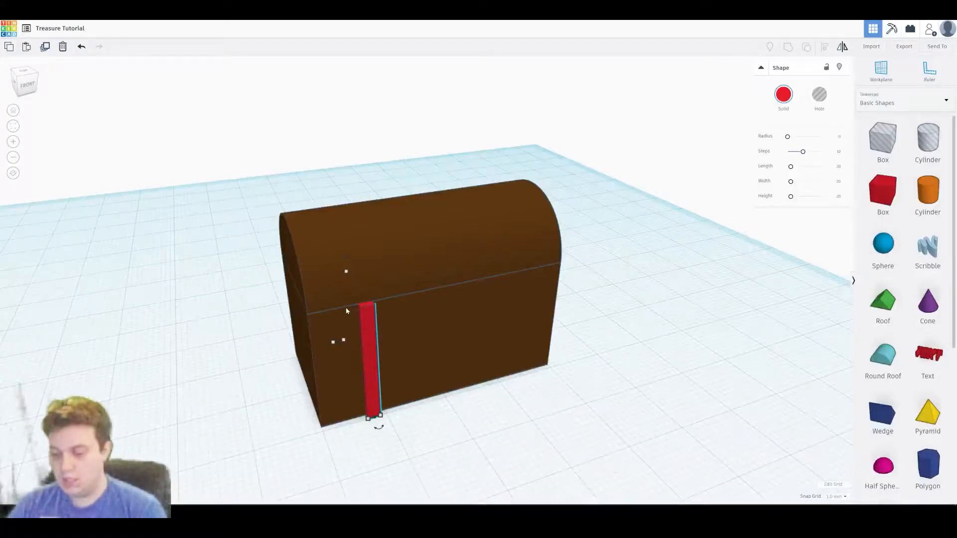
Step: Duplicate the strap, move the copy near the right end of the chest and adjust the left strap's position slightly inward
{"action": "key", "text": "ctrl+d"}
{"action": "left_click_drag", "start_coordinate": [379, 327], "coordinate": [541, 326]}
{"action": "right_click_drag", "start_coordinate": [541, 327], "coordinate": [475, 276]}
{"action": "right_click_drag", "start_coordinate": [319, 251], "coordinate": [338, 289]}
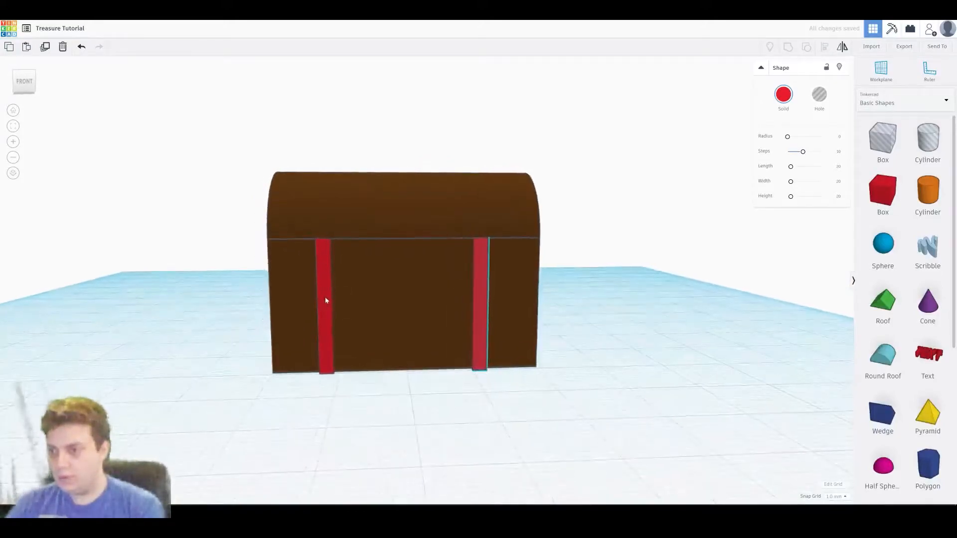
{"action": "left_click", "coordinate": [327, 286]}
{"action": "left_click_drag", "start_coordinate": [329, 290], "coordinate": [333, 291]}
{"action": "left_click", "coordinate": [191, 234]}
{"action": "right_click_drag", "start_coordinate": [342, 293], "coordinate": [482, 274]}
{"action": "right_click_drag", "start_coordinate": [538, 404], "coordinate": [523, 292]}
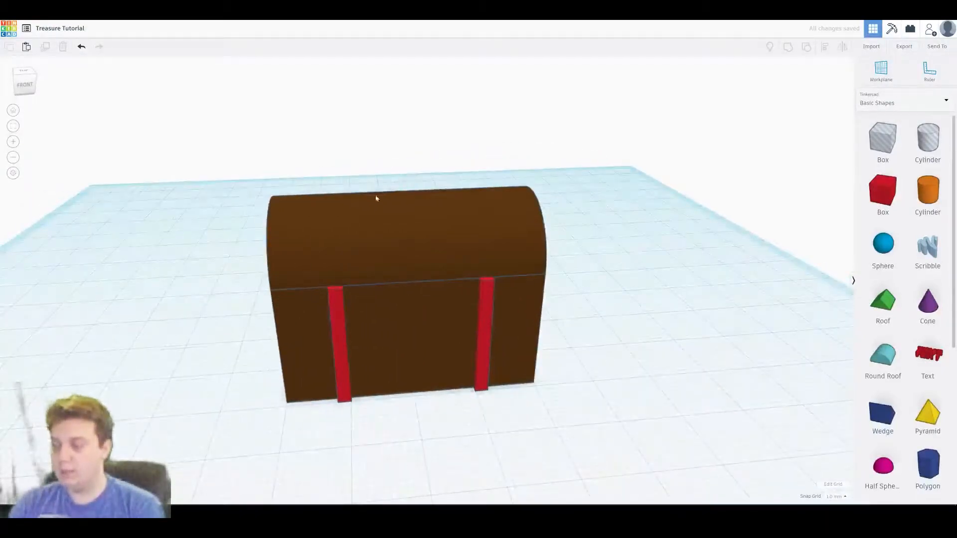
Step: Duplicate the lid, narrow the copy to a 2 mm wide band and enlarge it to protrude from the lid surface
{"action": "left_click", "coordinate": [540, 227]}
{"action": "left_click_drag", "start_coordinate": [540, 228], "coordinate": [506, 237]}
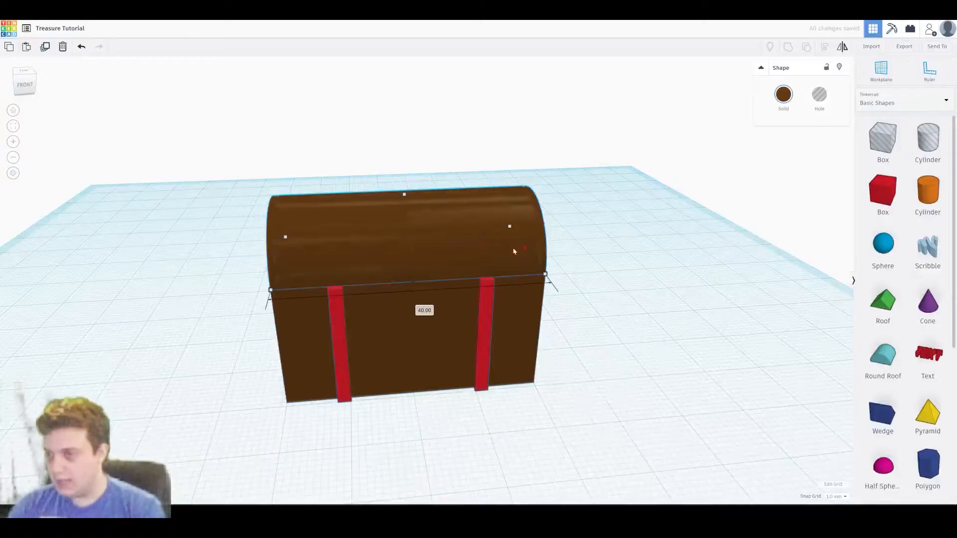
{"action": "left_click", "coordinate": [402, 259]}
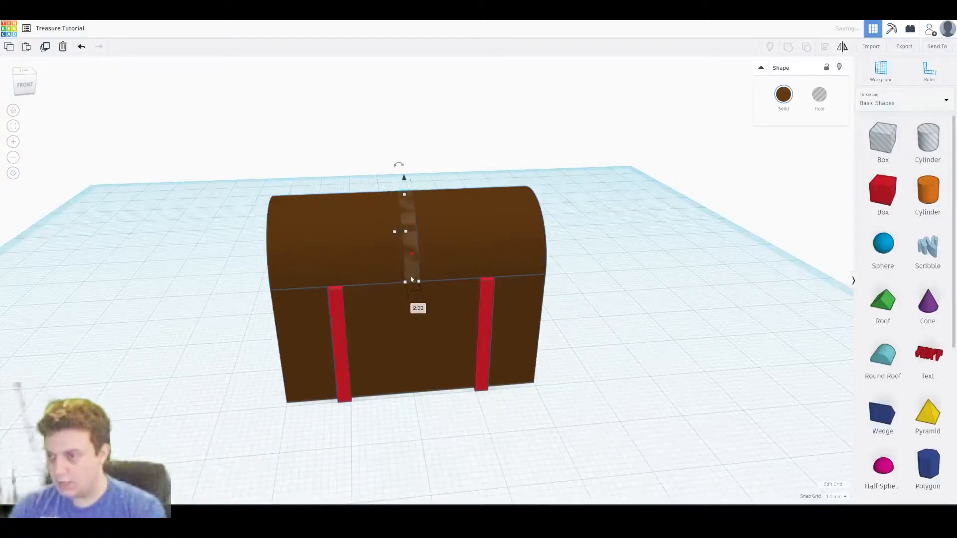
{"action": "left_click_drag", "start_coordinate": [403, 196], "coordinate": [404, 162]}
{"action": "right_click_drag", "start_coordinate": [403, 162], "coordinate": [432, 162]}
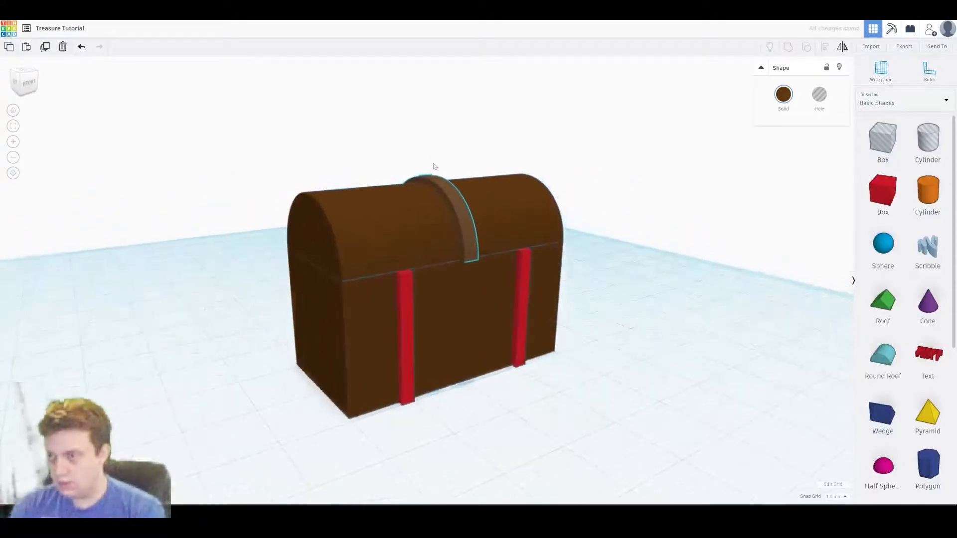
Step: Move the lid band in line with the left strap and paste a copy in line with the right strap
{"action": "left_click_drag", "start_coordinate": [459, 225], "coordinate": [402, 233]}
{"action": "right_click_drag", "start_coordinate": [365, 162], "coordinate": [352, 204]}
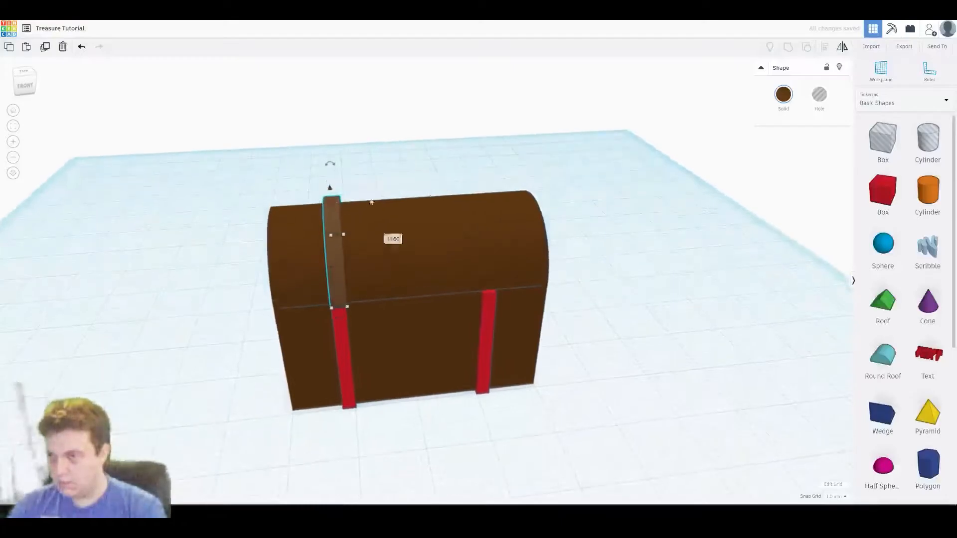
{"action": "right_click_drag", "start_coordinate": [434, 227], "coordinate": [395, 199]}
{"action": "key", "text": "ctrl+c"}
{"action": "key", "text": "ctrl+v"}
{"action": "left_click_drag", "start_coordinate": [368, 216], "coordinate": [519, 216]}
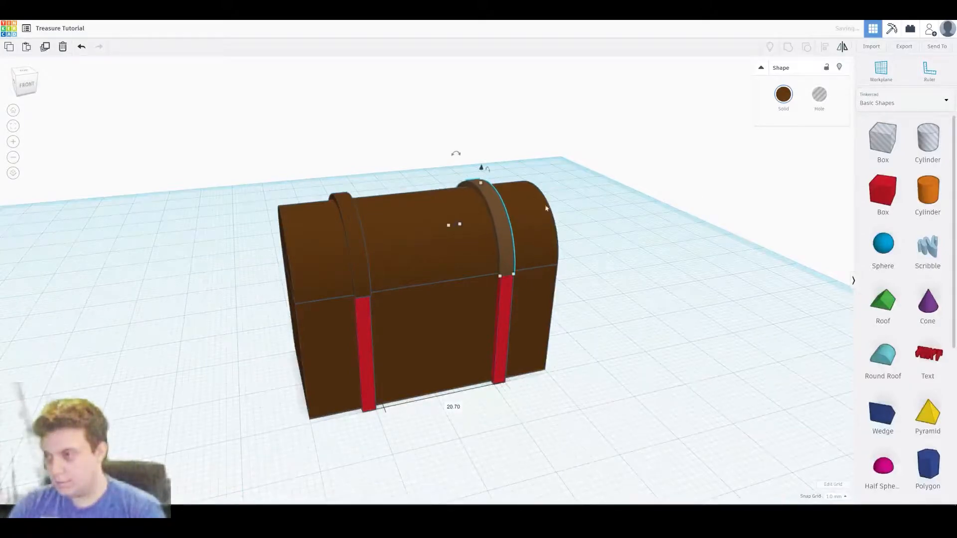
{"action": "left_click", "coordinate": [537, 178]}
Step: Colour the two lid bands and the two body straps light grey
{"action": "left_click", "coordinate": [472, 187]}
{"action": "left_click", "coordinate": [345, 199], "text": "shift"}
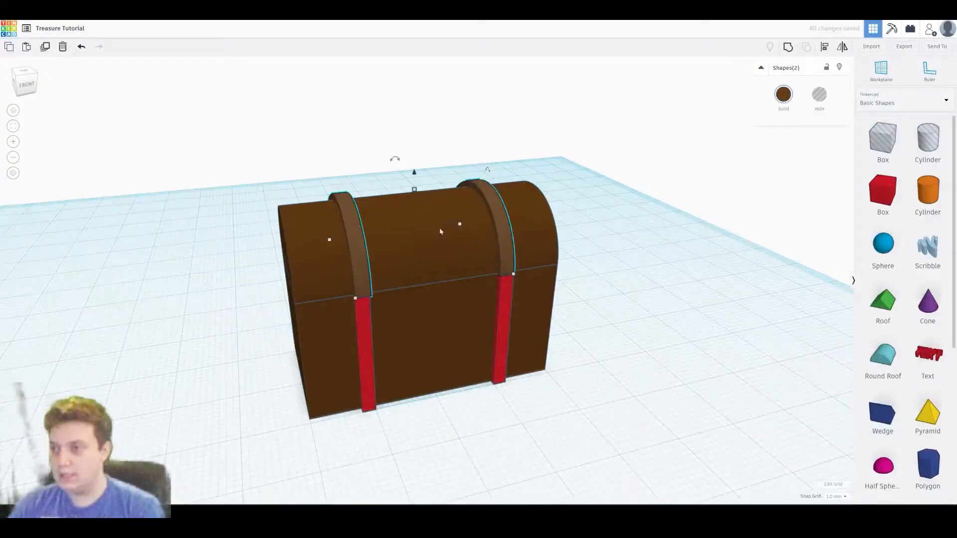
{"action": "left_click", "coordinate": [506, 314], "text": "shift"}
{"action": "left_click", "coordinate": [365, 342], "text": "shift"}
{"action": "left_click", "coordinate": [782, 97]}
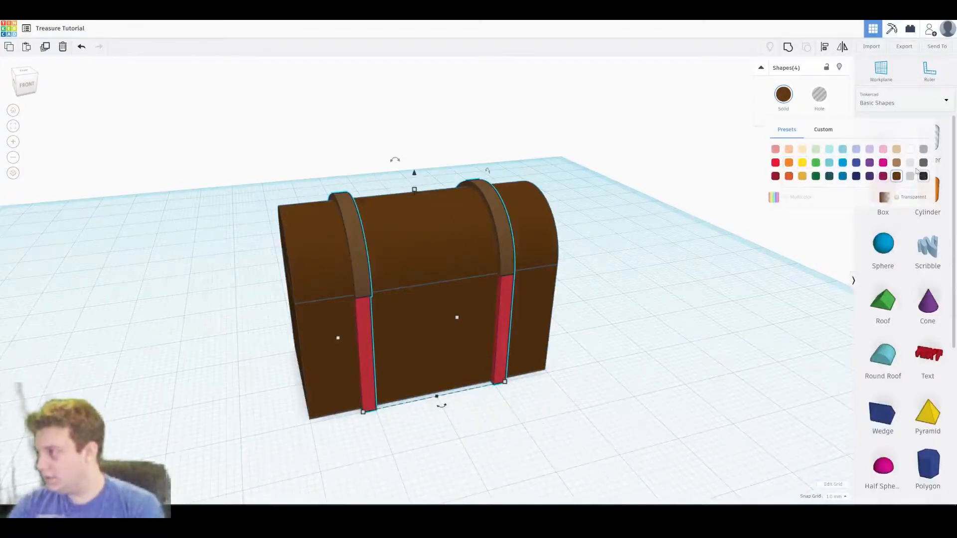
{"action": "left_click", "coordinate": [918, 172]}
{"action": "left_click", "coordinate": [705, 267]}
{"action": "right_click_drag", "start_coordinate": [636, 267], "coordinate": [460, 258]}
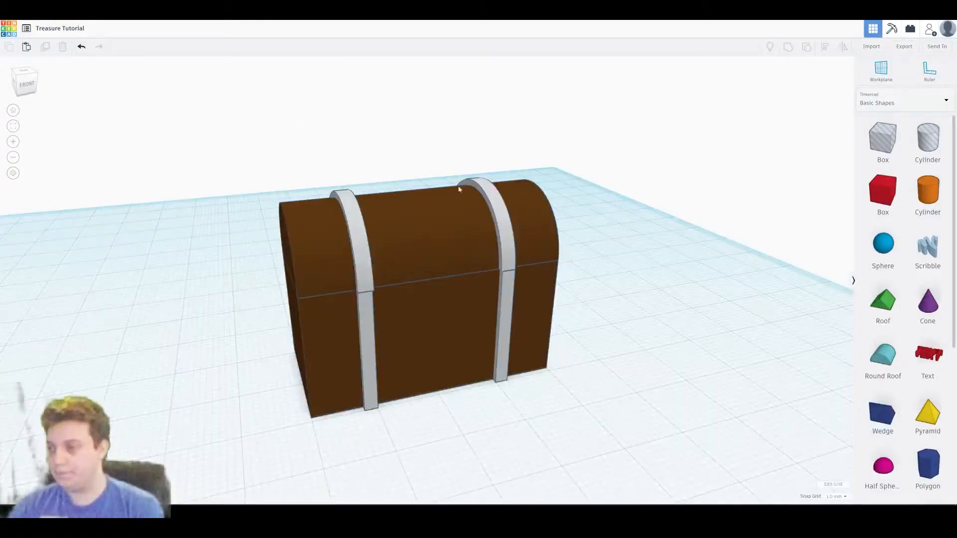
Step: Group the lid with its two bands, and group the chest body with its two straps
{"action": "right_click_drag", "start_coordinate": [459, 189], "coordinate": [381, 168]}
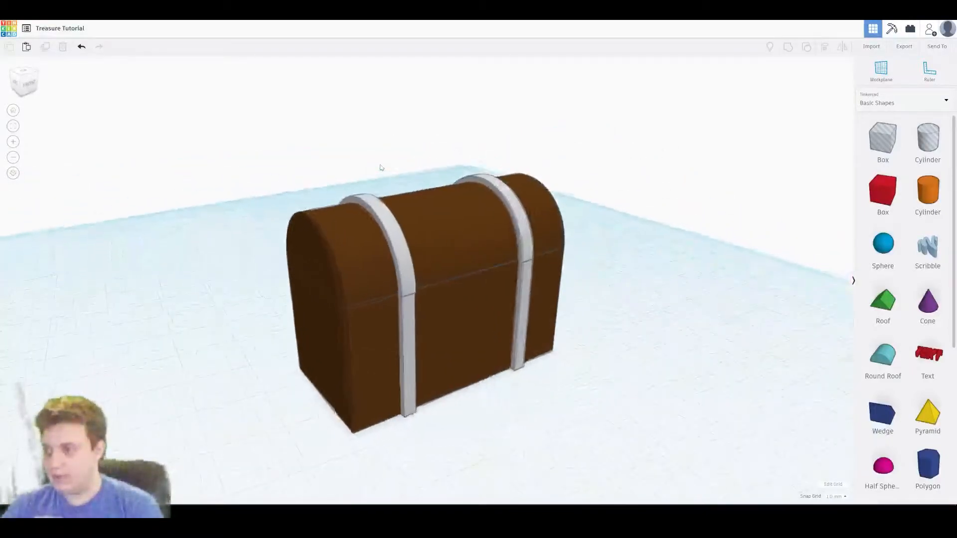
{"action": "left_click", "coordinate": [382, 248]}
{"action": "left_click", "coordinate": [519, 218], "text": "shift"}
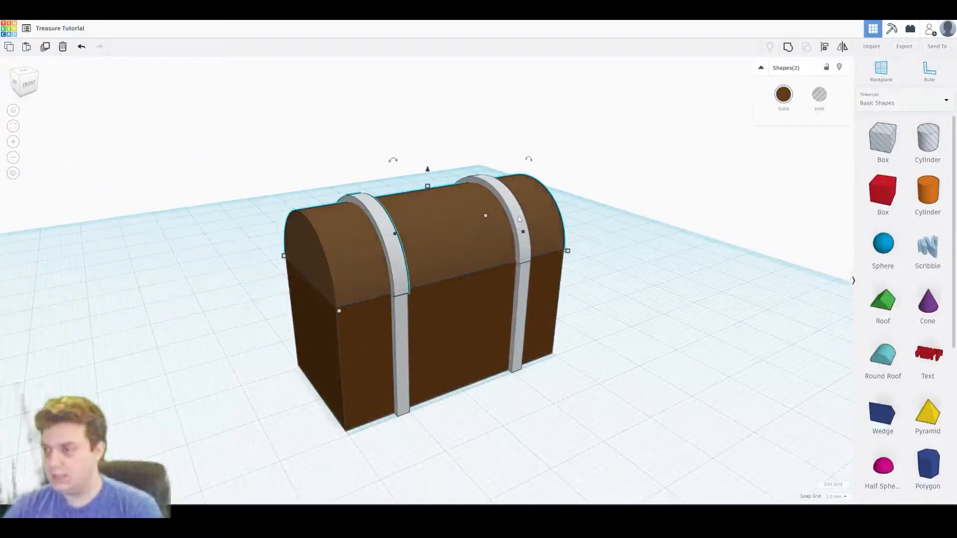
{"action": "left_click", "coordinate": [787, 48]}
{"action": "left_click", "coordinate": [521, 309], "text": "shift"}
{"action": "left_click", "coordinate": [399, 310], "text": "shift"}
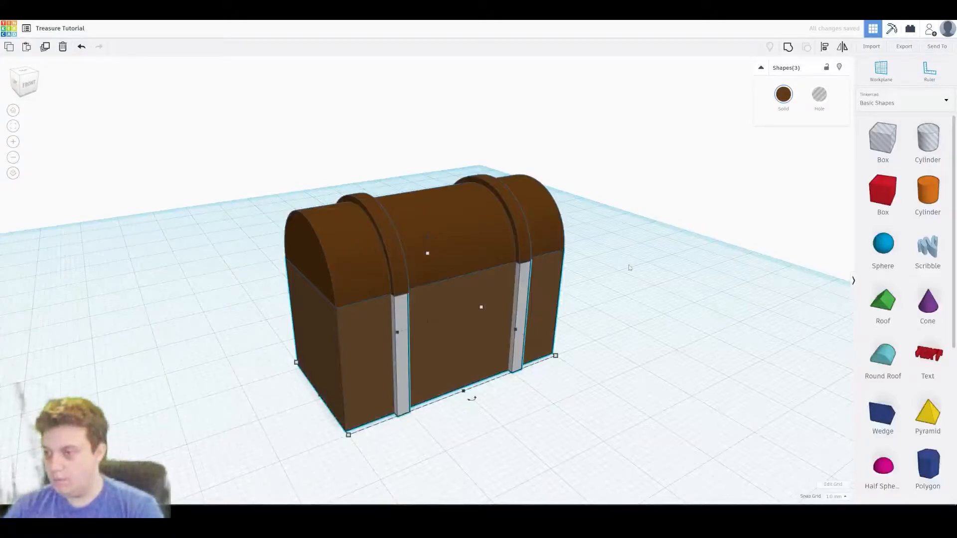
Step: Turn on Multicolor for the lid and body groups to restore the grey straps on brown
{"action": "left_click", "coordinate": [491, 273], "text": "shift"}
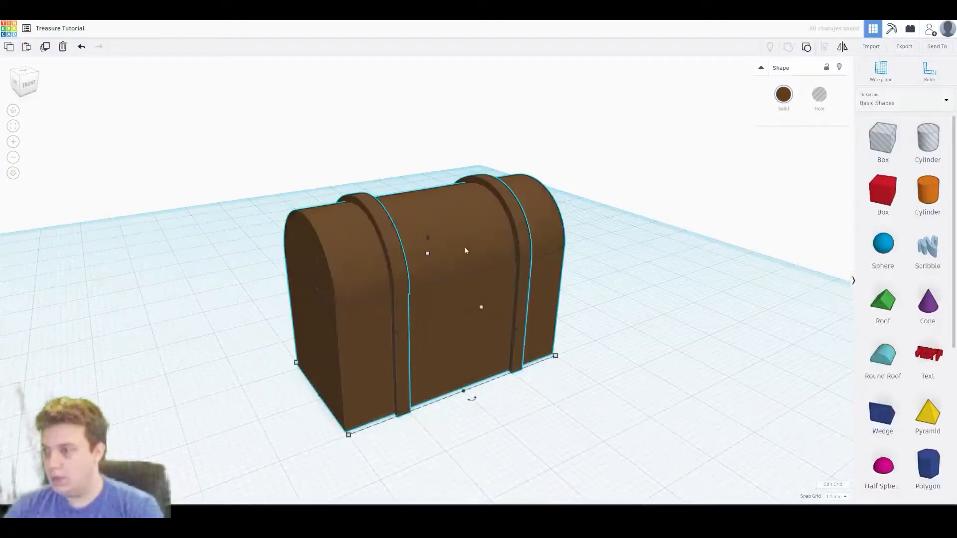
{"action": "left_click", "coordinate": [783, 94]}
{"action": "left_click", "coordinate": [786, 197]}
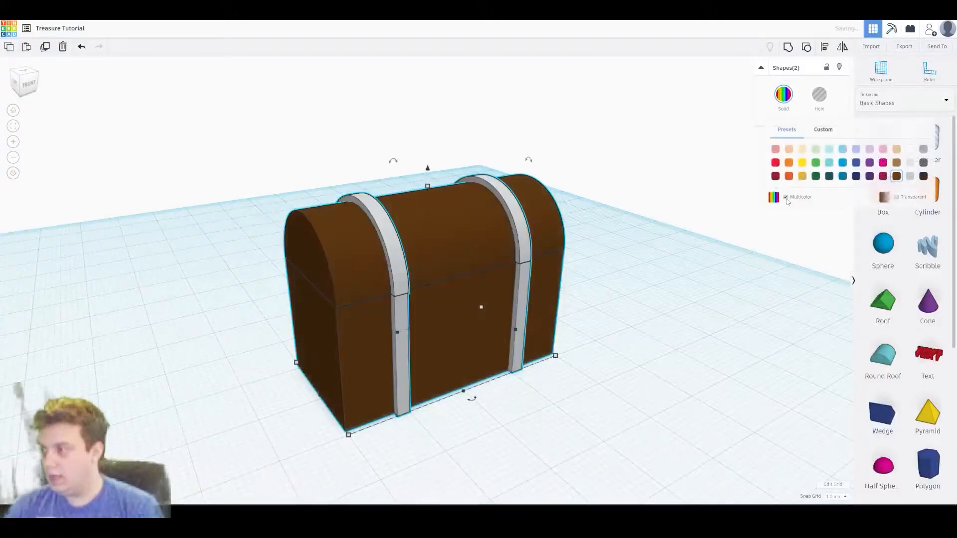
{"action": "left_click", "coordinate": [635, 277]}
{"action": "right_click_drag", "start_coordinate": [634, 278], "coordinate": [535, 181]}
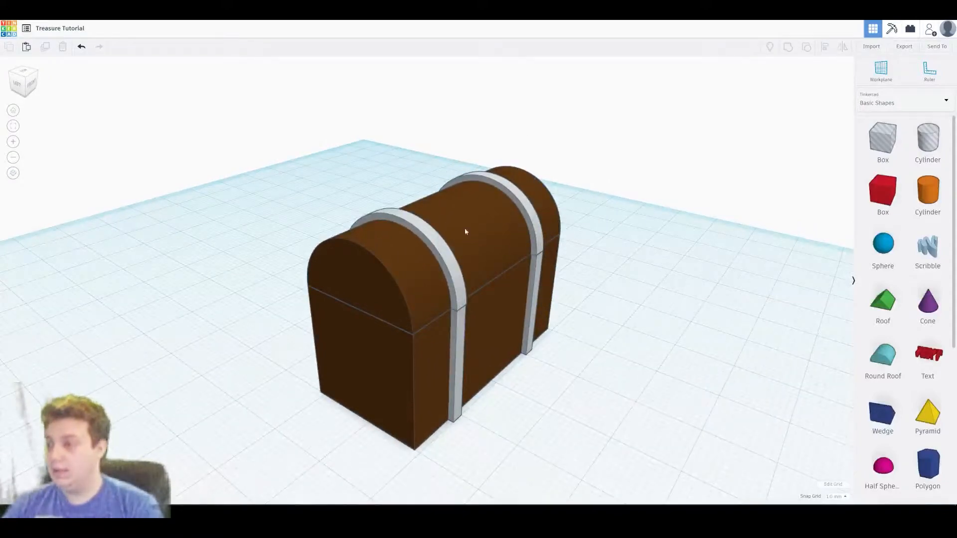
{"action": "right_click_drag", "start_coordinate": [490, 231], "coordinate": [453, 246]}
{"action": "left_click", "coordinate": [453, 246]}
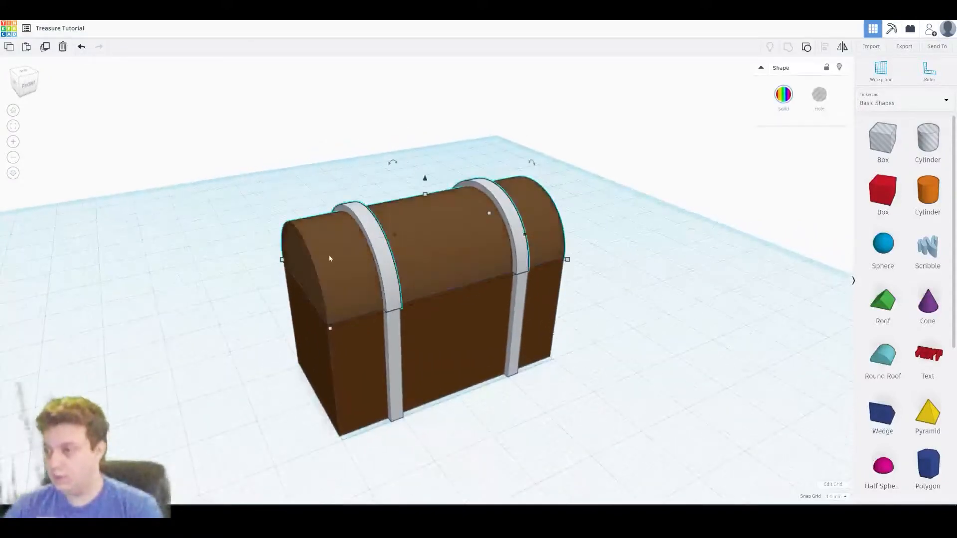
{"action": "left_click", "coordinate": [238, 193]}
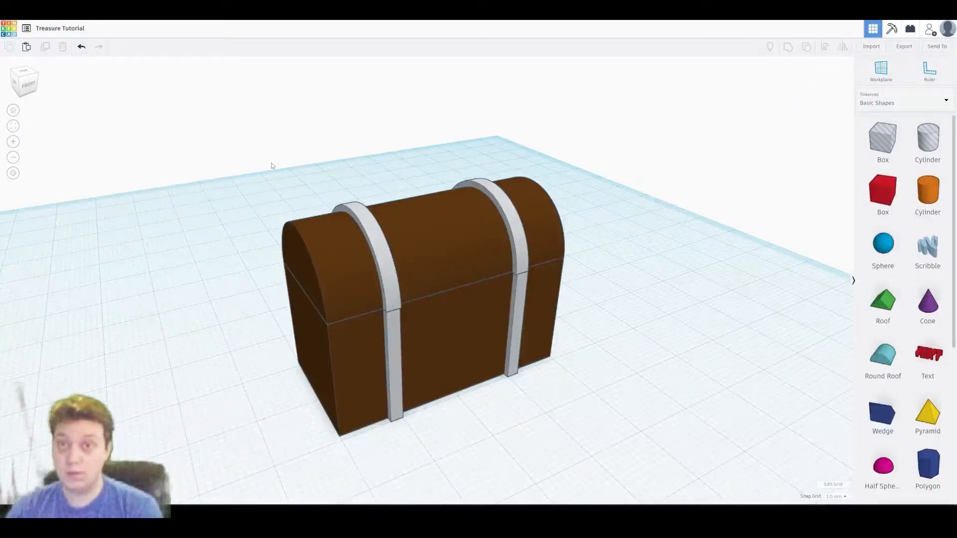
{"action": "left_click", "coordinate": [454, 253]}
{"action": "left_click", "coordinate": [598, 230]}
{"action": "right_click_drag", "start_coordinate": [617, 228], "coordinate": [637, 272]}
Step: Rotate the grouped lid backward about the chest's long axis to tilt it open
{"action": "left_click", "coordinate": [474, 252]}
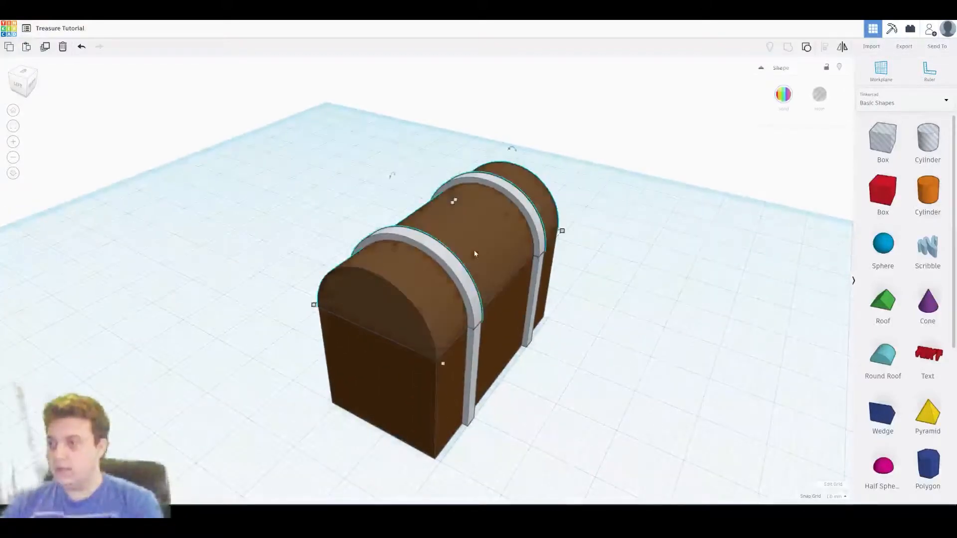
{"action": "left_click", "coordinate": [516, 143]}
{"action": "left_click", "coordinate": [509, 185]}
{"action": "left_click_drag", "start_coordinate": [512, 147], "coordinate": [455, 147]}
Step: Move the tilted lid back and up until its hinge edge meets the rear top edge of the chest body
{"action": "right_click_drag", "start_coordinate": [439, 234], "coordinate": [471, 235]}
{"action": "left_click_drag", "start_coordinate": [471, 235], "coordinate": [393, 220]}
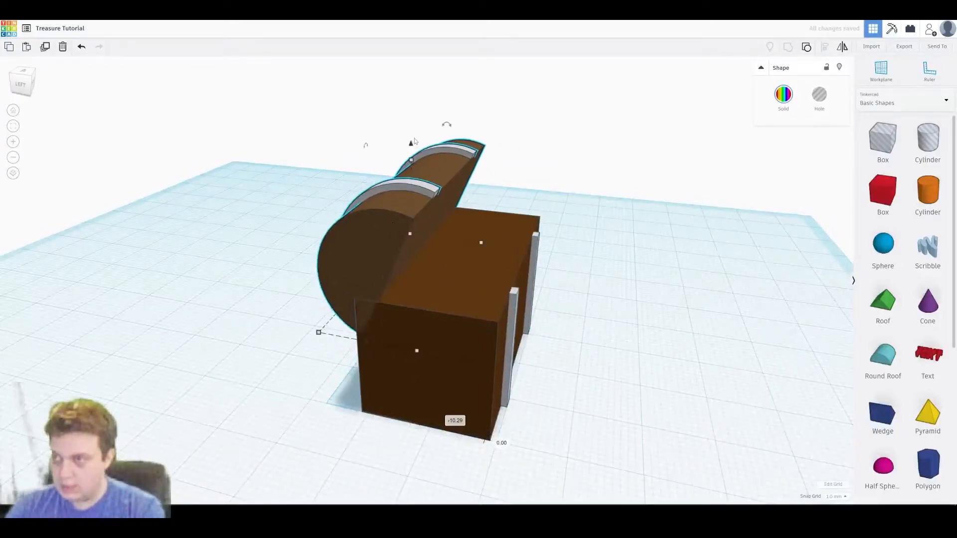
{"action": "left_click_drag", "start_coordinate": [412, 145], "coordinate": [412, 100]}
{"action": "left_click_drag", "start_coordinate": [404, 169], "coordinate": [403, 171]}
{"action": "left_click", "coordinate": [235, 241]}
Step: Place a cylinder behind the chest and rotate it 90° so it lies parallel to the rear face
{"action": "right_click_drag", "start_coordinate": [235, 241], "coordinate": [677, 248]}
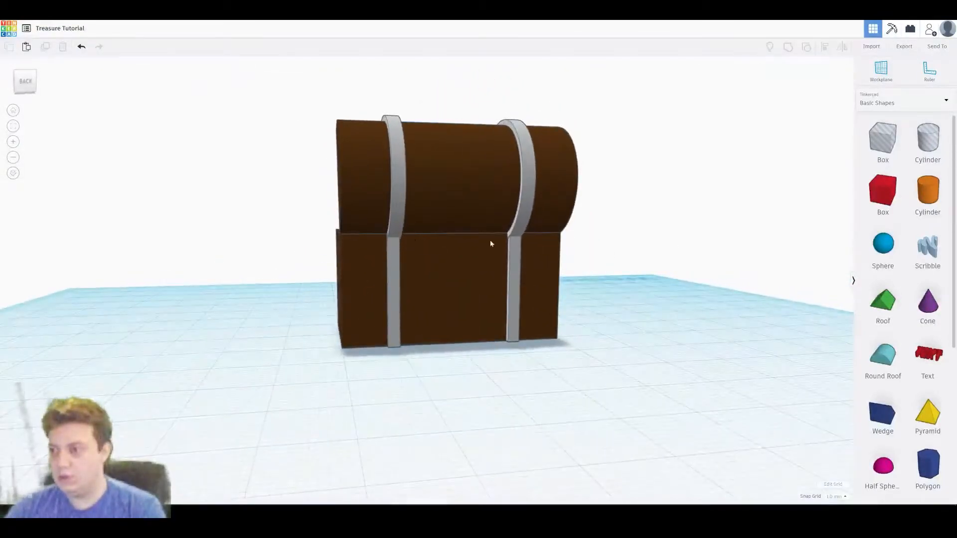
{"action": "right_click_drag", "start_coordinate": [333, 230], "coordinate": [459, 325]}
{"action": "scroll", "coordinate": [459, 324], "scroll_direction": "up", "scroll_amount": 5}
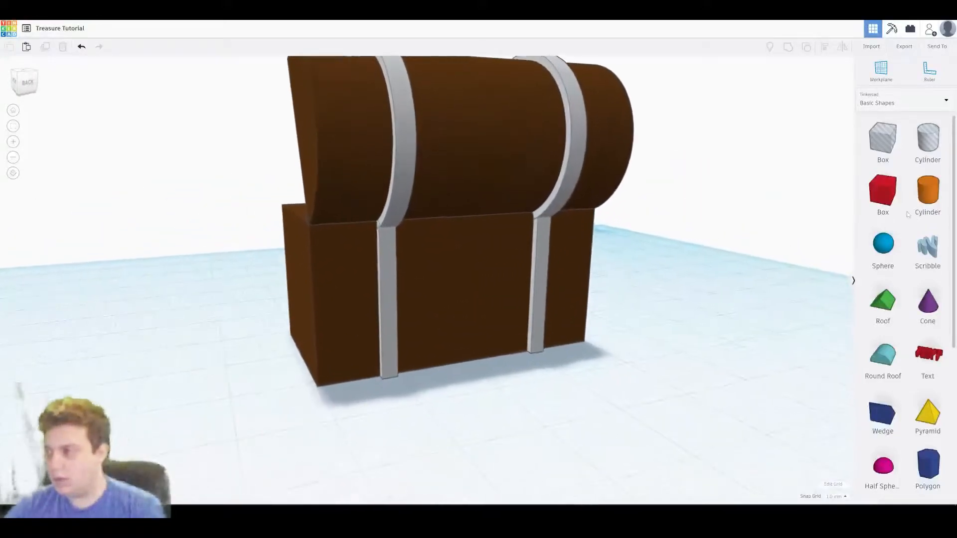
{"action": "left_click_drag", "start_coordinate": [926, 196], "coordinate": [533, 324]}
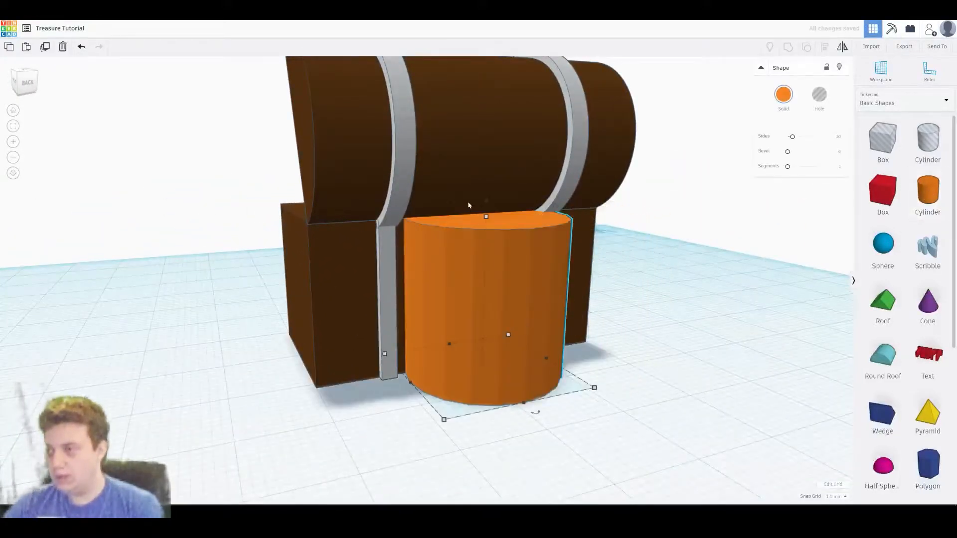
{"action": "left_click_drag", "start_coordinate": [452, 201], "coordinate": [462, 321]}
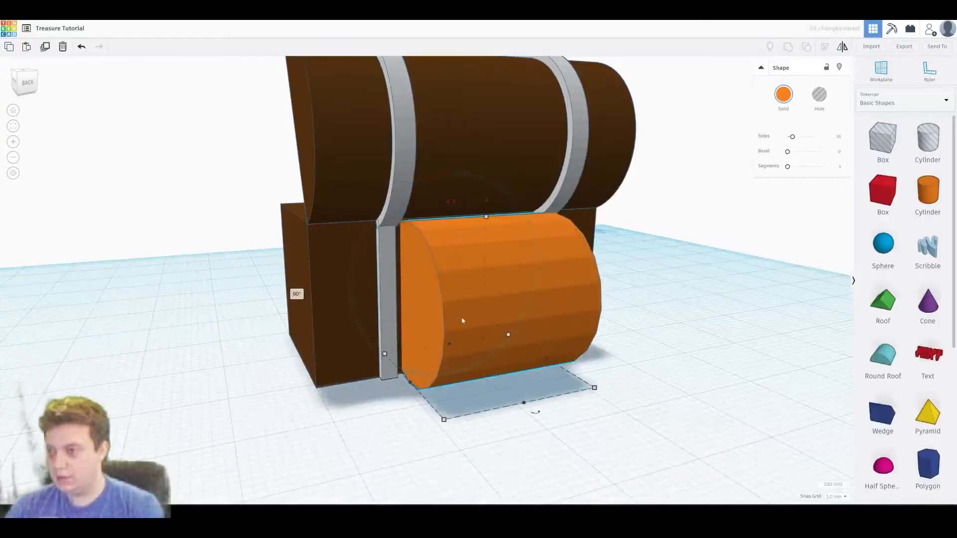
Step: Scale the cylinder down to about 1.5 mm, lengthen it to 6 mm and place it at the foot of the left rear strap
{"action": "left_click_drag", "start_coordinate": [485, 217], "coordinate": [476, 368], "text": "shift"}
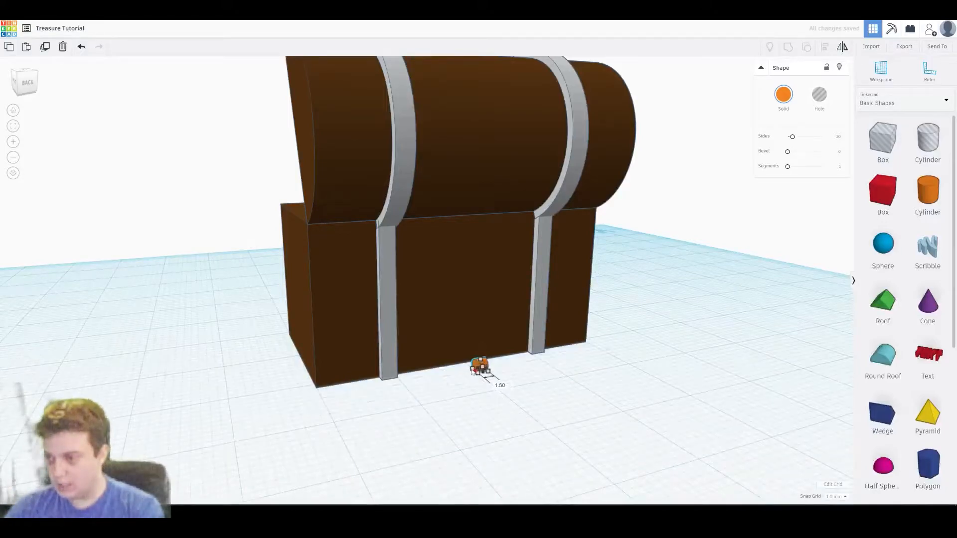
{"action": "left_click_drag", "start_coordinate": [476, 370], "coordinate": [369, 388]}
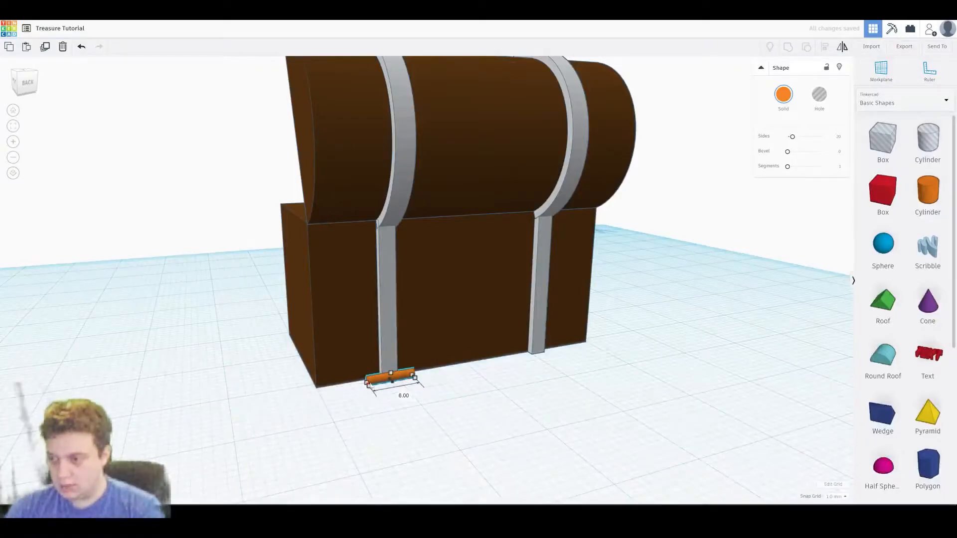
{"action": "mouse_move", "coordinate": [389, 354]}
{"action": "right_mouse_down"}
{"action": "mouse_move", "coordinate": [474, 368]}
{"action": "mouse_move", "coordinate": [402, 361]}
{"action": "right_mouse_up"}
Step: Raise the small cylinder 19 mm to the lid seam and fit it into the top of the left rear strap as a hinge pin
{"action": "left_click_drag", "start_coordinate": [400, 362], "coordinate": [397, 212]}
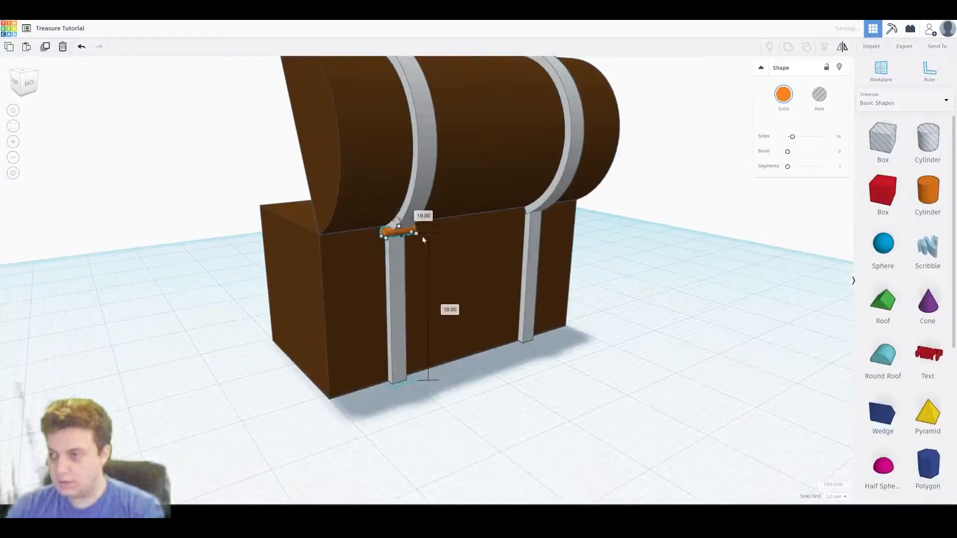
{"action": "scroll", "coordinate": [429, 239], "scroll_direction": "up", "scroll_amount": 6}
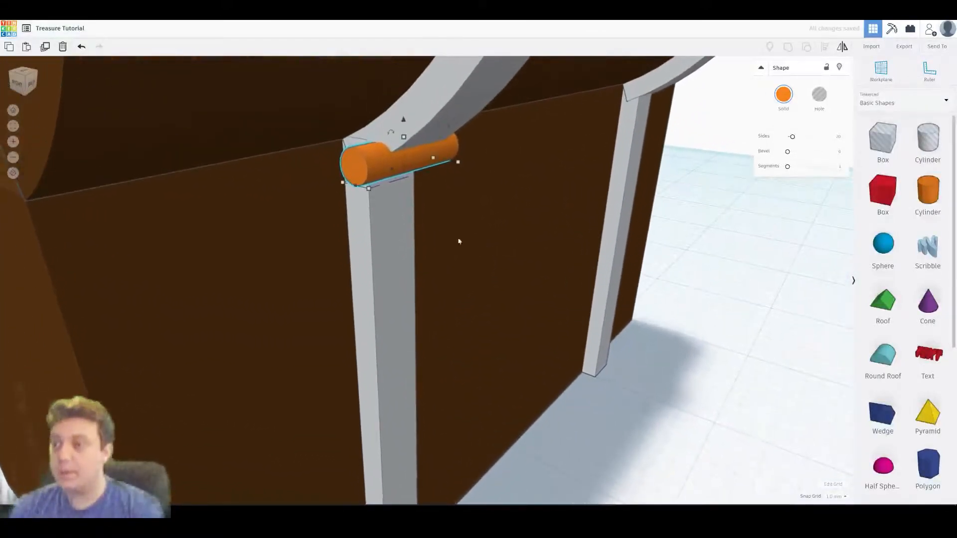
{"action": "mouse_move", "coordinate": [369, 188]}
{"action": "left_mouse_down"}
{"action": "mouse_move", "coordinate": [361, 170]}
{"action": "mouse_move", "coordinate": [380, 186]}
{"action": "left_mouse_up"}
{"action": "scroll", "coordinate": [378, 178], "scroll_direction": "down", "scroll_amount": 3}
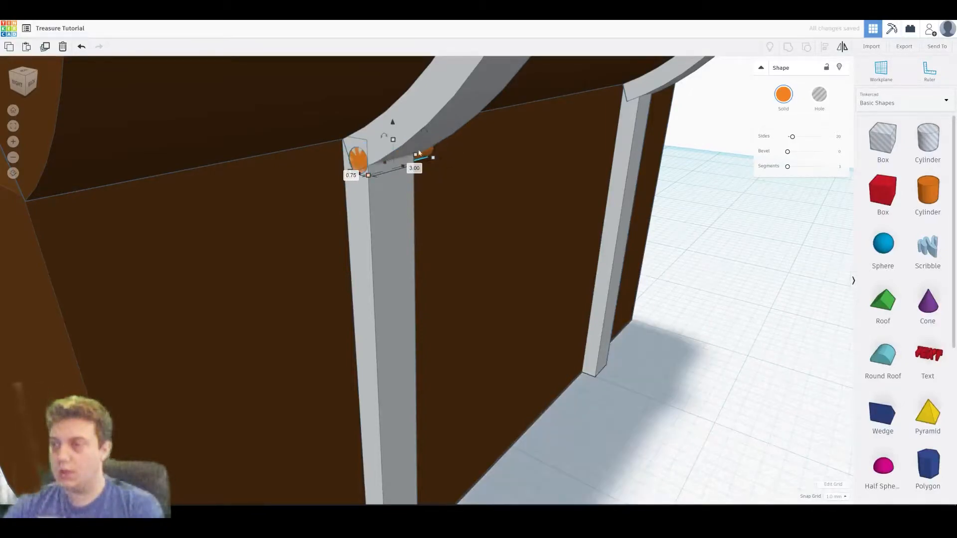
{"action": "right_click_drag", "start_coordinate": [378, 177], "coordinate": [366, 160]}
{"action": "scroll", "coordinate": [366, 161], "scroll_direction": "up", "scroll_amount": 3}
{"action": "left_click_drag", "start_coordinate": [360, 153], "coordinate": [341, 156]}
{"action": "right_click_drag", "start_coordinate": [362, 164], "coordinate": [247, 152]}
{"action": "left_click_drag", "start_coordinate": [246, 152], "coordinate": [257, 148]}
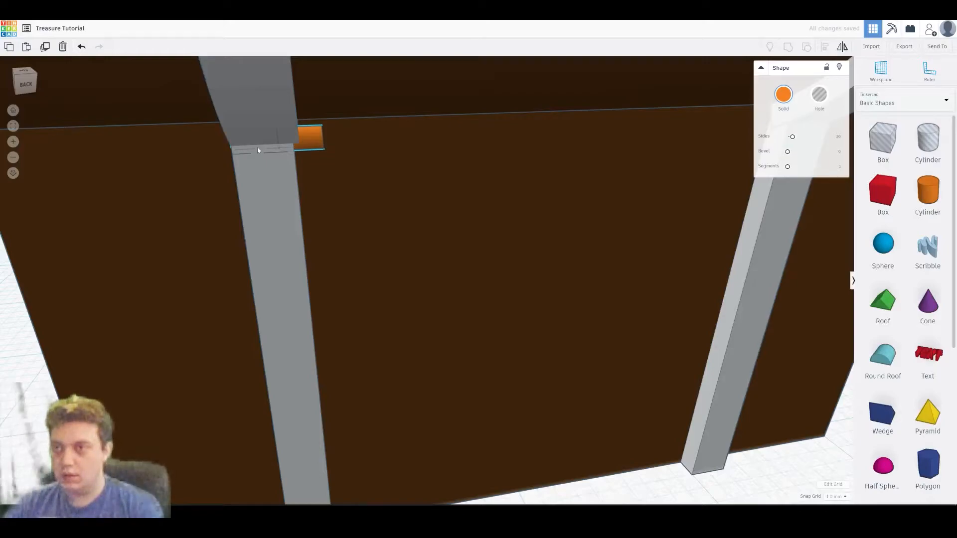
{"action": "left_click", "coordinate": [275, 181], "text": "shift"}
{"action": "right_click_drag", "start_coordinate": [313, 193], "coordinate": [321, 163]}
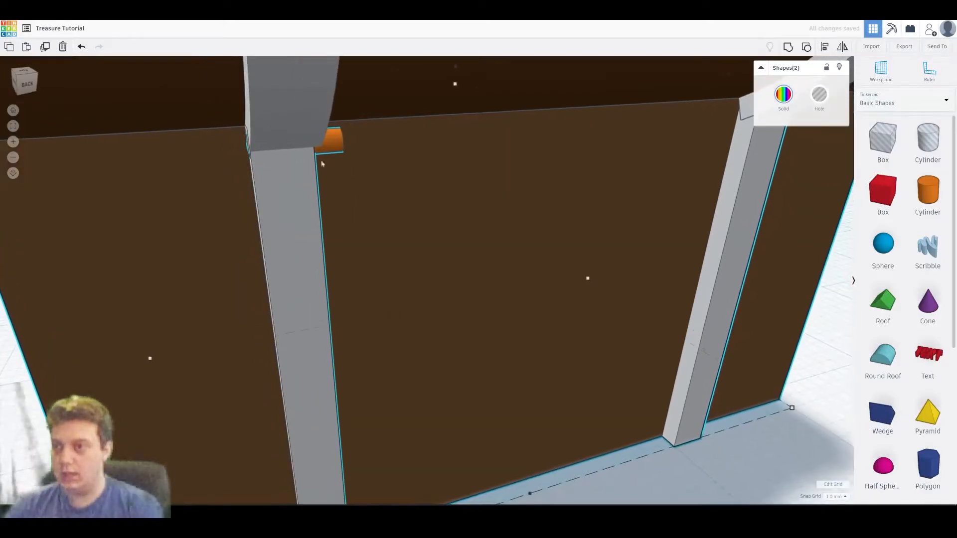
{"action": "left_click", "coordinate": [731, 436]}
Step: Duplicate the hinge cylinder and move the copy along the seam to the right rear strap
{"action": "left_click", "coordinate": [338, 143]}
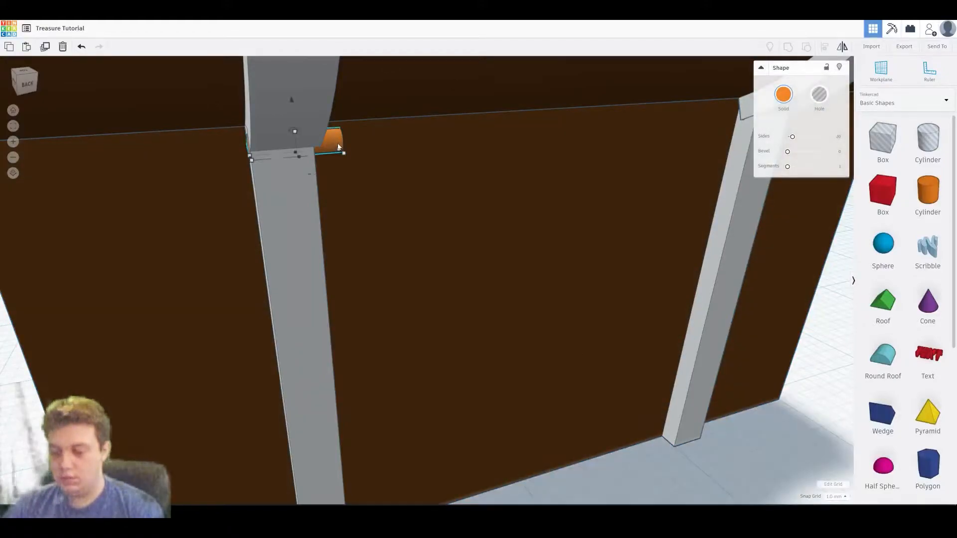
{"action": "left_click_drag", "start_coordinate": [329, 146], "coordinate": [745, 115]}
{"action": "scroll", "coordinate": [549, 173], "scroll_direction": "down", "scroll_amount": 3}
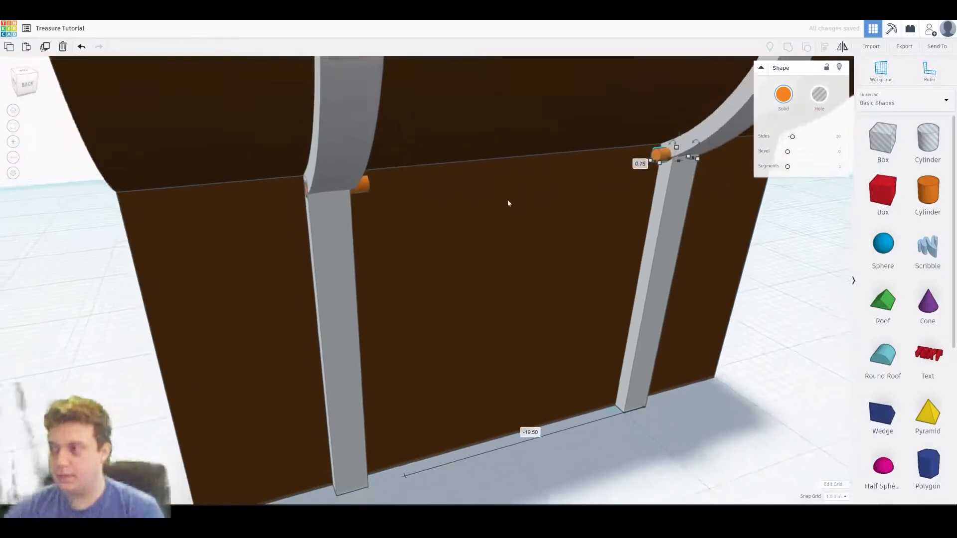
{"action": "right_click_drag", "start_coordinate": [510, 201], "coordinate": [484, 203]}
Step: Ungroup the chest body and align the right hinge cylinder to the centre of the right rear strap's width
{"action": "left_click", "coordinate": [694, 304]}
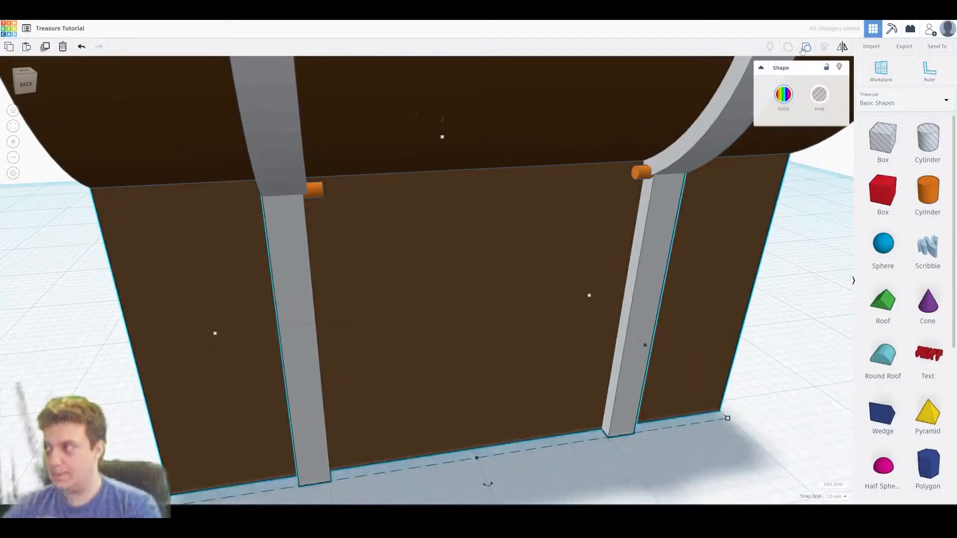
{"action": "left_click", "coordinate": [805, 48]}
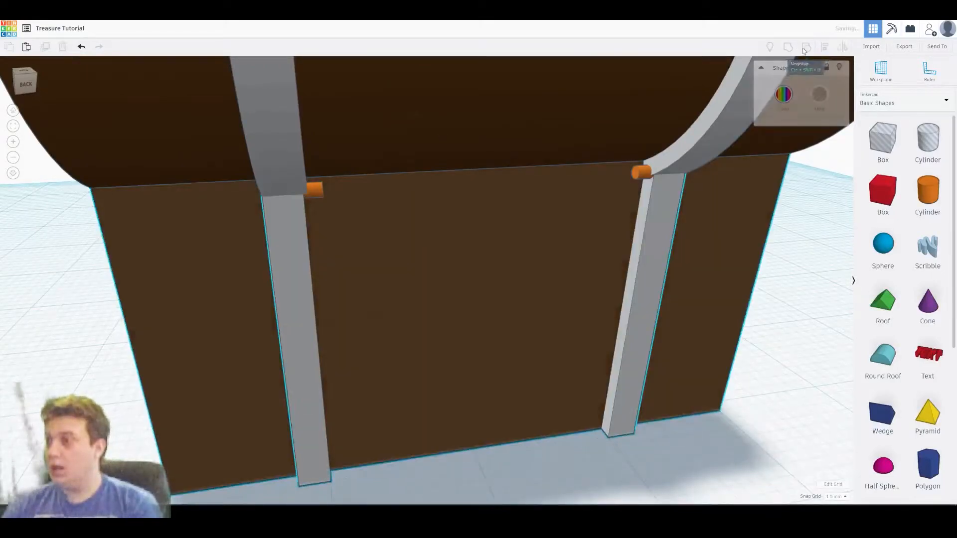
{"action": "left_click", "coordinate": [650, 252]}
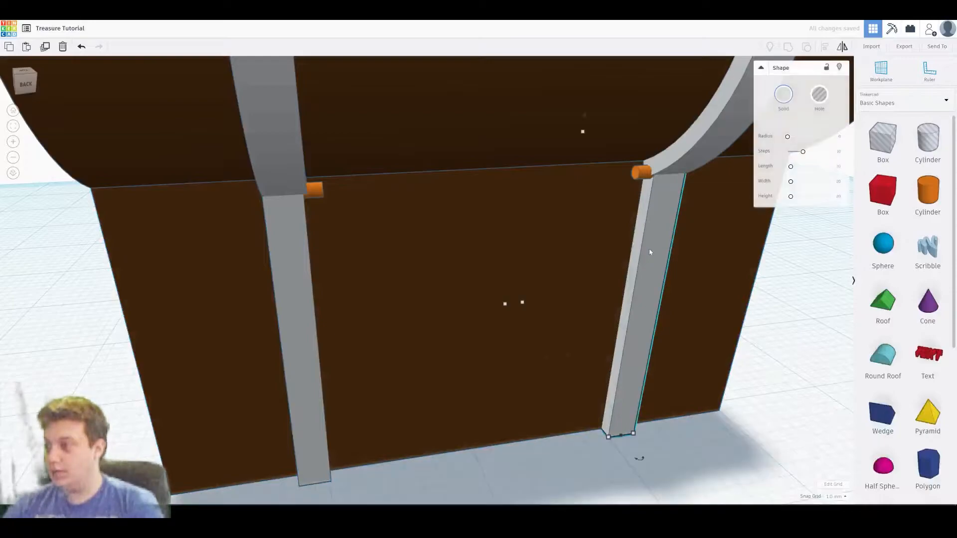
{"action": "left_click", "coordinate": [642, 174], "text": "shift"}
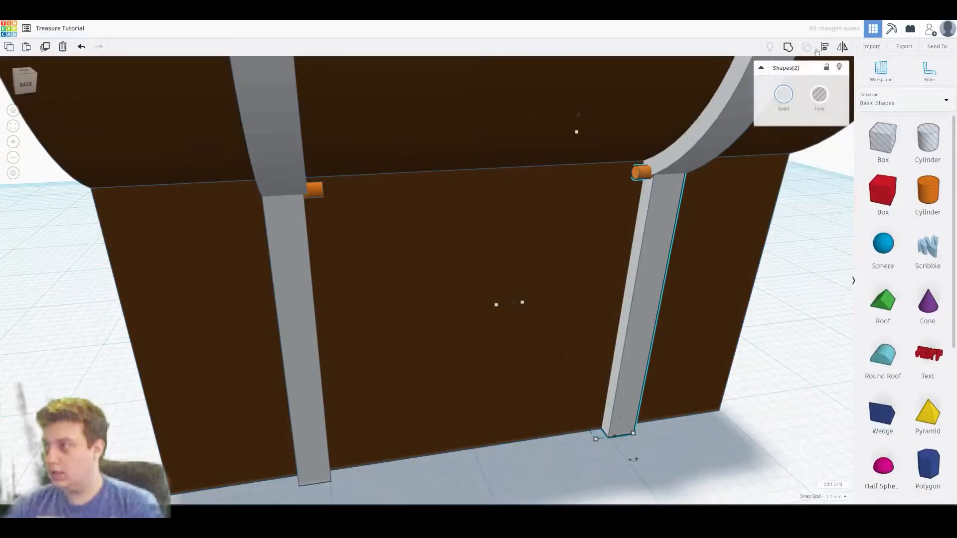
{"action": "left_click", "coordinate": [825, 48]}
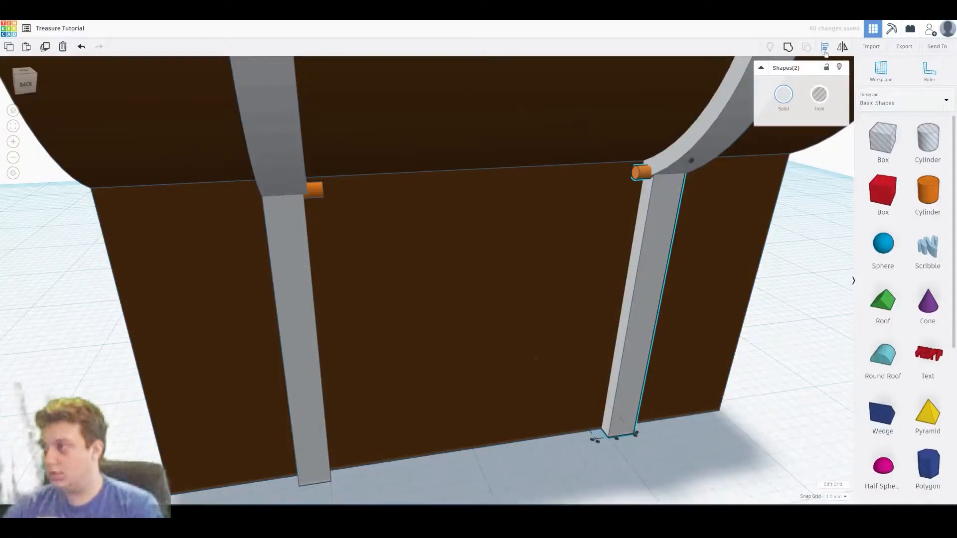
{"action": "left_click", "coordinate": [623, 438]}
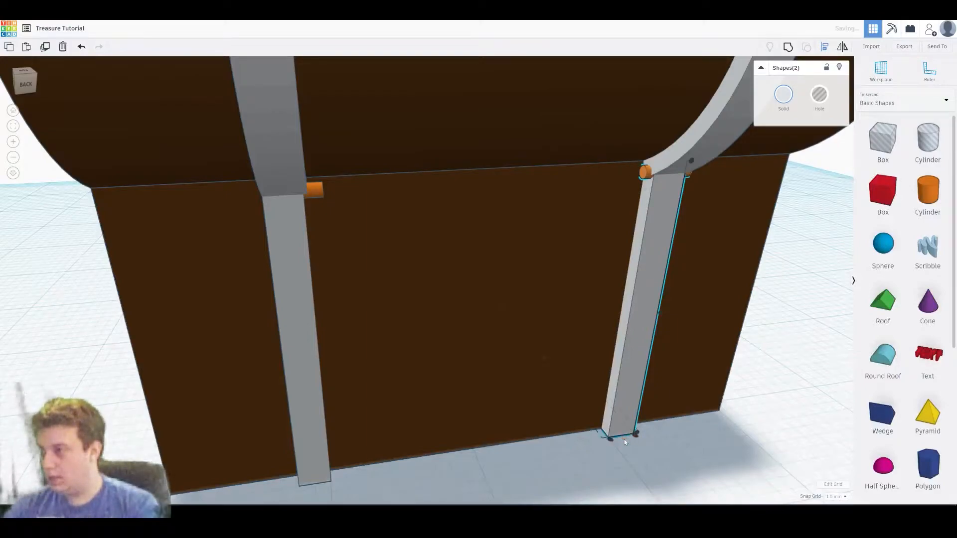
Step: Align the left hinge cylinder to the centre of the left rear strap's width
{"action": "right_click_drag", "start_coordinate": [525, 398], "coordinate": [287, 239]}
{"action": "left_click", "coordinate": [265, 238]}
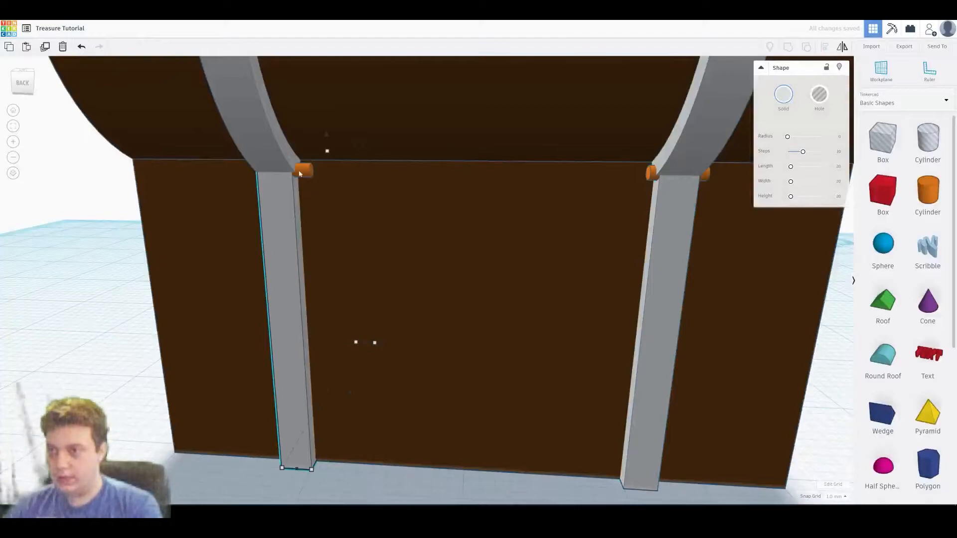
{"action": "left_click", "coordinate": [301, 173], "text": "shift"}
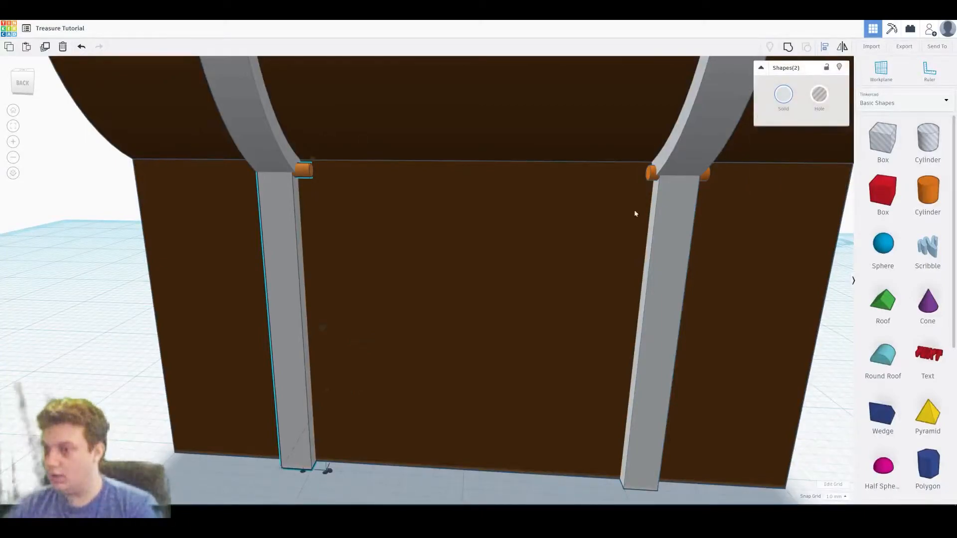
{"action": "left_click", "coordinate": [295, 471]}
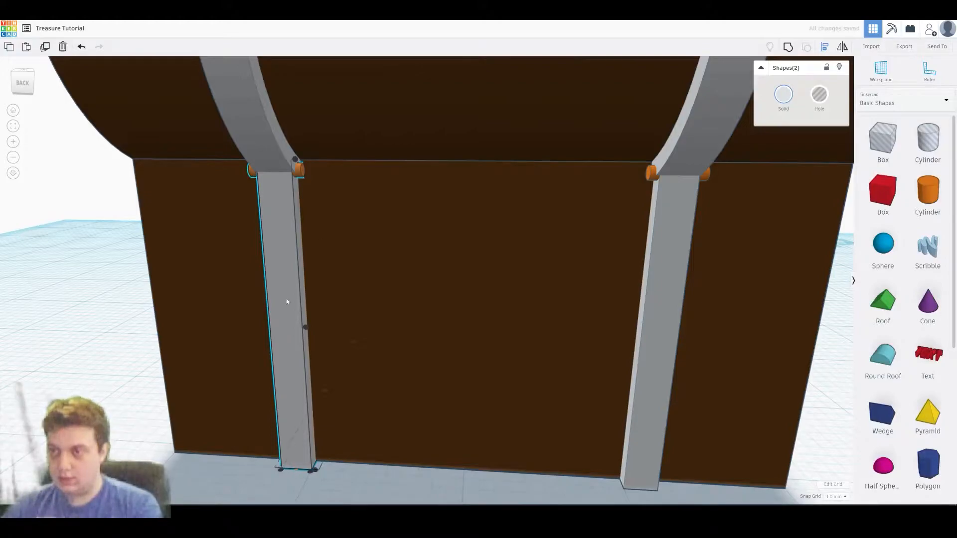
{"action": "left_click", "coordinate": [102, 214]}
Step: Set the bevel of the left hinge cylinder to its maximum to taper the pin's ends
{"action": "left_click", "coordinate": [299, 172]}
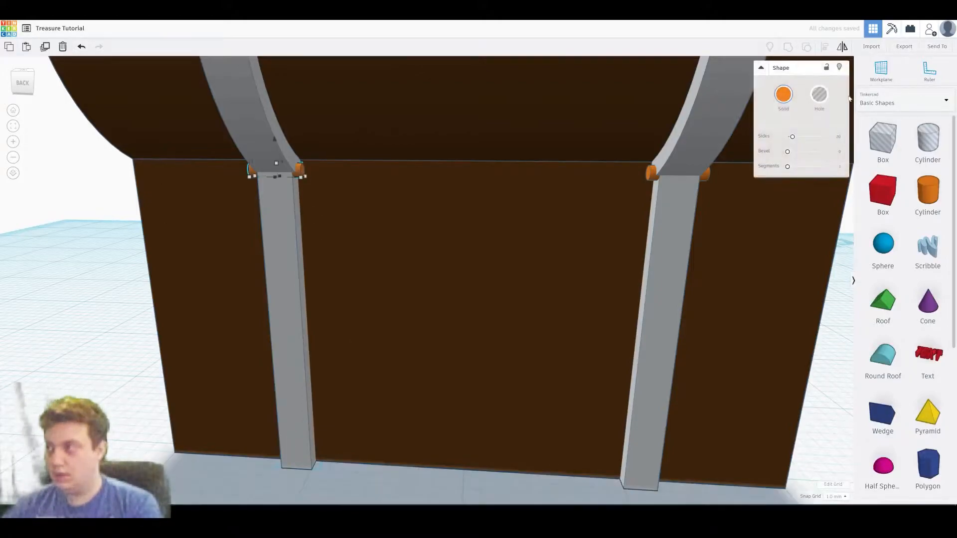
{"action": "left_click", "coordinate": [780, 96]}
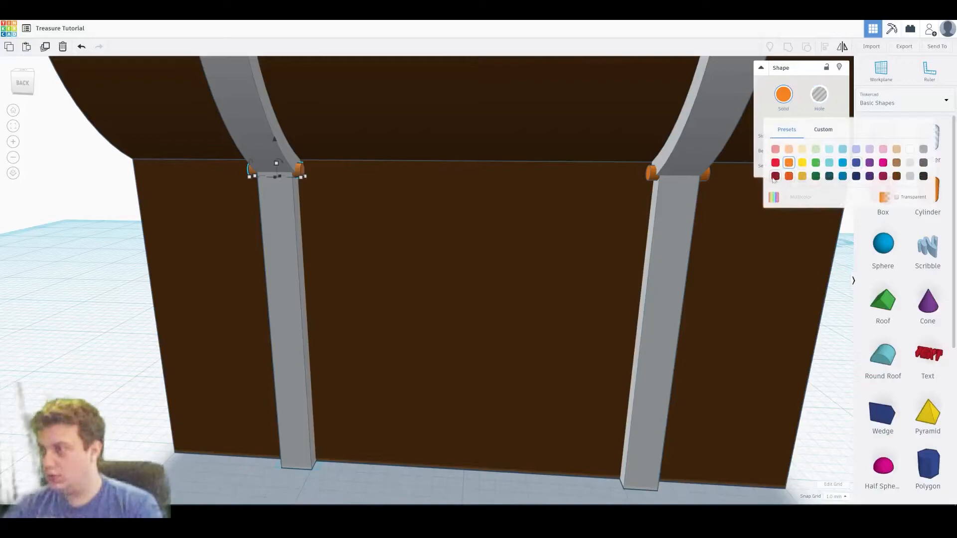
{"action": "left_click_drag", "start_coordinate": [788, 152], "coordinate": [849, 153]}
{"action": "right_click_drag", "start_coordinate": [477, 173], "coordinate": [600, 176]}
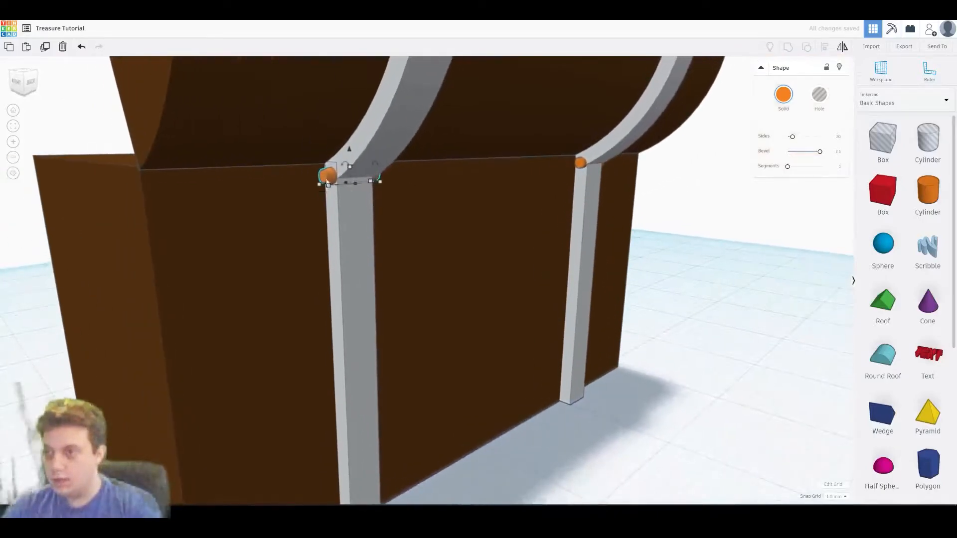
{"action": "mouse_move", "coordinate": [815, 156]}
{"action": "left_mouse_down"}
{"action": "mouse_move", "coordinate": [787, 152]}
{"action": "mouse_move", "coordinate": [811, 152]}
{"action": "left_mouse_up"}
{"action": "scroll", "coordinate": [682, 233], "scroll_direction": "up", "scroll_amount": 3}
{"action": "left_click", "coordinate": [708, 239]}
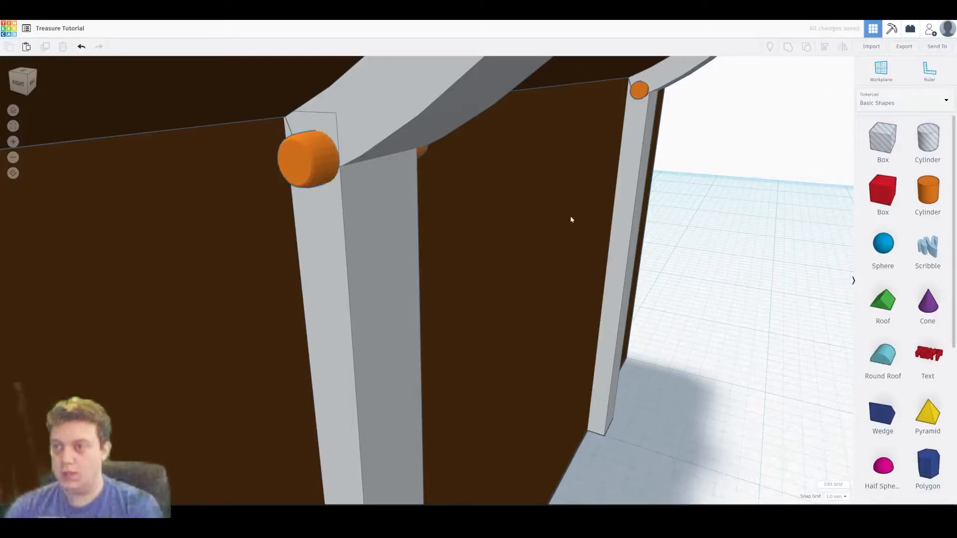
{"action": "left_click", "coordinate": [310, 170]}
{"action": "left_click_drag", "start_coordinate": [810, 150], "coordinate": [821, 152]}
{"action": "left_click", "coordinate": [723, 253]}
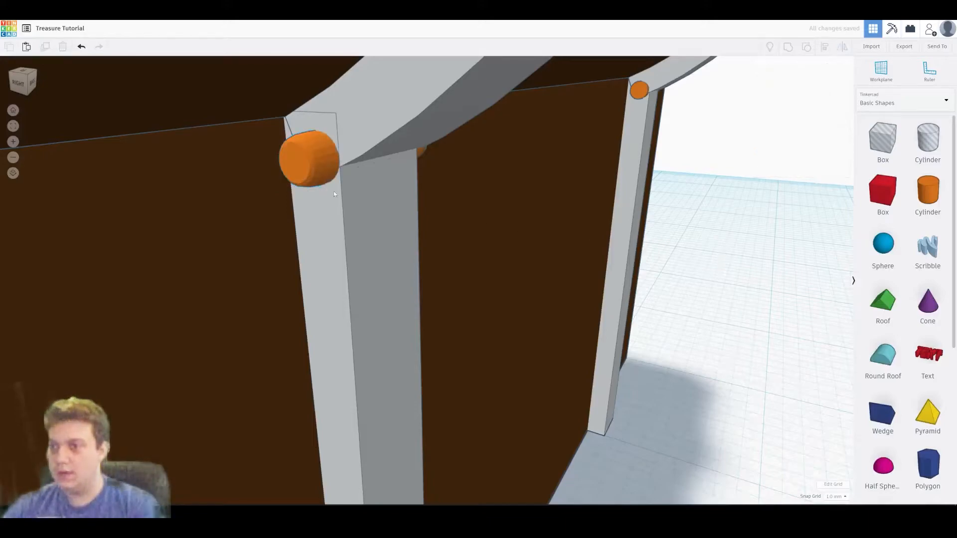
Step: Set the bevel of the right hinge cylinder to its maximum to match the left one
{"action": "right_click_drag", "start_coordinate": [335, 172], "coordinate": [740, 181]}
{"action": "left_click", "coordinate": [684, 120]}
{"action": "left_click_drag", "start_coordinate": [788, 151], "coordinate": [820, 151]}
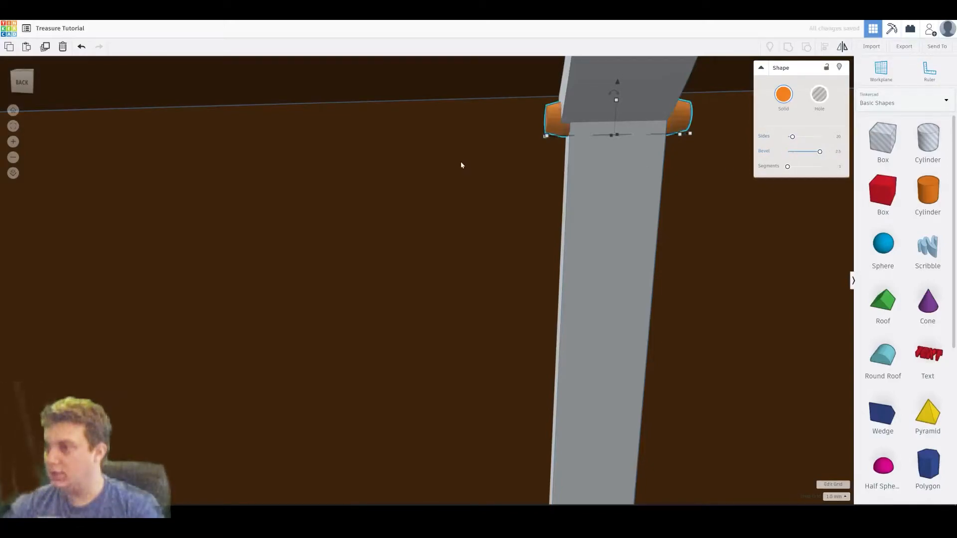
{"action": "scroll", "coordinate": [470, 197], "scroll_direction": "down", "scroll_amount": 3}
{"action": "right_click_drag", "start_coordinate": [470, 196], "coordinate": [489, 200]}
{"action": "scroll", "coordinate": [543, 224], "scroll_direction": "up", "scroll_amount": 4}
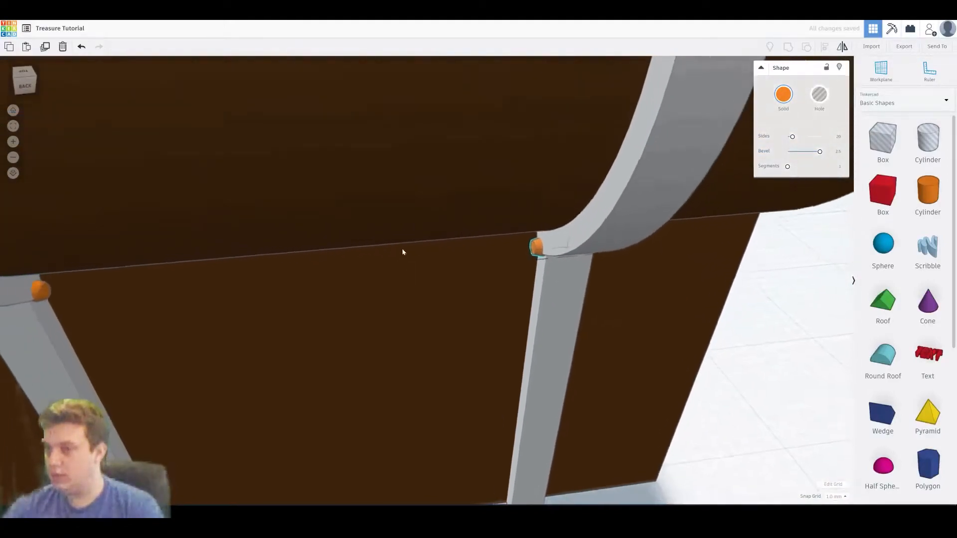
{"action": "right_click_drag", "start_coordinate": [403, 252], "coordinate": [707, 184]}
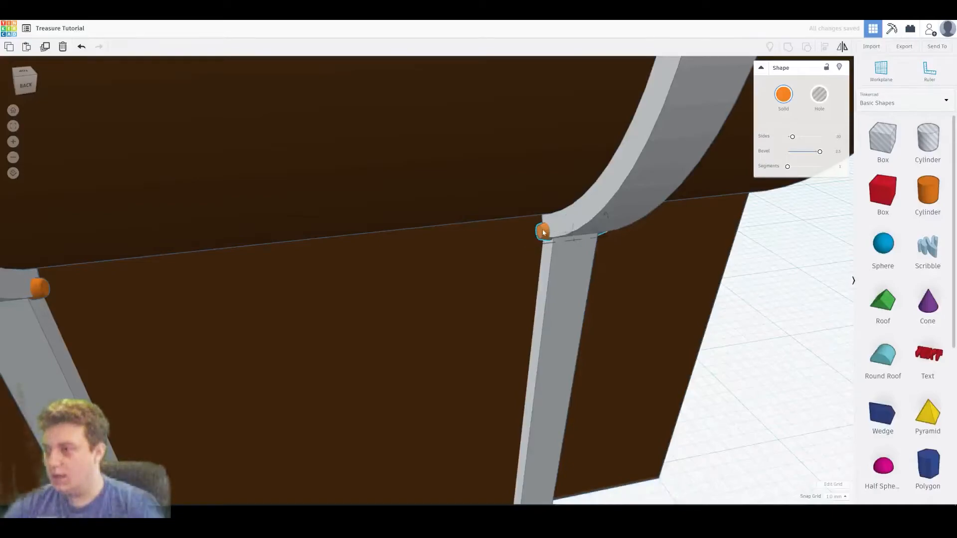
Step: Increase the segments of the right hinge cylinder to round its ends, and recolour both hinge cylinders grey to match the straps
{"action": "left_click_drag", "start_coordinate": [789, 167], "coordinate": [798, 167]}
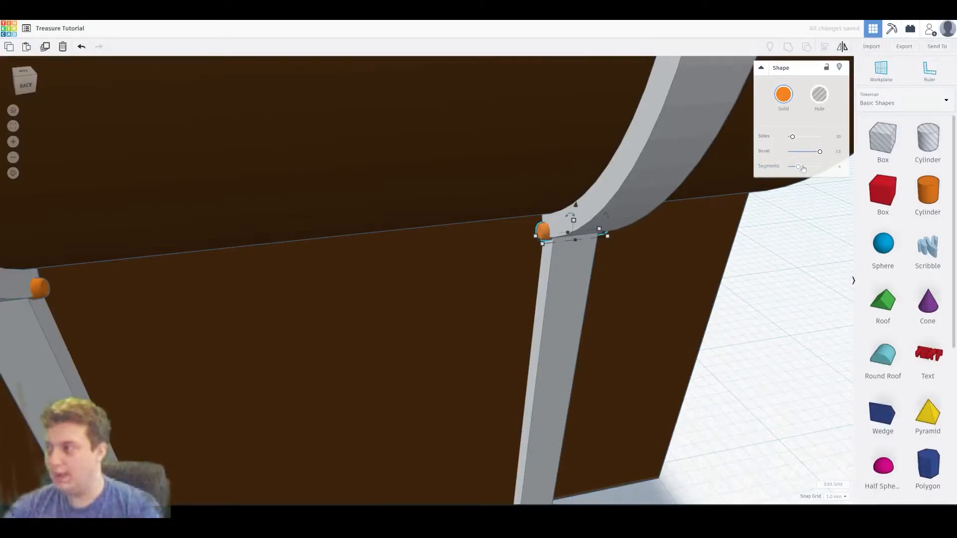
{"action": "right_click_drag", "start_coordinate": [688, 259], "coordinate": [509, 257]}
{"action": "left_click", "coordinate": [507, 251]}
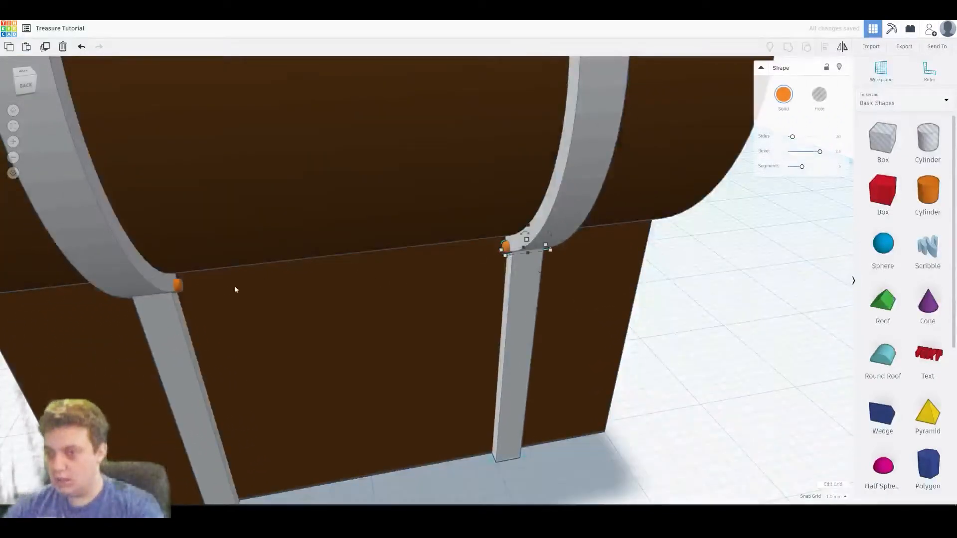
{"action": "left_click", "coordinate": [178, 286], "text": "shift"}
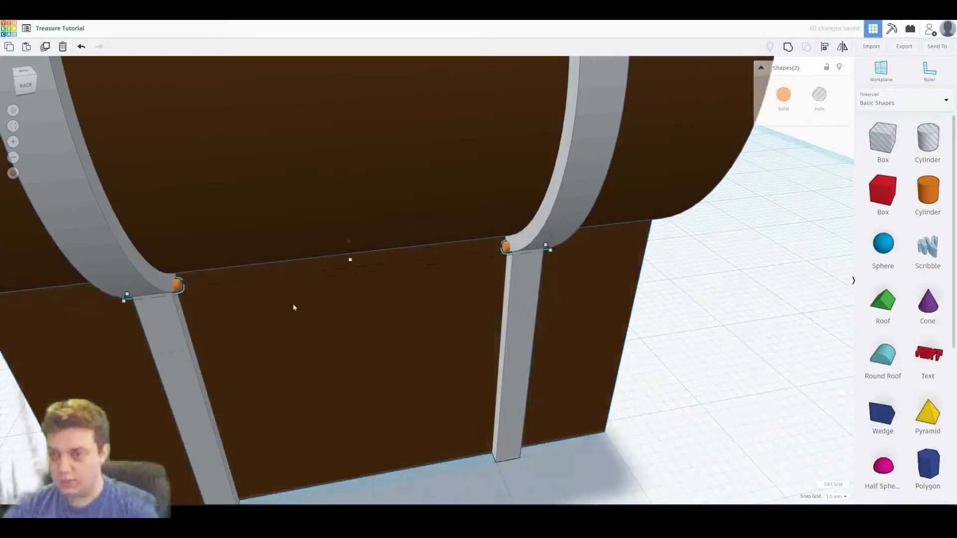
{"action": "left_click", "coordinate": [784, 94]}
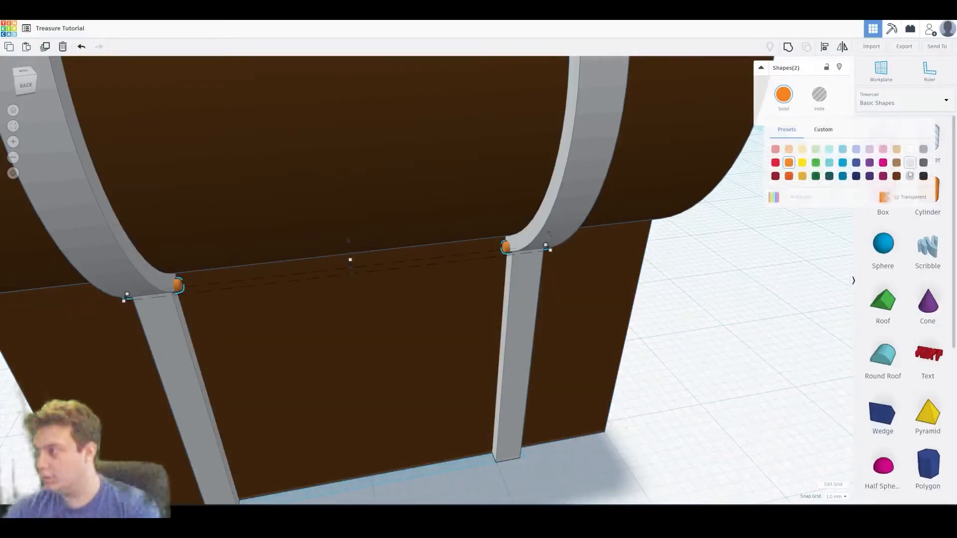
{"action": "left_click", "coordinate": [910, 177]}
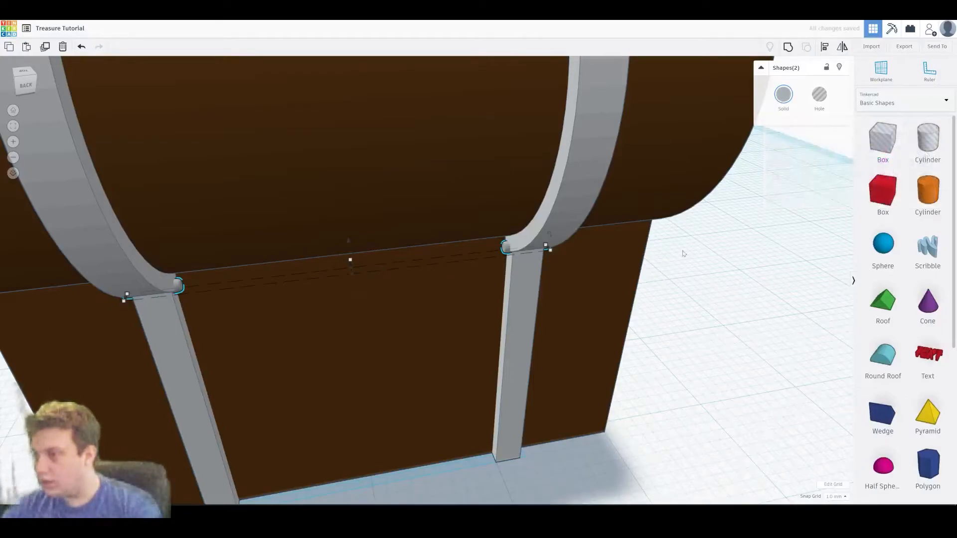
{"action": "left_click", "coordinate": [763, 217]}
Step: Group the chest body with its straps and both hinge cylinders, using the multicolour option to keep their individual colours
{"action": "right_click_drag", "start_coordinate": [289, 321], "coordinate": [248, 296]}
{"action": "left_click", "coordinate": [248, 296]}
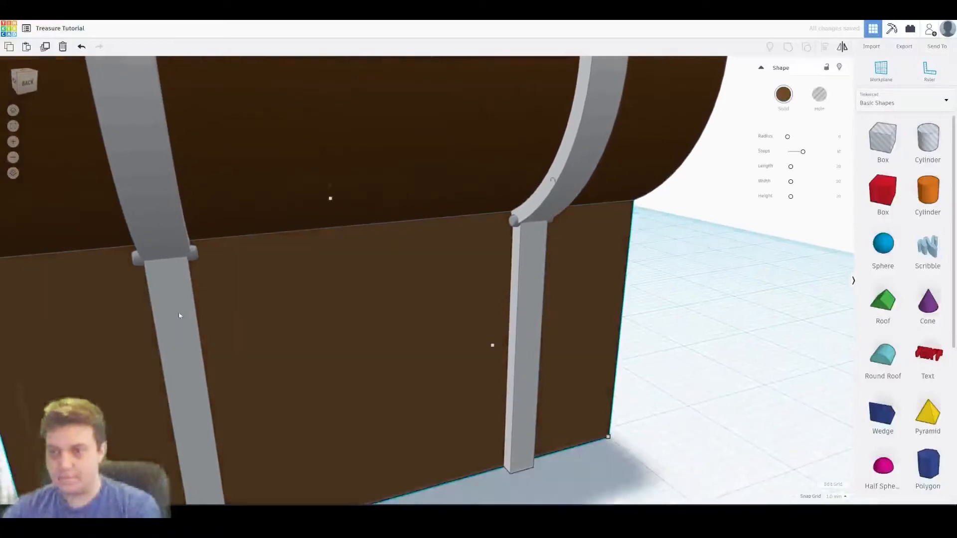
{"action": "left_click", "coordinate": [514, 220], "text": "shift"}
{"action": "left_click", "coordinate": [531, 252], "text": "shift"}
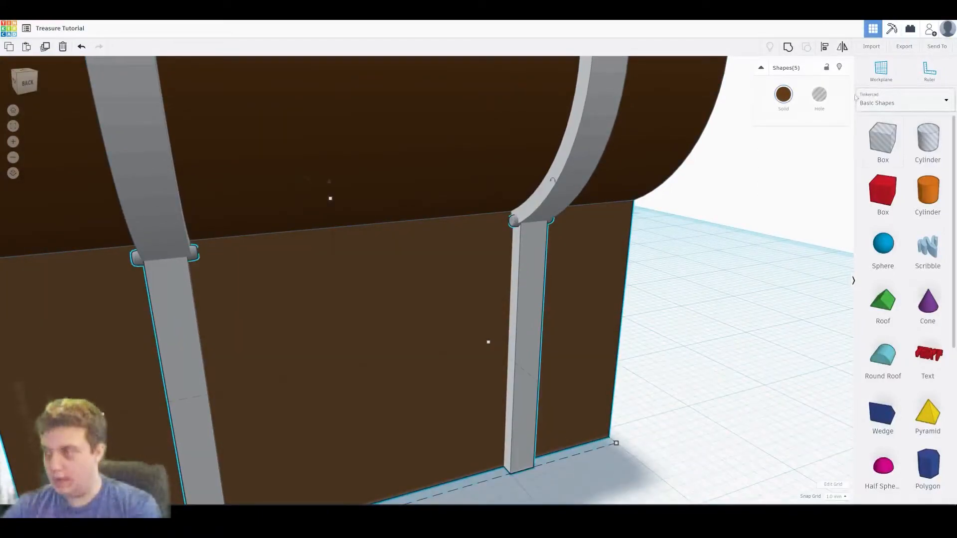
{"action": "left_click", "coordinate": [788, 47]}
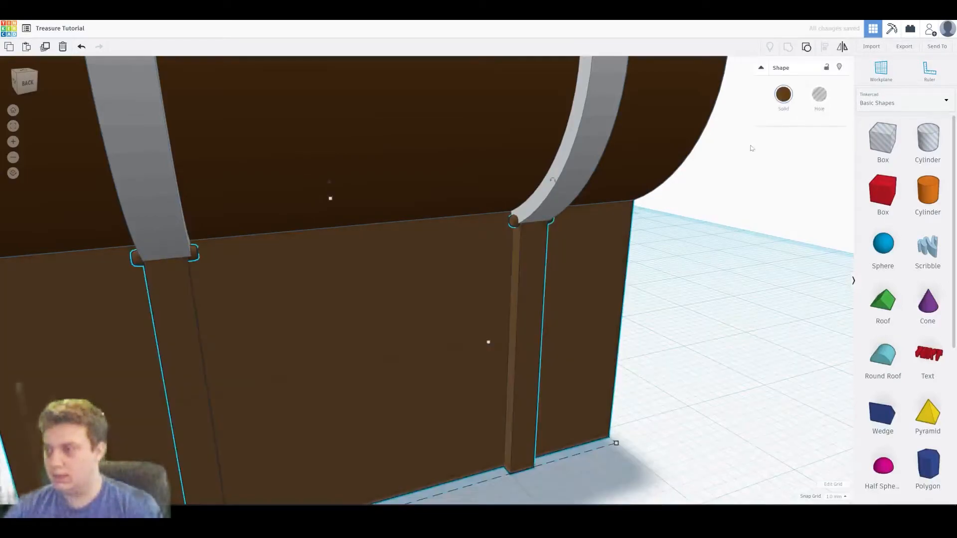
{"action": "left_click", "coordinate": [784, 98]}
{"action": "left_click", "coordinate": [776, 199]}
{"action": "left_click", "coordinate": [697, 239]}
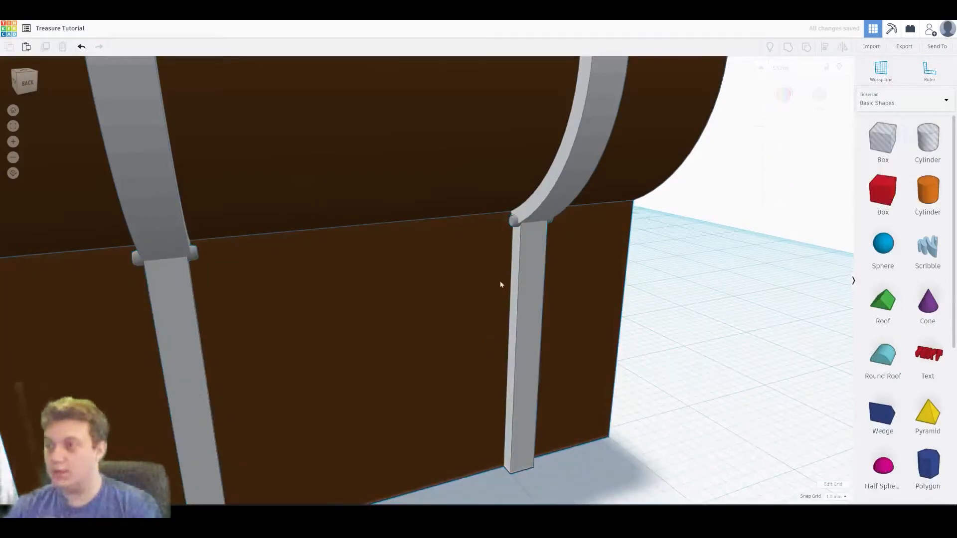
Step: Place a box hole in the middle of the chest body and pull its front face in behind the front wall
{"action": "scroll", "coordinate": [514, 297], "scroll_direction": "down", "scroll_amount": 5}
{"action": "right_click_drag", "start_coordinate": [297, 280], "coordinate": [566, 295]}
{"action": "scroll", "coordinate": [566, 295], "scroll_direction": "down", "scroll_amount": 5}
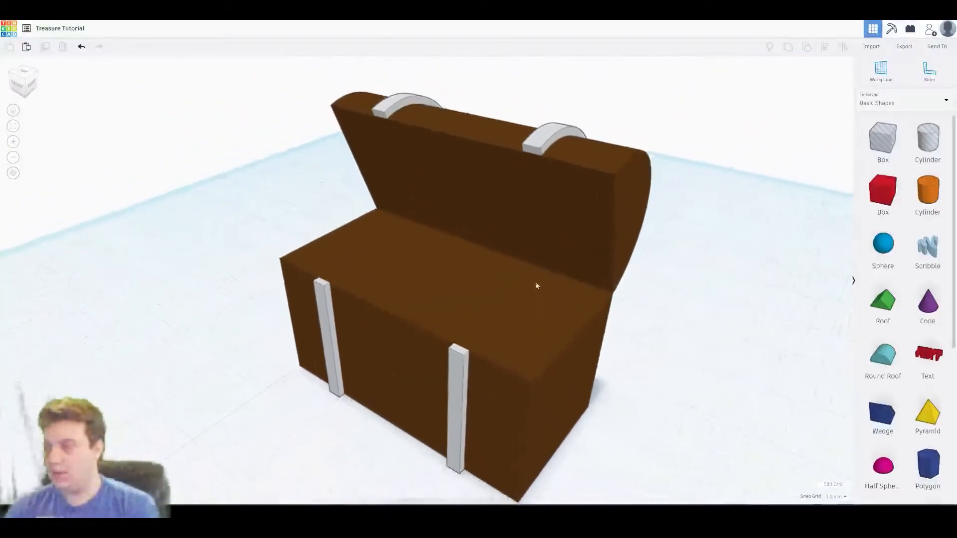
{"action": "right_click_drag", "start_coordinate": [422, 241], "coordinate": [445, 230]}
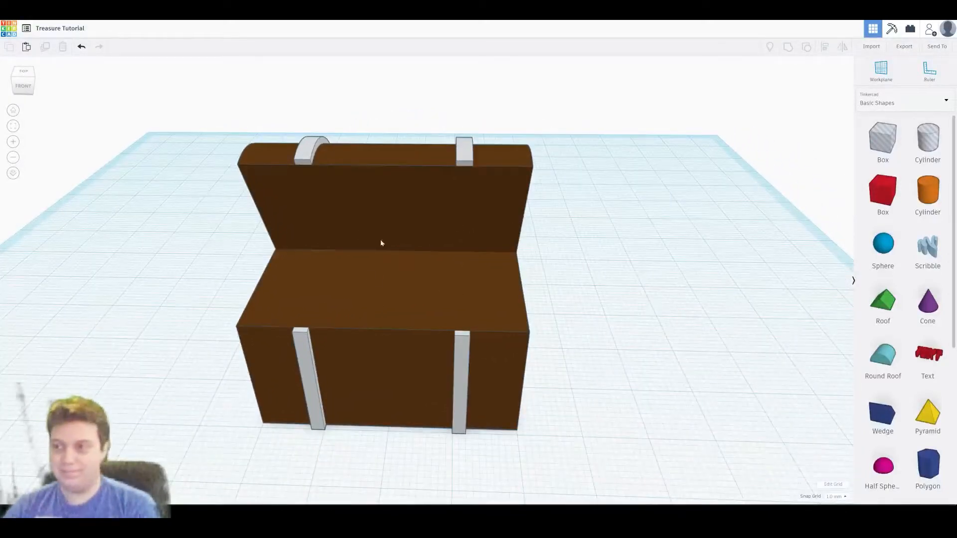
{"action": "right_click_drag", "start_coordinate": [719, 266], "coordinate": [727, 209]}
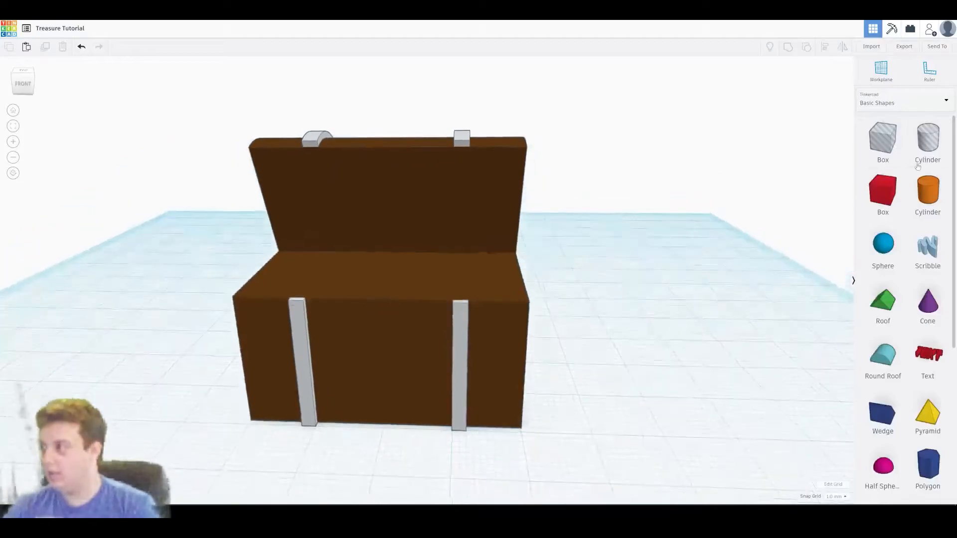
{"action": "left_click", "coordinate": [427, 325]}
{"action": "left_click", "coordinate": [427, 325]}
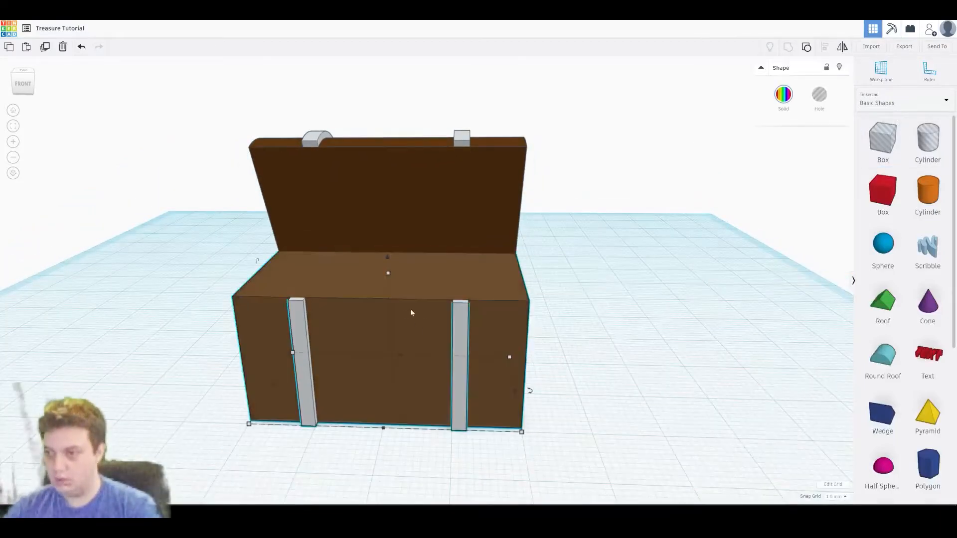
{"action": "left_click_drag", "start_coordinate": [883, 141], "coordinate": [384, 388]}
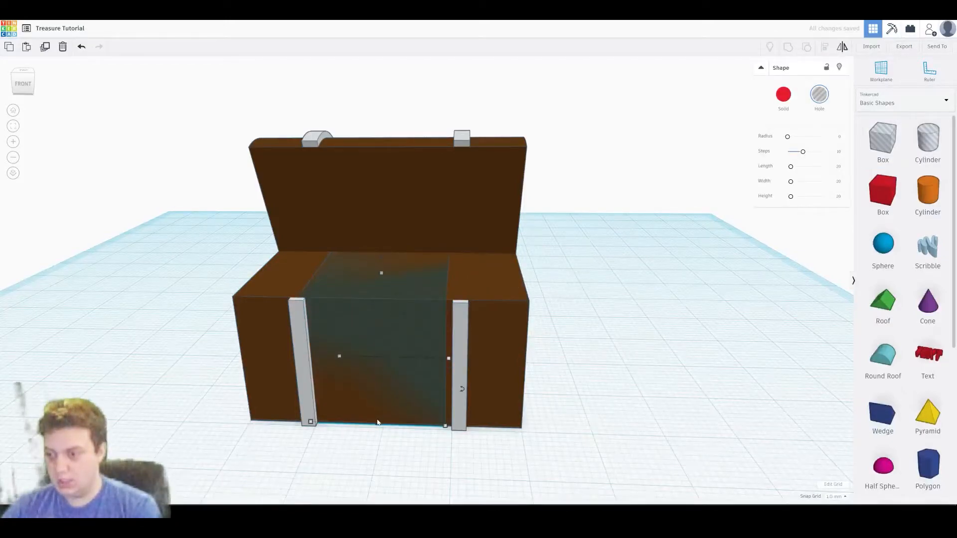
{"action": "left_click_drag", "start_coordinate": [380, 421], "coordinate": [381, 414]}
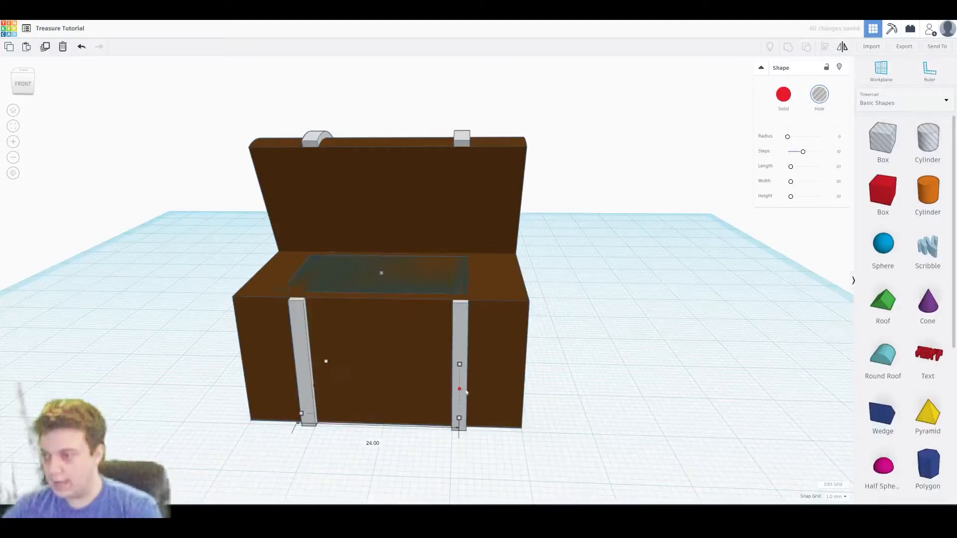
Step: Raise the box hole so that it leaves a floor in the chest and sticks out above the rim
{"action": "mouse_move", "coordinate": [375, 282]}
{"action": "right_mouse_down"}
{"action": "mouse_move", "coordinate": [582, 320]}
{"action": "mouse_move", "coordinate": [373, 276]}
{"action": "right_mouse_up"}
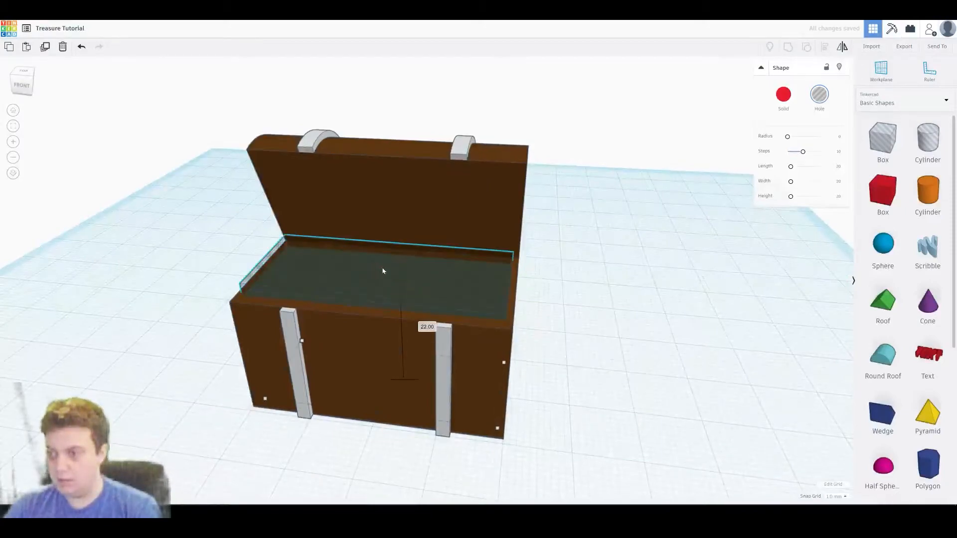
{"action": "left_click_drag", "start_coordinate": [382, 271], "coordinate": [384, 247]}
{"action": "right_click_drag", "start_coordinate": [521, 277], "coordinate": [491, 245]}
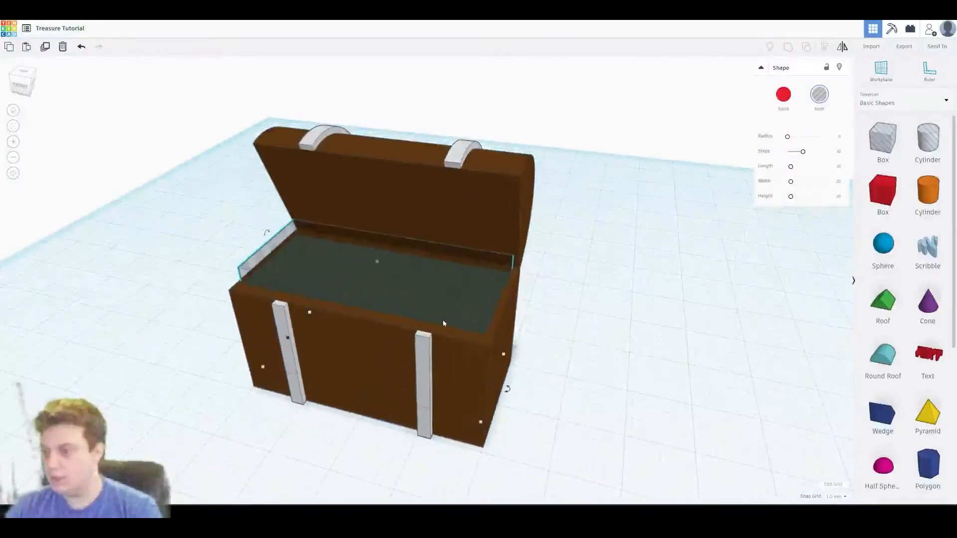
Step: Group the box hole with the chest body to hollow out its interior
{"action": "left_click", "coordinate": [447, 351], "text": "shift"}
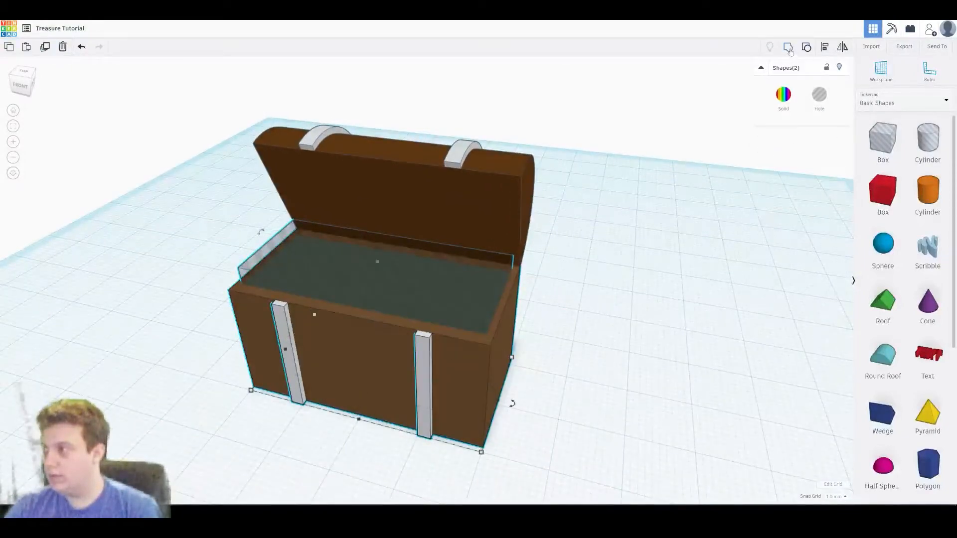
{"action": "left_click", "coordinate": [788, 48]}
{"action": "left_click", "coordinate": [615, 310]}
{"action": "right_click_drag", "start_coordinate": [615, 310], "coordinate": [542, 366]}
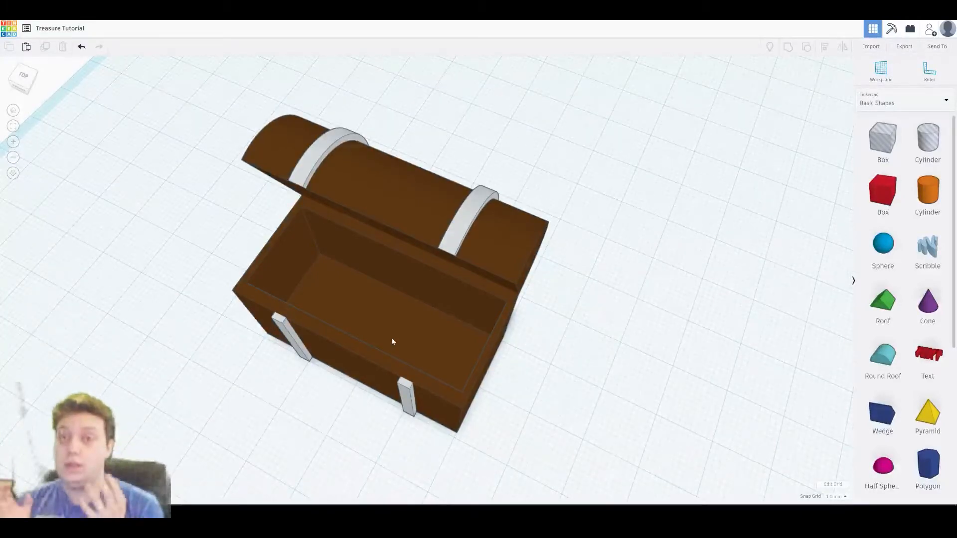
{"action": "right_click_drag", "start_coordinate": [238, 252], "coordinate": [346, 309]}
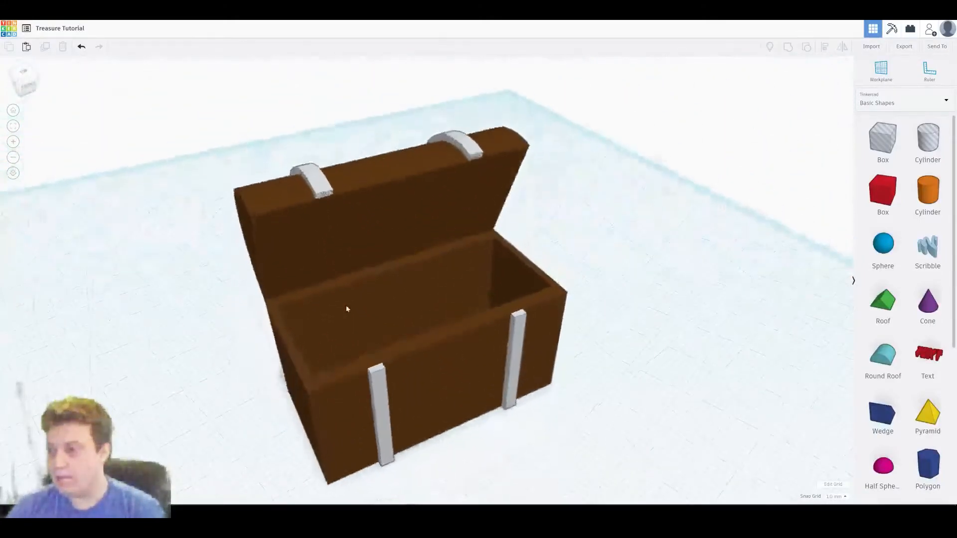
{"action": "left_click", "coordinate": [378, 232]}
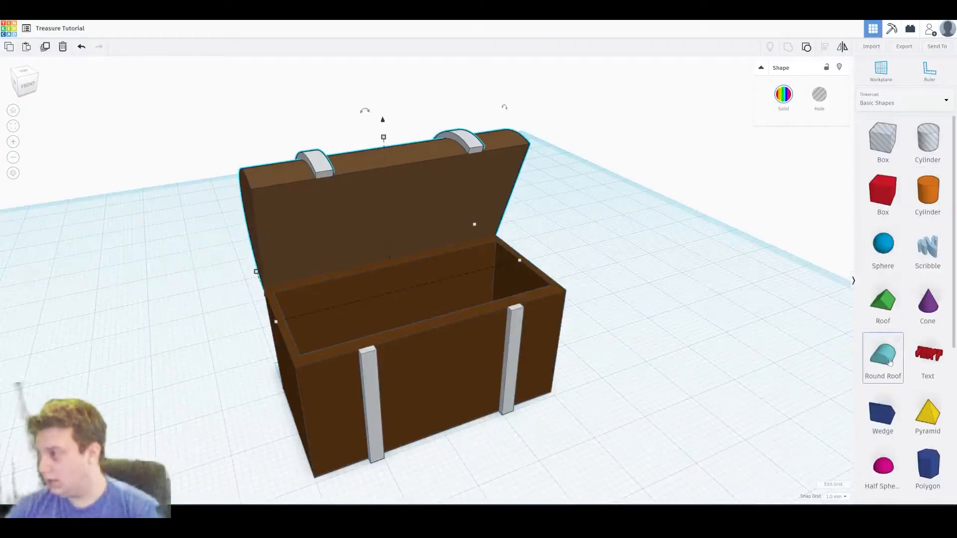
{"action": "left_click_drag", "start_coordinate": [865, 359], "coordinate": [650, 283]}
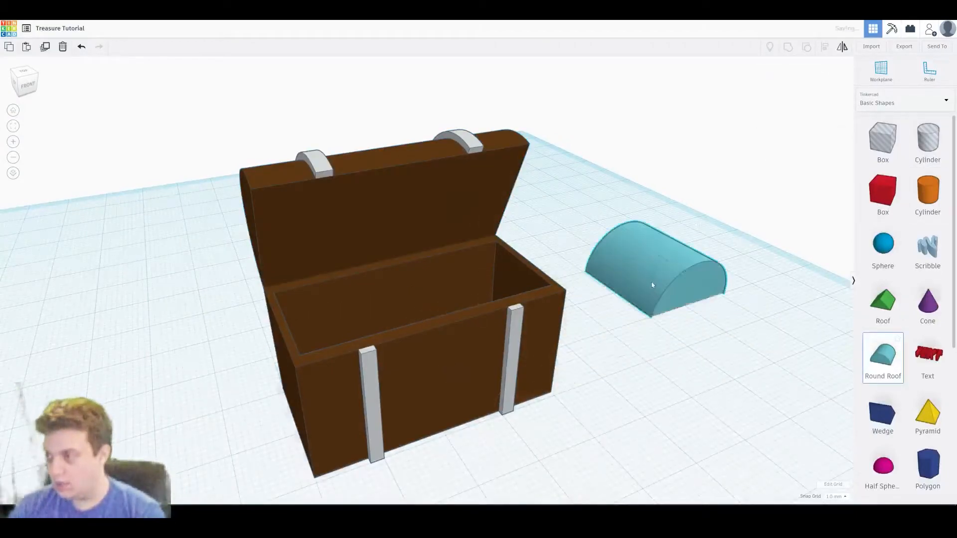
{"action": "key", "text": "Delete"}
Step: Make a copy of the lid in front of the original, ungroup it and delete its two straps
{"action": "left_click", "coordinate": [395, 209]}
{"action": "right_click_drag", "start_coordinate": [396, 209], "coordinate": [451, 195]}
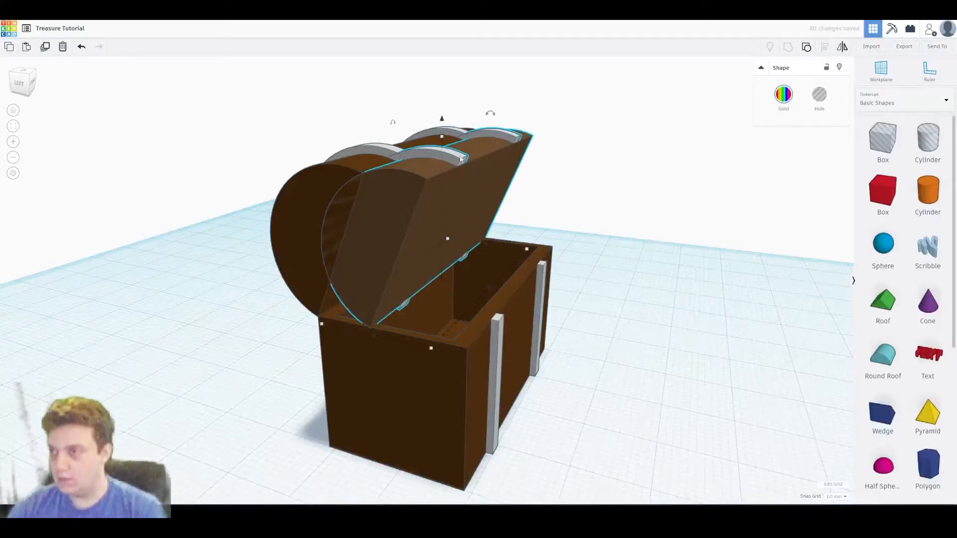
{"action": "key", "text": "Escape"}
{"action": "key", "text": "Delete"}
{"action": "left_click", "coordinate": [499, 138]}
{"action": "key", "text": "Delete"}
Step: Shrink the copied lid, position it inside the original lid with a margin all round, and turn it into a hole
{"action": "left_click", "coordinate": [471, 214]}
{"action": "right_click_drag", "start_coordinate": [470, 213], "coordinate": [352, 258]}
{"action": "left_click_drag", "start_coordinate": [437, 157], "coordinate": [437, 168]}
{"action": "left_click_drag", "start_coordinate": [414, 233], "coordinate": [365, 223]}
{"action": "right_click_drag", "start_coordinate": [429, 223], "coordinate": [419, 169]}
{"action": "left_click", "coordinate": [815, 94]}
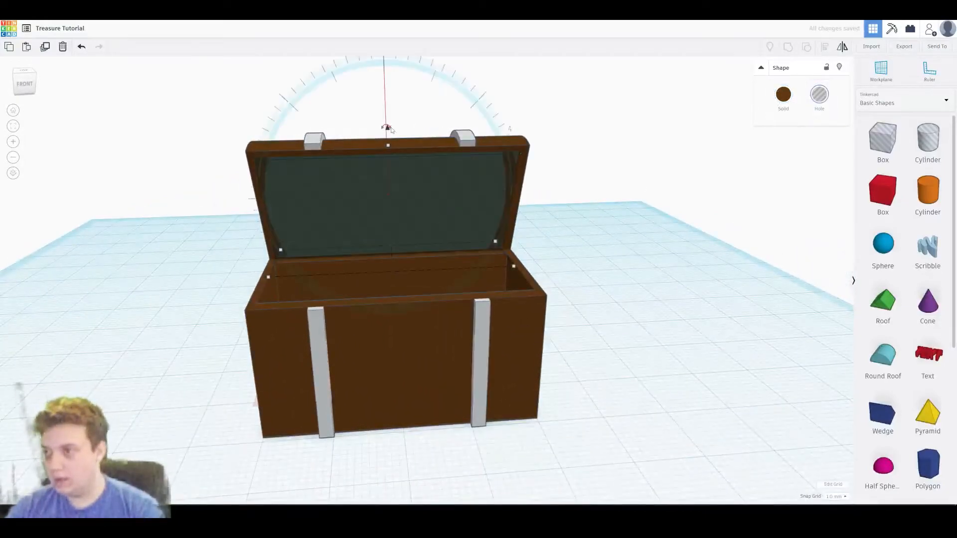
Step: Group the lid-shaped hole with the original lid to hollow out its inside
{"action": "left_click", "coordinate": [412, 145], "text": "shift"}
{"action": "left_click", "coordinate": [788, 48]}
{"action": "left_click", "coordinate": [592, 170]}
{"action": "right_click_drag", "start_coordinate": [489, 208], "coordinate": [603, 246]}
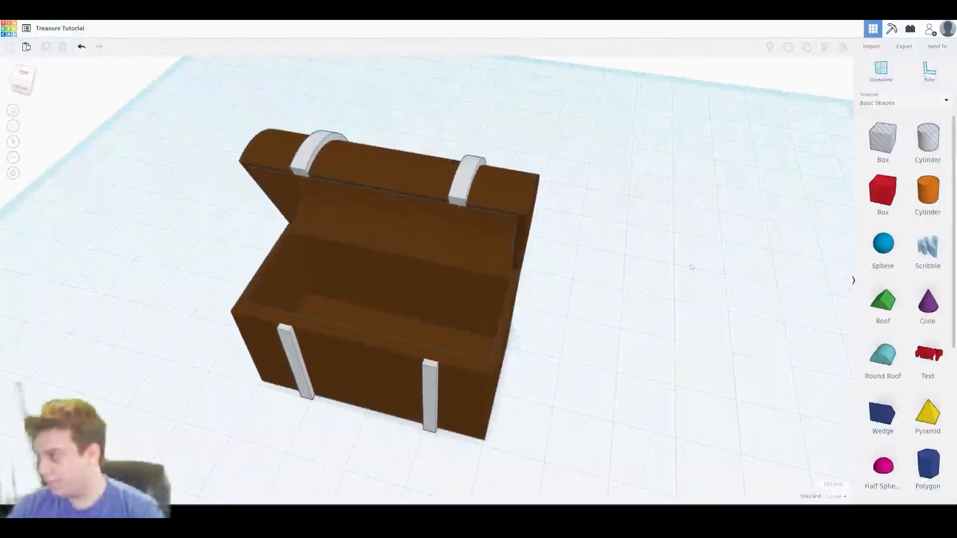
Step: Place a solid box inside the chest body and reduce its depth to 18 mm so it stays behind the front wall
{"action": "right_click_drag", "start_coordinate": [646, 282], "coordinate": [676, 294]}
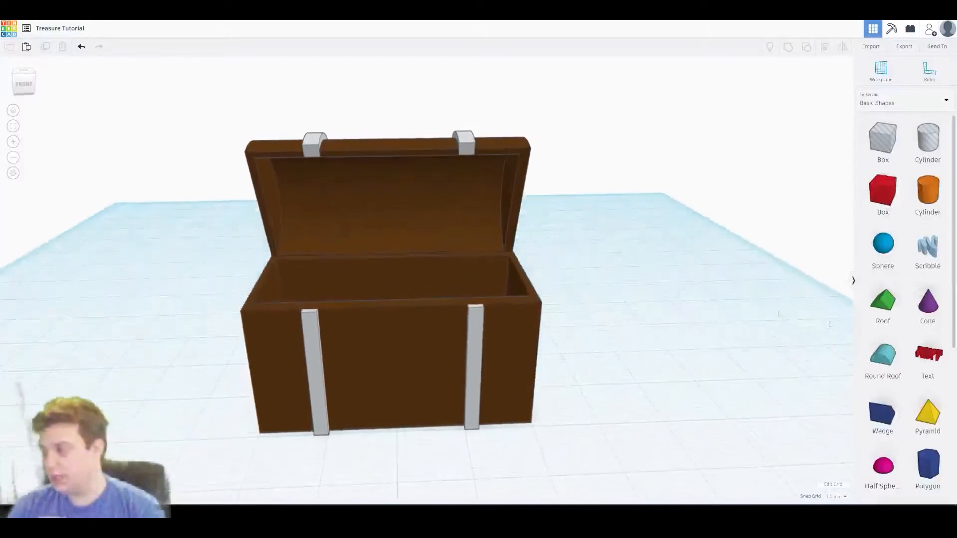
{"action": "scroll", "coordinate": [899, 381], "scroll_direction": "down", "scroll_amount": 5}
{"action": "scroll", "coordinate": [951, 226], "scroll_direction": "up", "scroll_amount": 5}
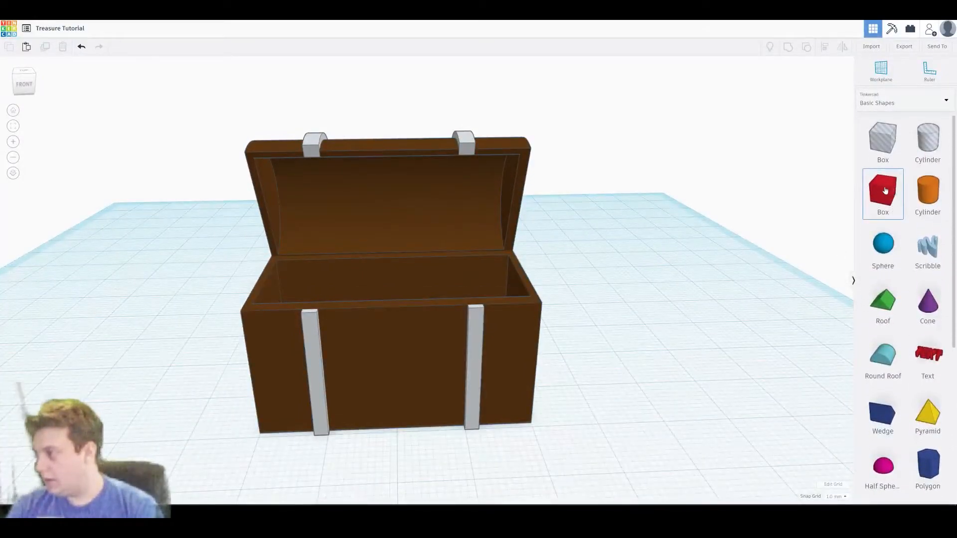
{"action": "left_click_drag", "start_coordinate": [885, 192], "coordinate": [373, 390]}
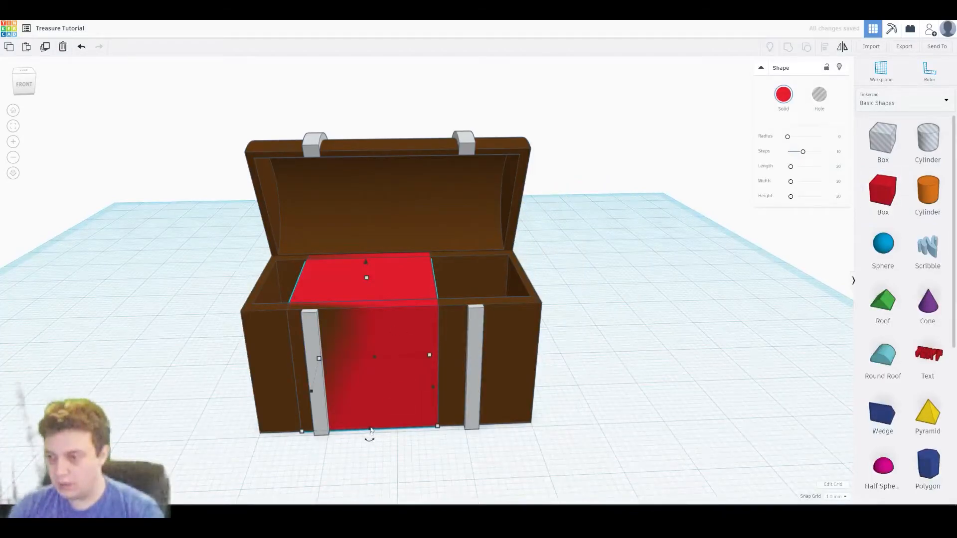
{"action": "left_click_drag", "start_coordinate": [371, 427], "coordinate": [371, 424]}
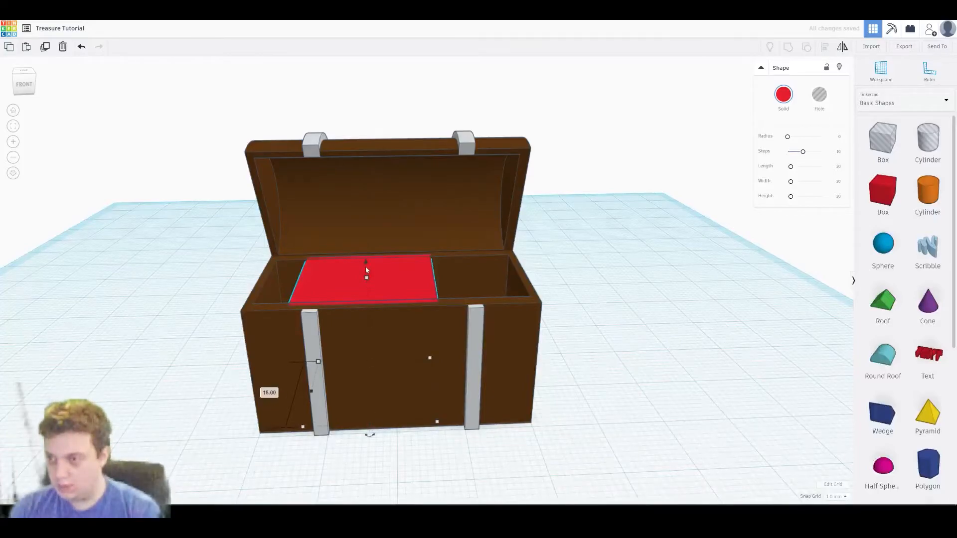
Step: Shift the solid box sideways and widen it to 38 mm to fill the chest between its side walls
{"action": "right_click_drag", "start_coordinate": [365, 283], "coordinate": [397, 316]}
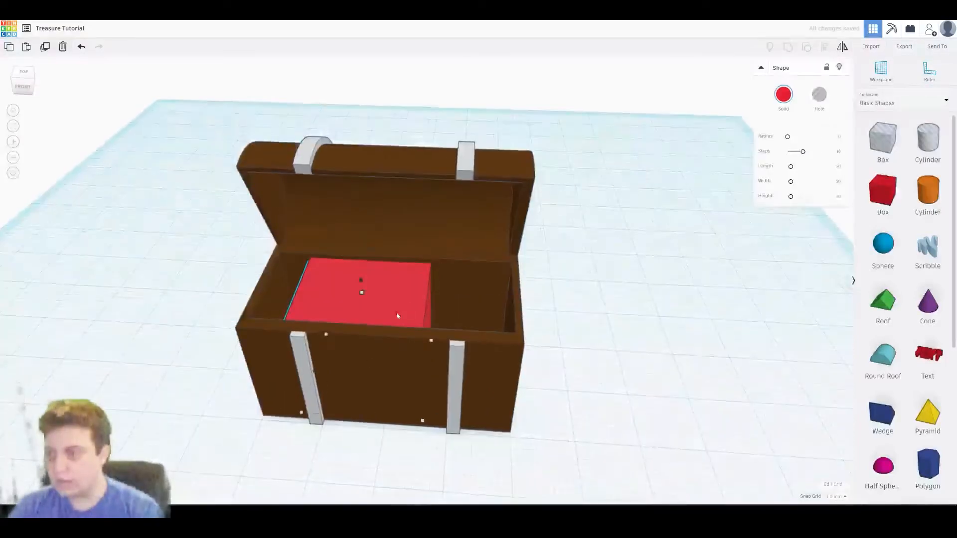
{"action": "left_click_drag", "start_coordinate": [386, 305], "coordinate": [414, 312]}
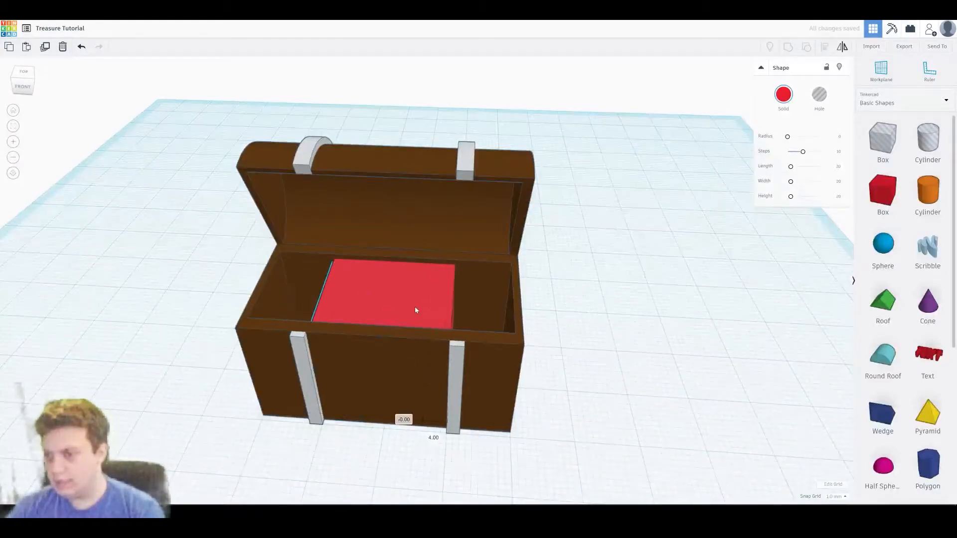
{"action": "left_click_drag", "start_coordinate": [451, 379], "coordinate": [503, 389]}
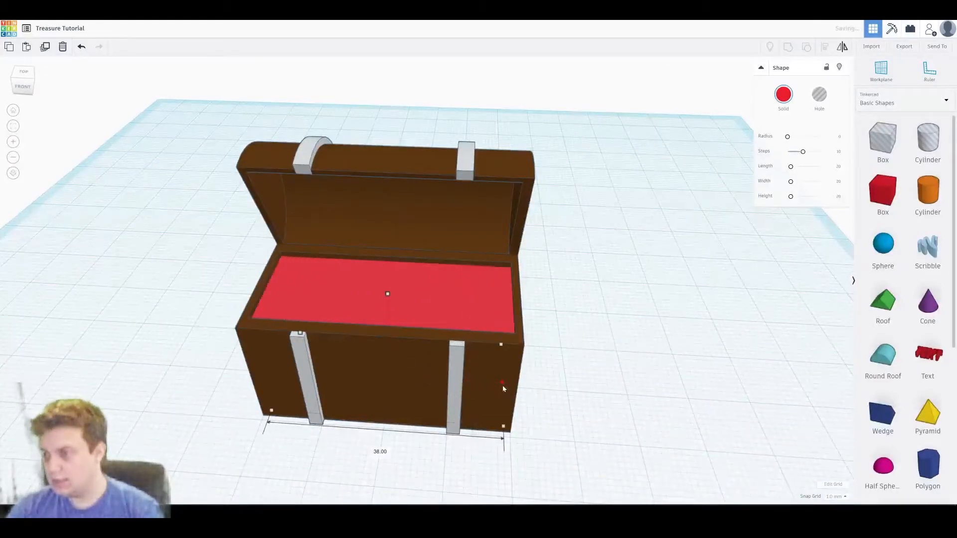
{"action": "right_click_drag", "start_coordinate": [497, 385], "coordinate": [429, 436]}
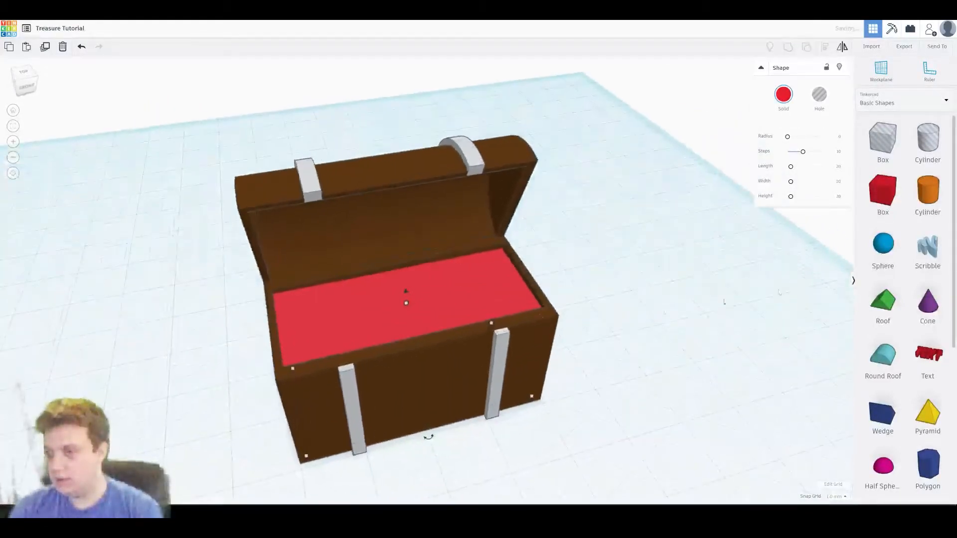
Step: Recolour the box filling the chest to a dark golden yellow
{"action": "left_click", "coordinate": [797, 106]}
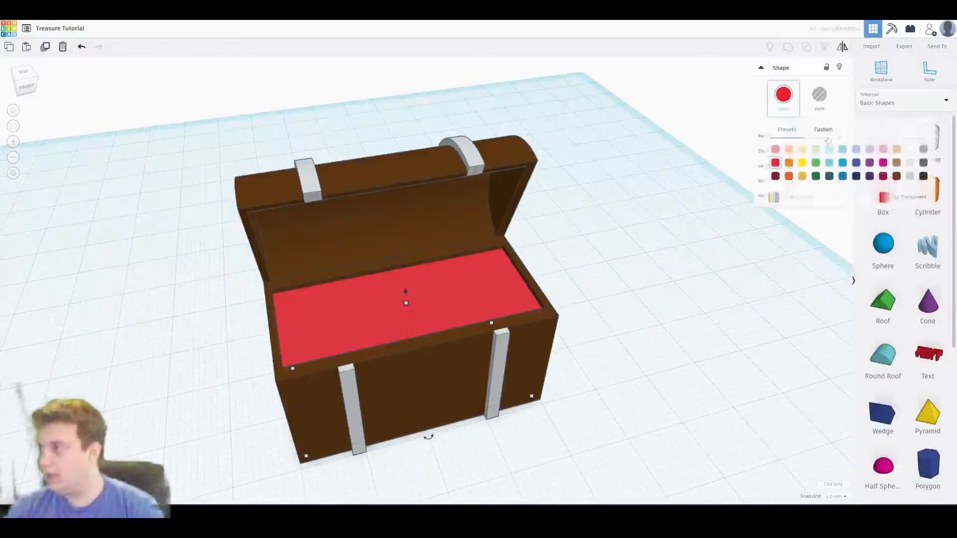
{"action": "left_click", "coordinate": [802, 162]}
{"action": "right_click_drag", "start_coordinate": [516, 369], "coordinate": [761, 294]}
{"action": "left_click", "coordinate": [797, 102]}
{"action": "left_click", "coordinate": [802, 176]}
{"action": "left_click", "coordinate": [568, 235]}
Step: Adjust the height of the golden box inside the chest and check its fit from underneath
{"action": "right_click_drag", "start_coordinate": [551, 307], "coordinate": [407, 319]}
{"action": "left_click", "coordinate": [406, 319]}
{"action": "mouse_move", "coordinate": [384, 304]}
{"action": "left_mouse_down"}
{"action": "mouse_move", "coordinate": [385, 312]}
{"action": "mouse_move", "coordinate": [383, 292]}
{"action": "left_mouse_up"}
{"action": "right_click_drag", "start_coordinate": [175, 301], "coordinate": [418, 298]}
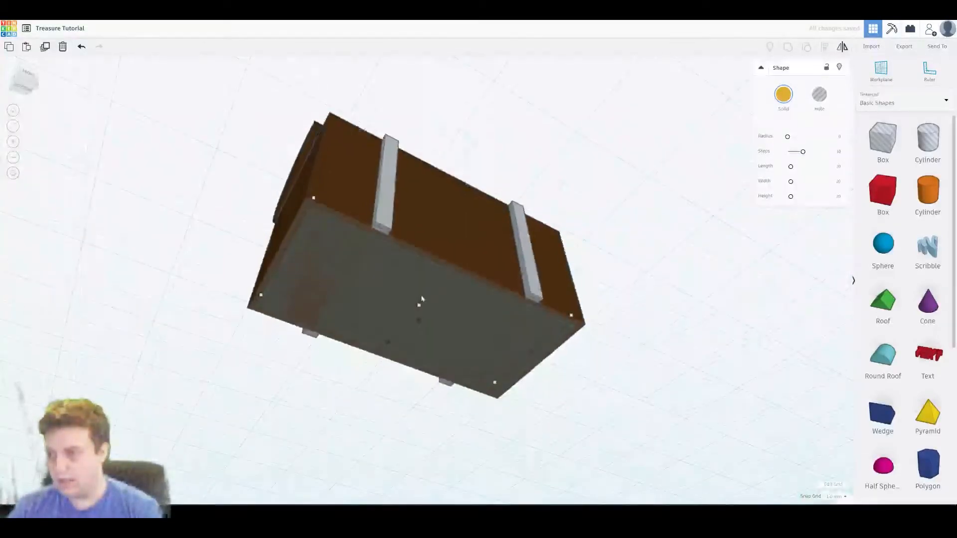
{"action": "left_click", "coordinate": [708, 303]}
{"action": "right_click_drag", "start_coordinate": [709, 302], "coordinate": [459, 320]}
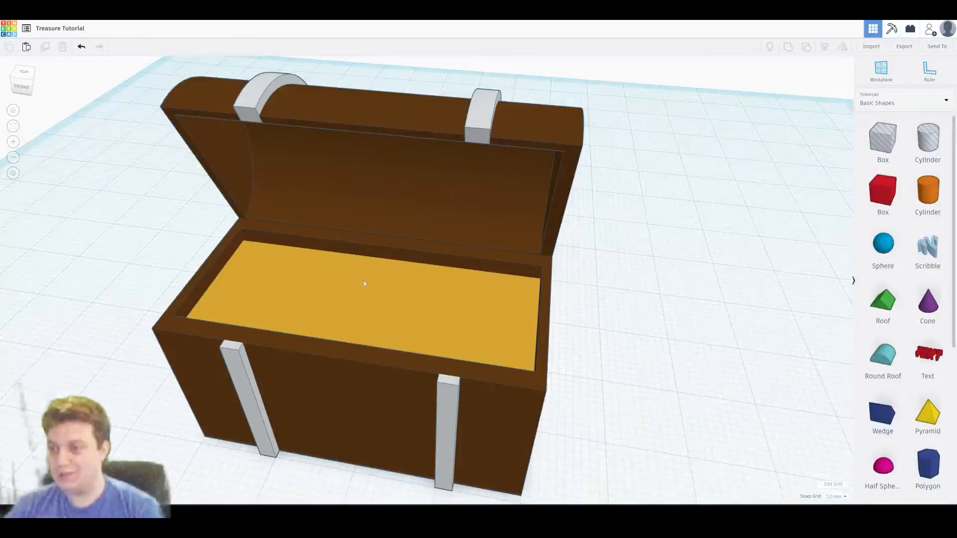
Step: Place a faceted star beside the chest, set its points to the maximum, and increase its inner radius and overall radius
{"action": "scroll", "coordinate": [926, 392], "scroll_direction": "down", "scroll_amount": 5}
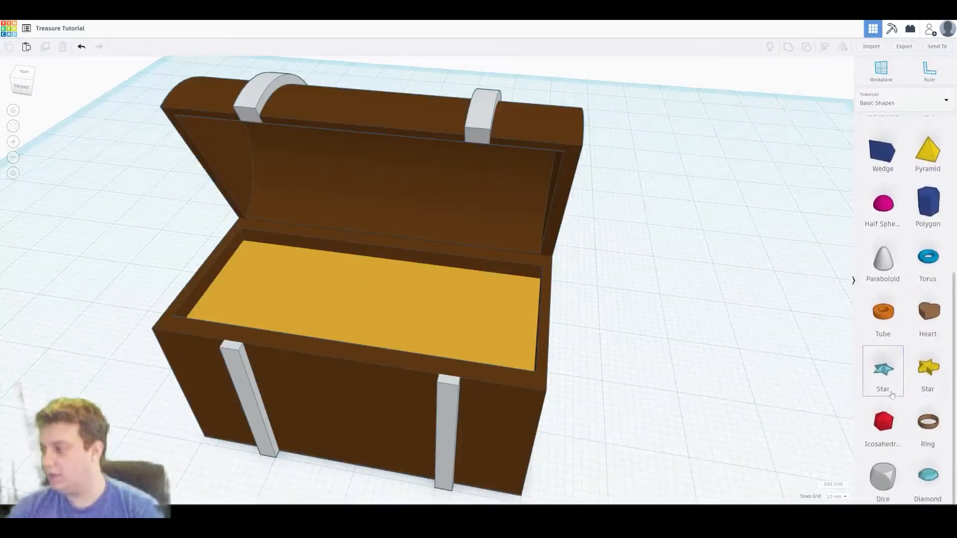
{"action": "left_click_drag", "start_coordinate": [889, 369], "coordinate": [692, 315]}
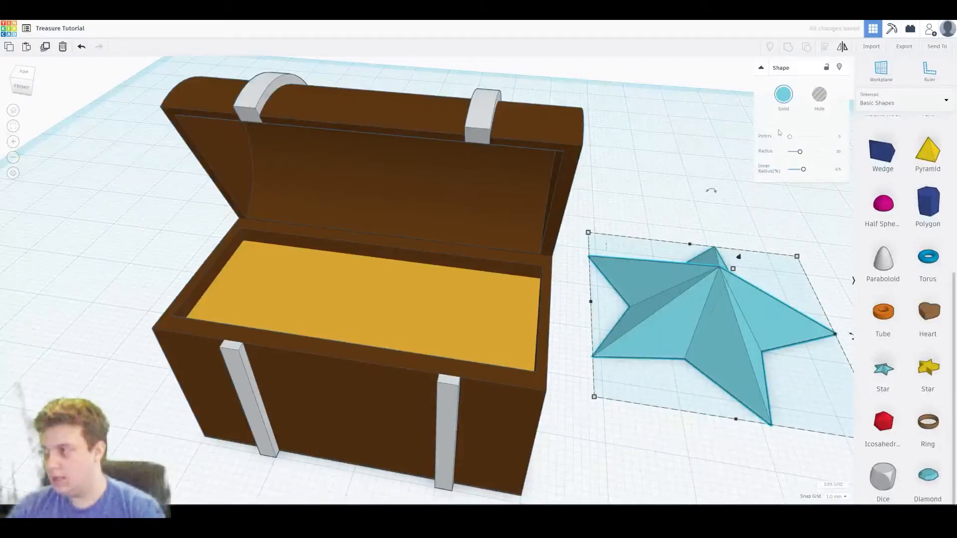
{"action": "left_click_drag", "start_coordinate": [791, 139], "coordinate": [836, 142]}
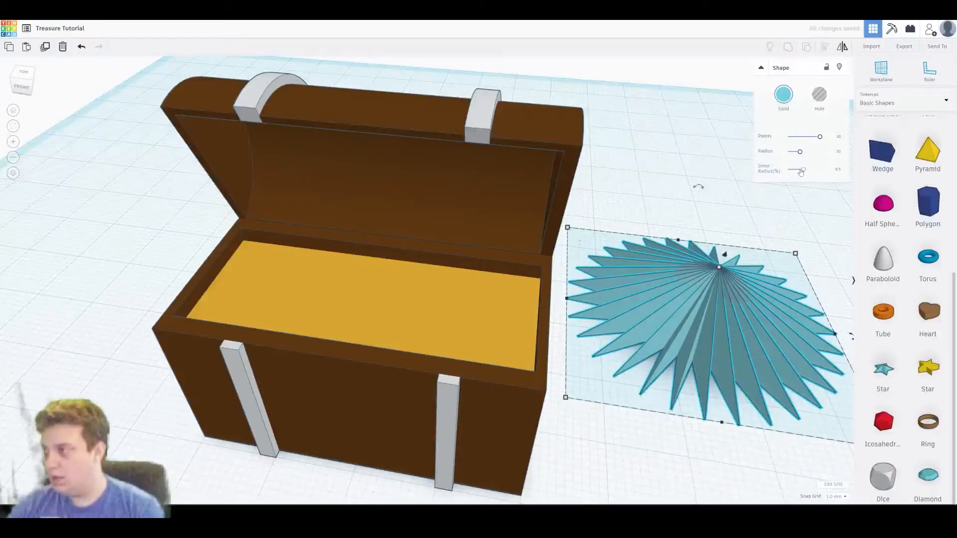
{"action": "left_click_drag", "start_coordinate": [803, 172], "coordinate": [815, 171]}
{"action": "right_click_drag", "start_coordinate": [706, 337], "coordinate": [528, 362]}
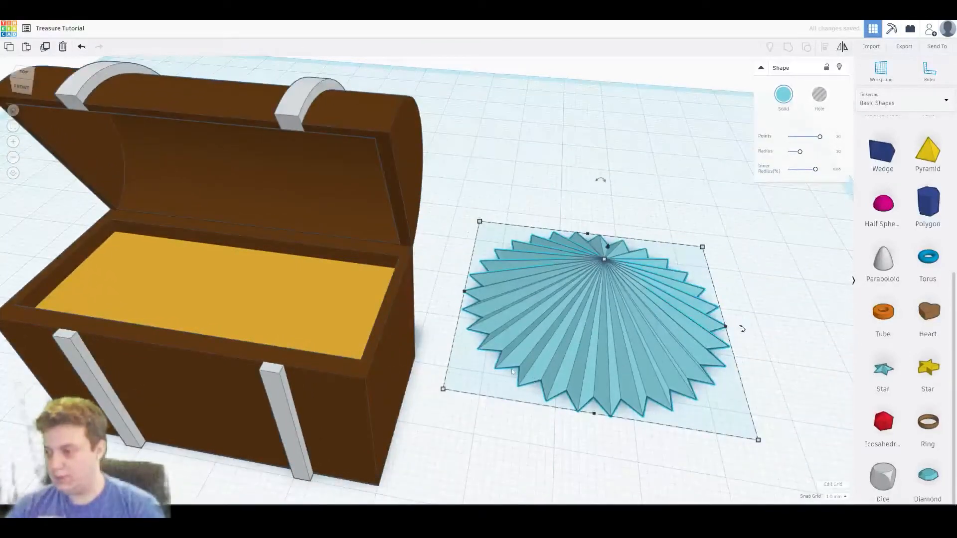
{"action": "left_click_drag", "start_coordinate": [797, 155], "coordinate": [800, 151]}
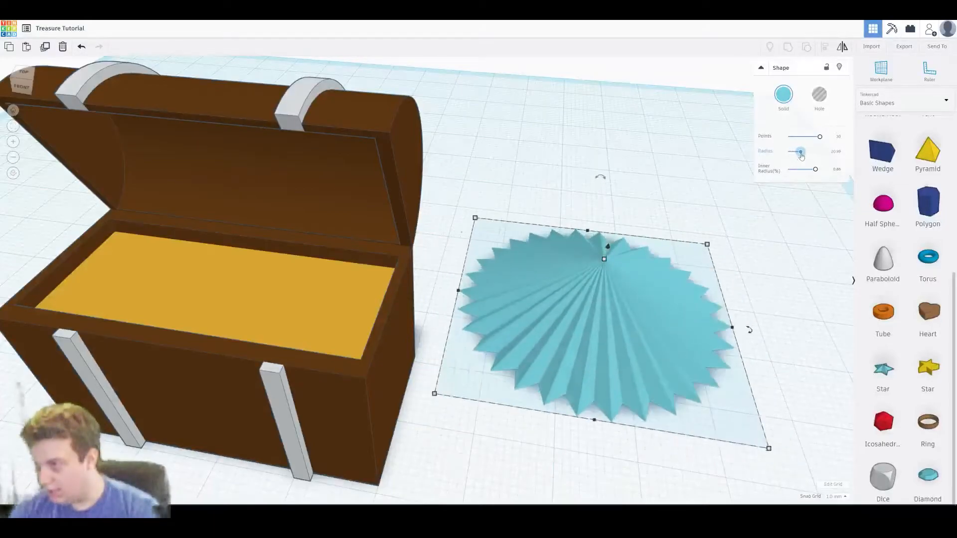
Step: Move the star to the chest, reduce its depth to 21.76 mm and raise it to the level of the gold
{"action": "right_click_drag", "start_coordinate": [612, 280], "coordinate": [635, 350]}
{"action": "left_click_drag", "start_coordinate": [640, 321], "coordinate": [637, 359]}
{"action": "left_click_drag", "start_coordinate": [672, 458], "coordinate": [187, 468]}
{"action": "right_click_drag", "start_coordinate": [187, 468], "coordinate": [359, 425]}
{"action": "middle_click_drag", "start_coordinate": [382, 388], "coordinate": [472, 295]}
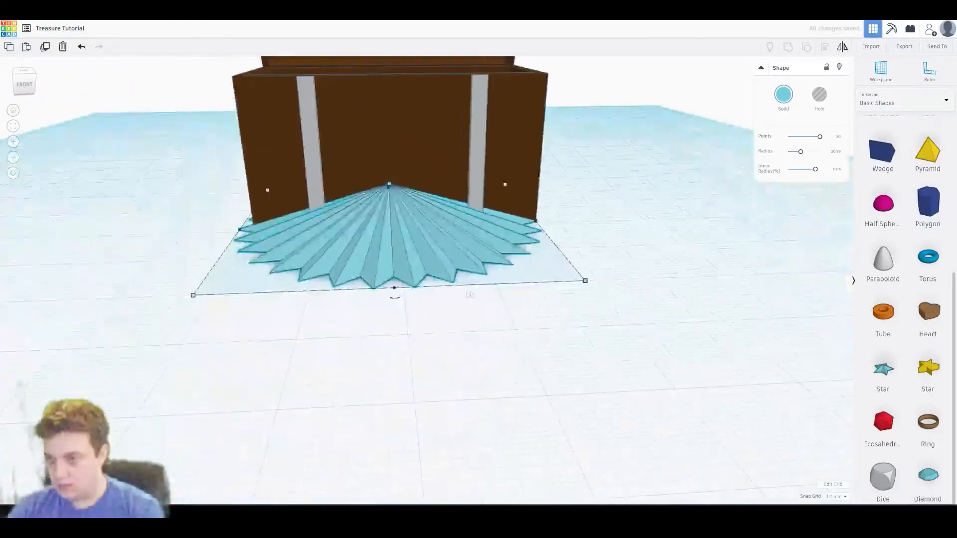
{"action": "left_click_drag", "start_coordinate": [394, 288], "coordinate": [390, 227]}
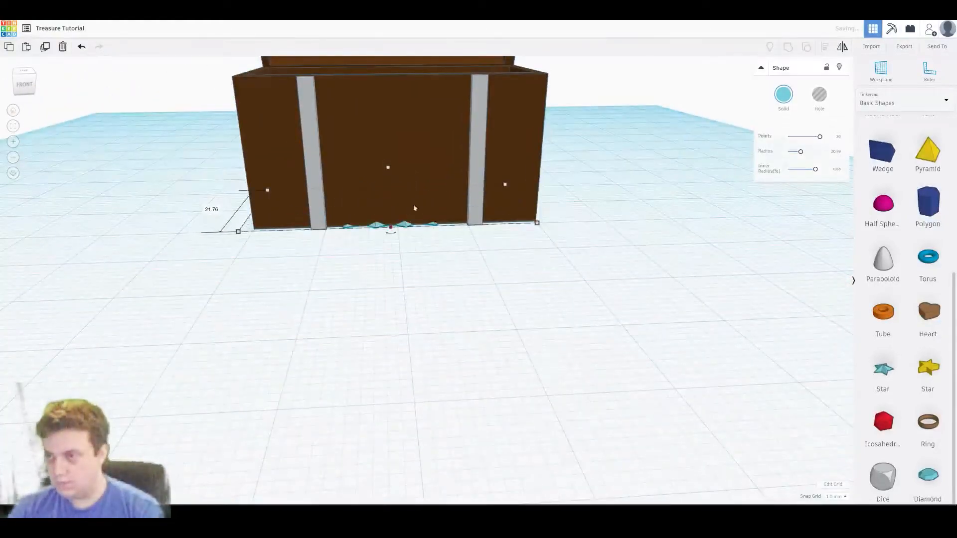
{"action": "middle_click_drag", "start_coordinate": [454, 154], "coordinate": [439, 320]}
{"action": "left_click_drag", "start_coordinate": [373, 343], "coordinate": [366, 237]}
{"action": "right_click_drag", "start_coordinate": [365, 237], "coordinate": [279, 329]}
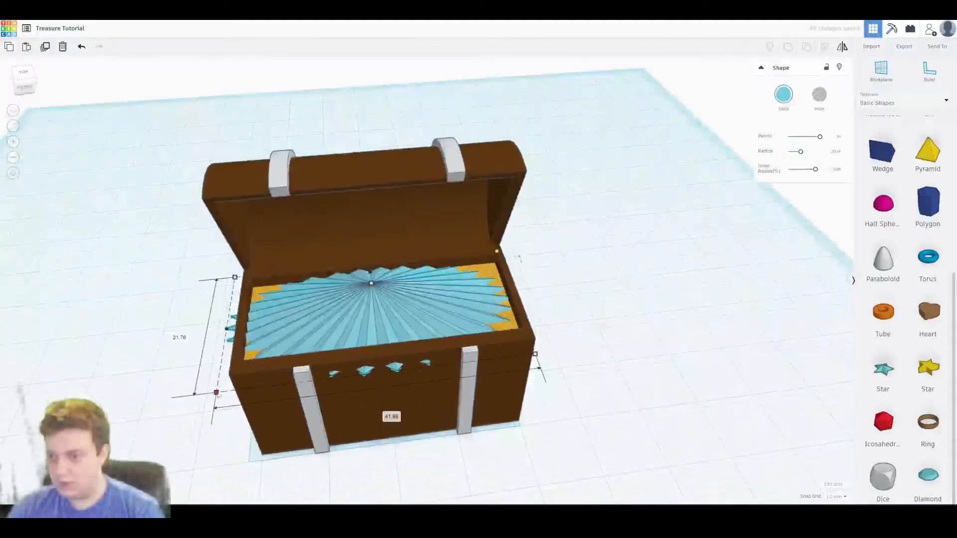
Step: Shrink the star to 34.01 by 17.76 mm and adjust its position and height to form a centred mound on the gold
{"action": "left_click_drag", "start_coordinate": [216, 393], "coordinate": [260, 368]}
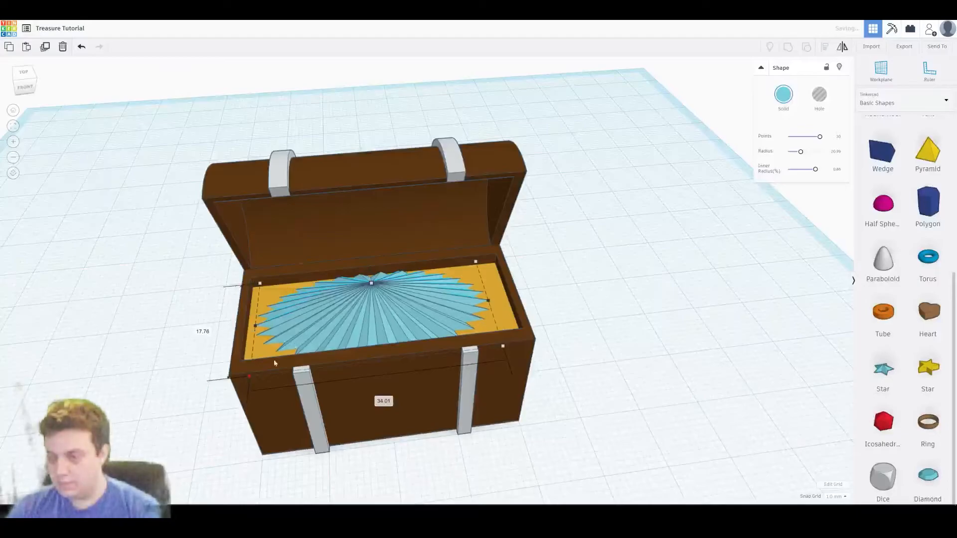
{"action": "right_click_drag", "start_coordinate": [260, 368], "coordinate": [269, 379]}
{"action": "right_click_drag", "start_coordinate": [398, 334], "coordinate": [409, 330]}
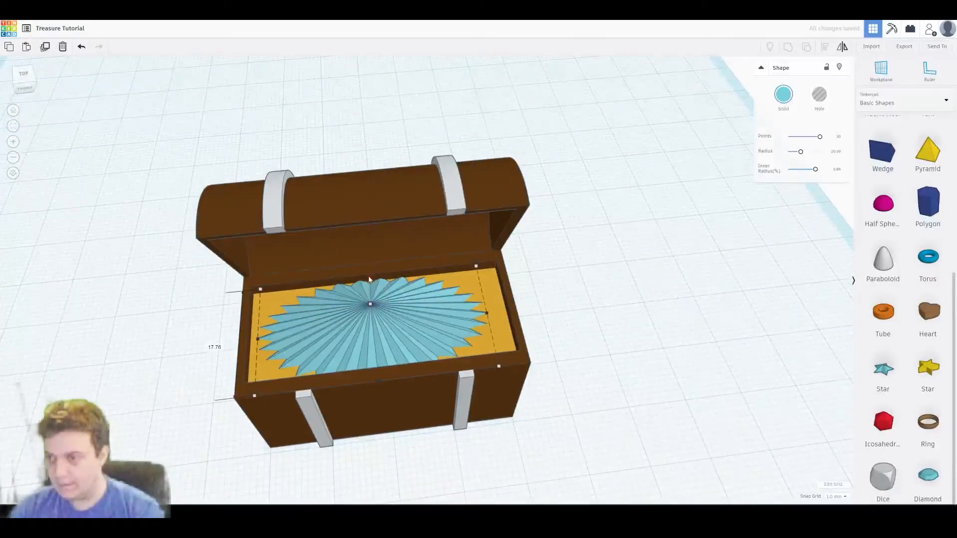
{"action": "left_click_drag", "start_coordinate": [395, 334], "coordinate": [403, 328]}
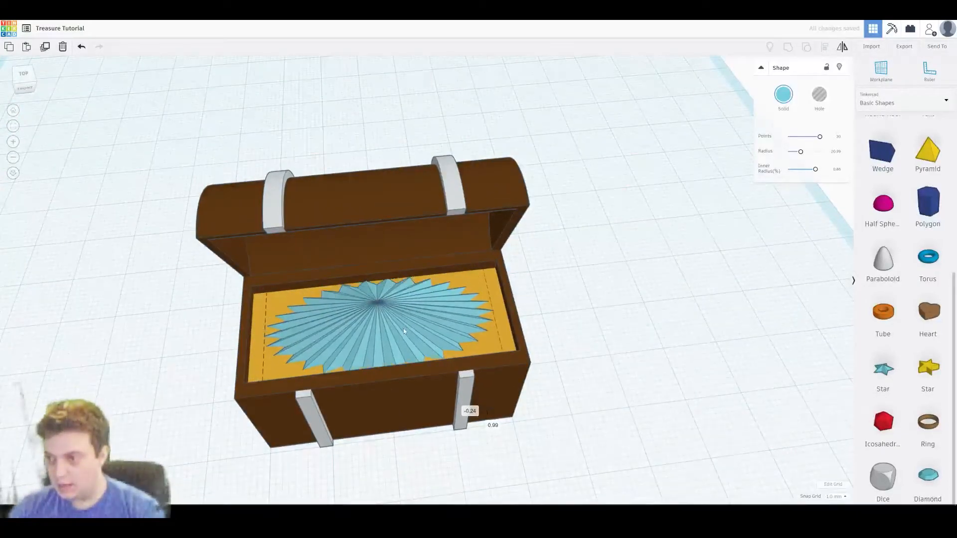
{"action": "left_click_drag", "start_coordinate": [376, 295], "coordinate": [377, 298]}
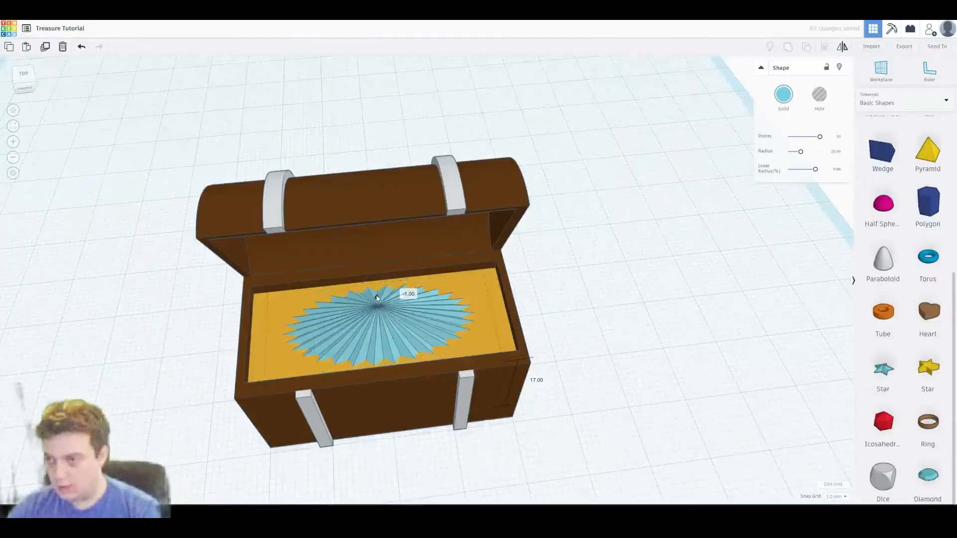
{"action": "right_click_drag", "start_coordinate": [377, 304], "coordinate": [431, 259]}
{"action": "left_click", "coordinate": [448, 239]}
{"action": "left_click_drag", "start_coordinate": [448, 239], "coordinate": [448, 255]}
{"action": "left_click", "coordinate": [673, 165]}
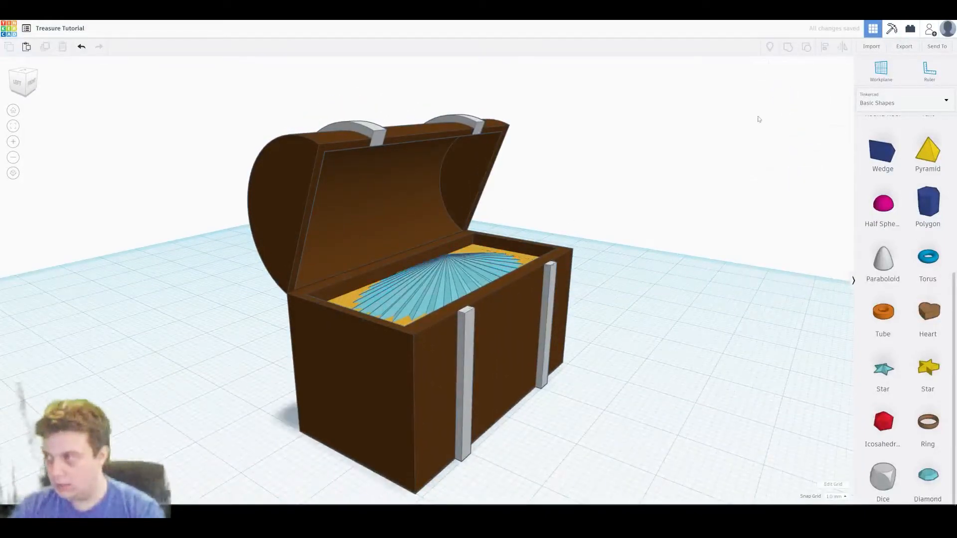
Step: Recolour the star mound to the same golden yellow as the box filling the chest
{"action": "left_click", "coordinate": [447, 279]}
{"action": "left_click", "coordinate": [787, 94]}
{"action": "left_click", "coordinate": [788, 175]}
{"action": "left_click", "coordinate": [641, 196]}
{"action": "right_click_drag", "start_coordinate": [641, 197], "coordinate": [354, 343]}
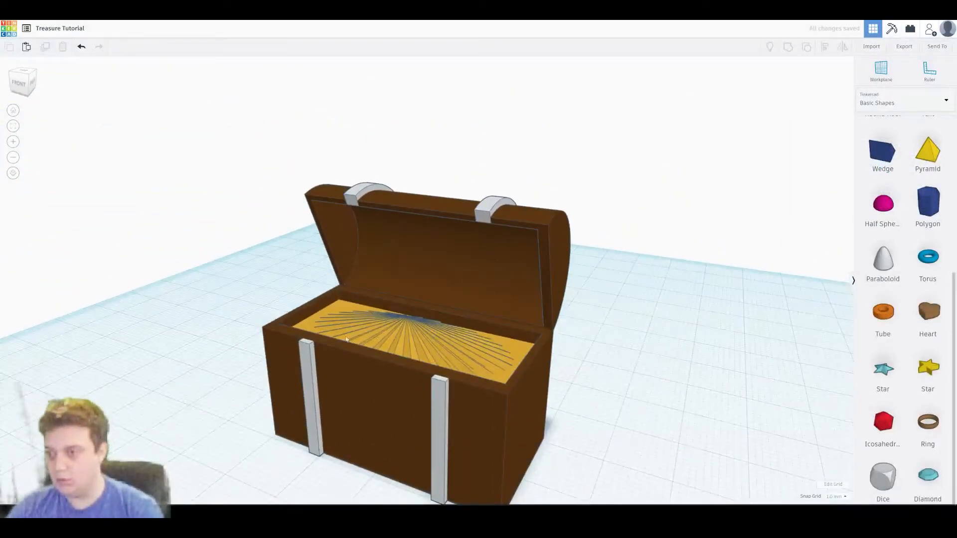
{"action": "right_click_drag", "start_coordinate": [521, 237], "coordinate": [647, 208]}
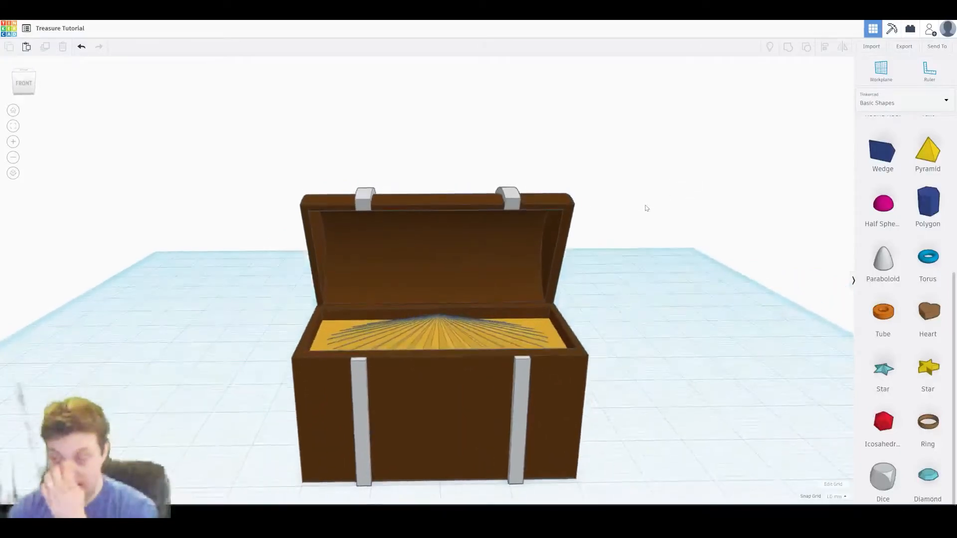
{"action": "right_click_drag", "start_coordinate": [647, 242], "coordinate": [531, 322]}
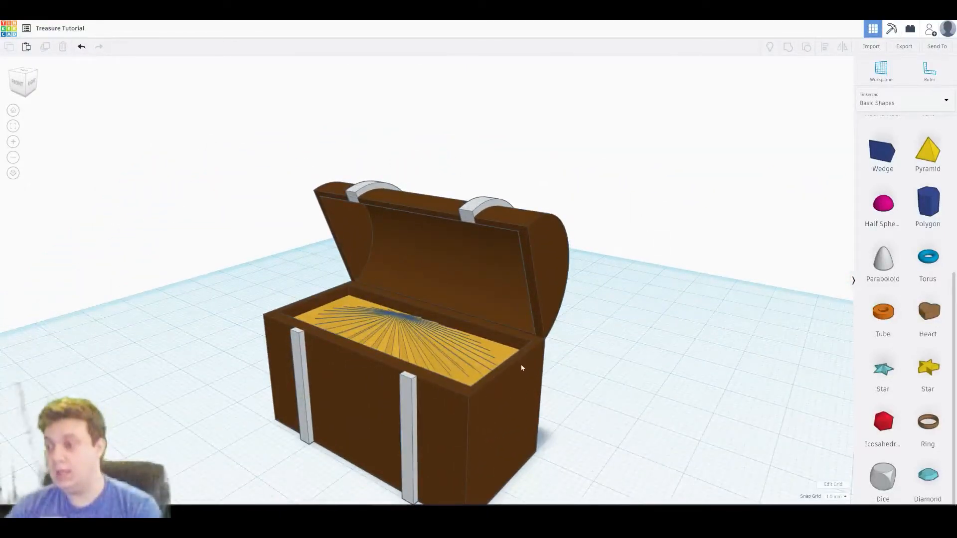
Step: Group all parts of the treasure chest and move the grouped chest aside to free space on the workplane
{"action": "right_click_drag", "start_coordinate": [301, 346], "coordinate": [509, 321]}
{"action": "left_click_drag", "start_coordinate": [620, 179], "coordinate": [229, 442]}
{"action": "left_click", "coordinate": [791, 49]}
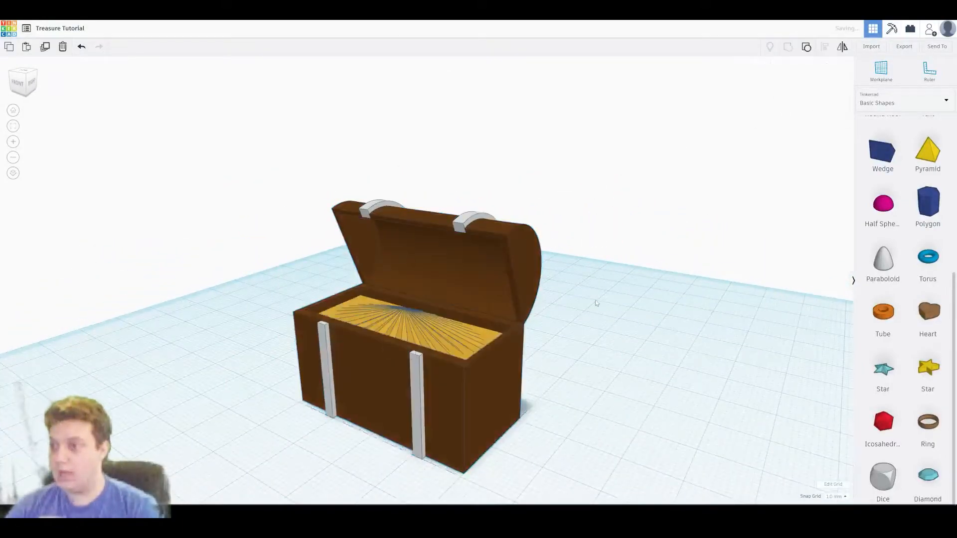
{"action": "left_click_drag", "start_coordinate": [458, 350], "coordinate": [648, 385]}
{"action": "left_click", "coordinate": [627, 335]}
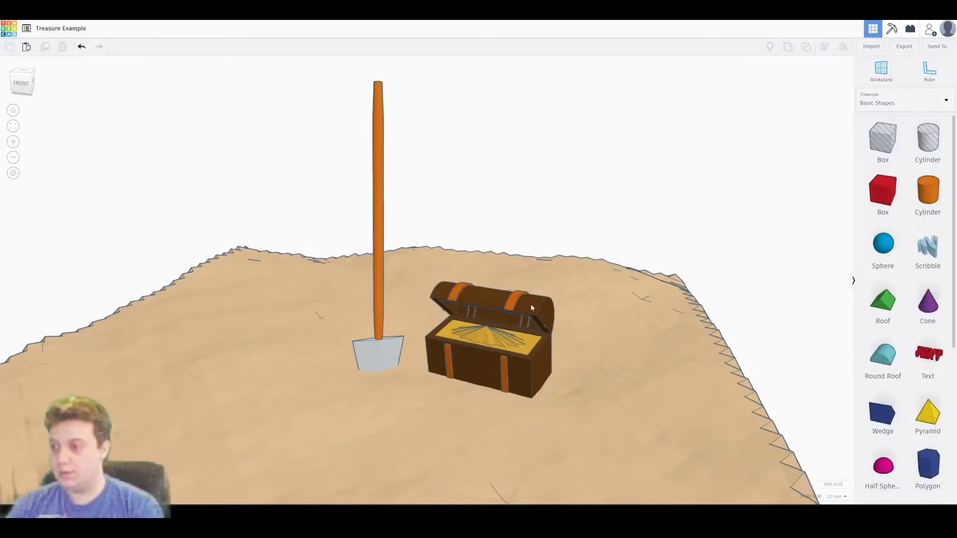
Step: Examine the shovel standing beside the chest in the Treasure Example design
{"action": "scroll", "coordinate": [394, 405], "scroll_direction": "up", "scroll_amount": 3}
{"action": "right_click_drag", "start_coordinate": [394, 407], "coordinate": [488, 371]}
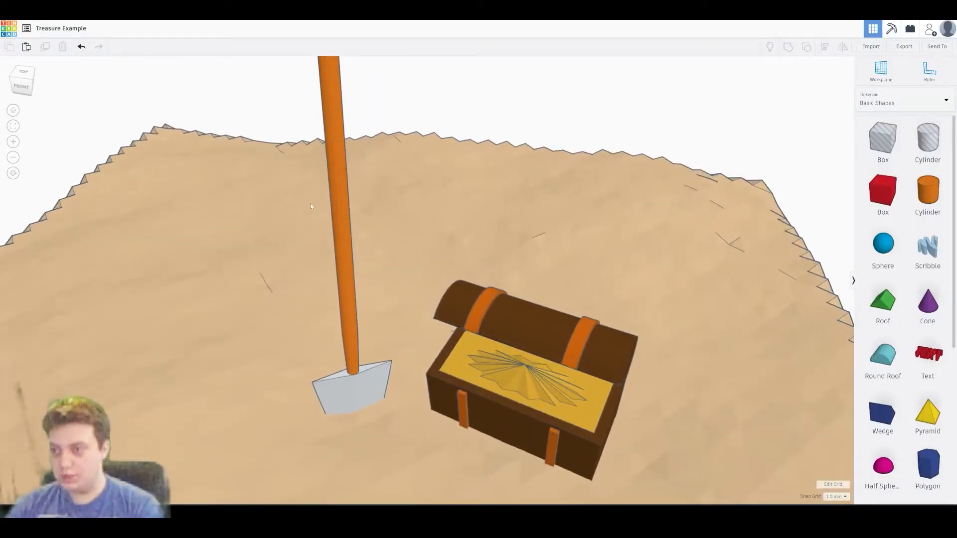
{"action": "right_click_drag", "start_coordinate": [383, 459], "coordinate": [339, 198]}
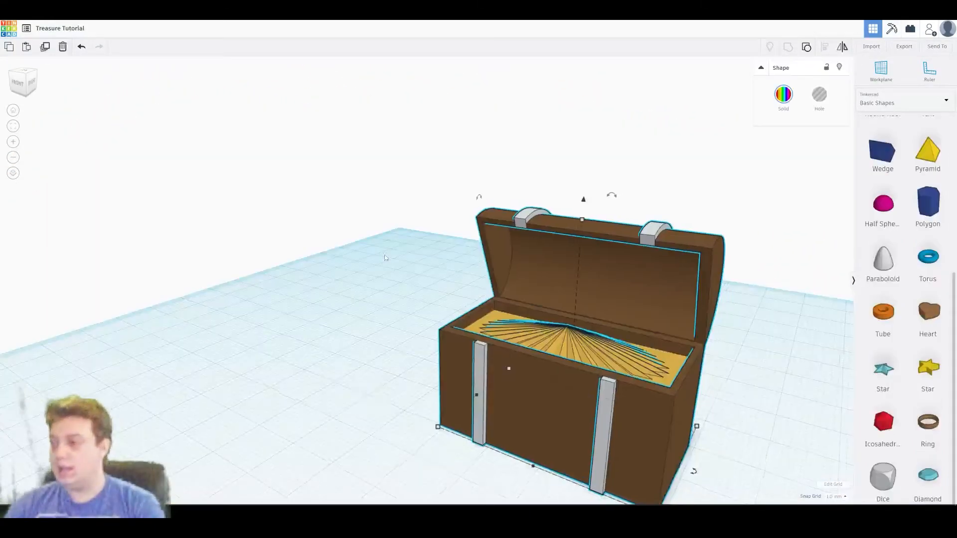
Step: Place a paraboloid on the workplane in front of the empty area beside the chest
{"action": "scroll", "coordinate": [806, 289], "scroll_direction": "down", "scroll_amount": 2}
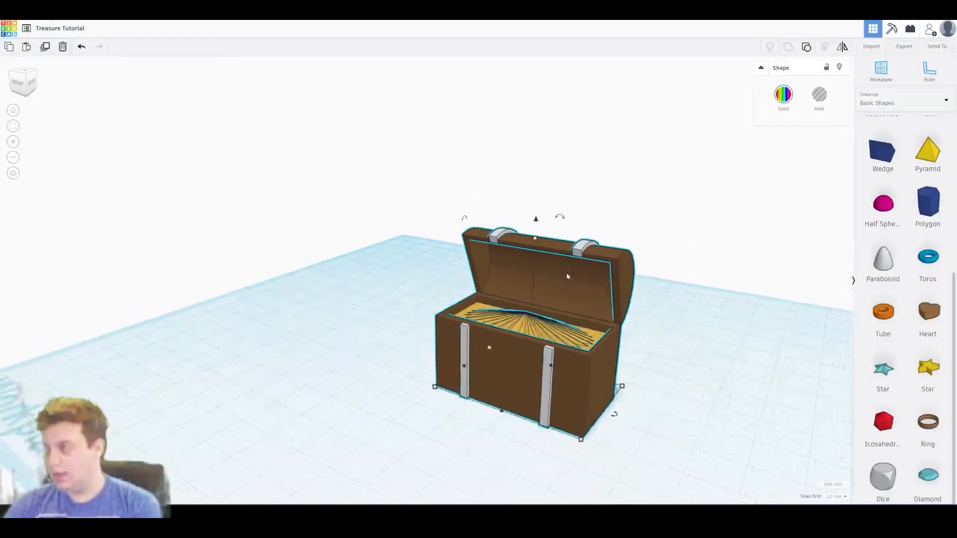
{"action": "middle_click_drag", "start_coordinate": [568, 373], "coordinate": [533, 298]}
{"action": "left_click", "coordinate": [365, 246]}
{"action": "right_click_drag", "start_coordinate": [365, 245], "coordinate": [429, 281]}
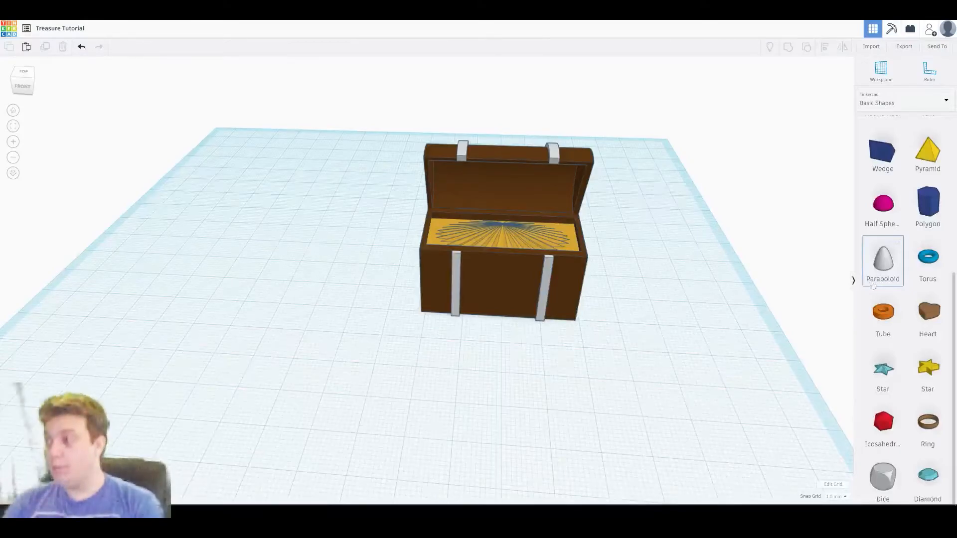
{"action": "left_click_drag", "start_coordinate": [694, 247], "coordinate": [221, 278]}
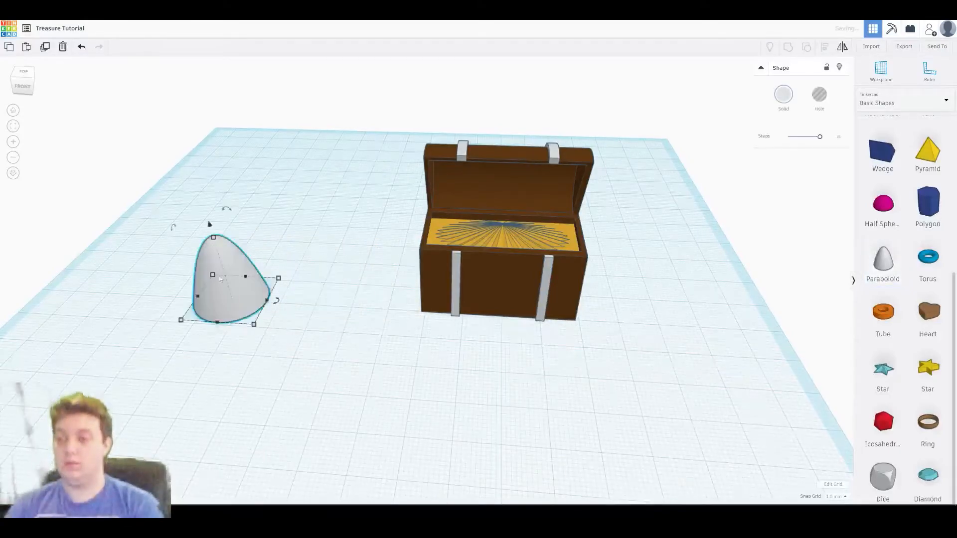
{"action": "middle_click_drag", "start_coordinate": [661, 147], "coordinate": [737, 153]}
{"action": "scroll", "coordinate": [738, 153], "scroll_direction": "up", "scroll_amount": 4}
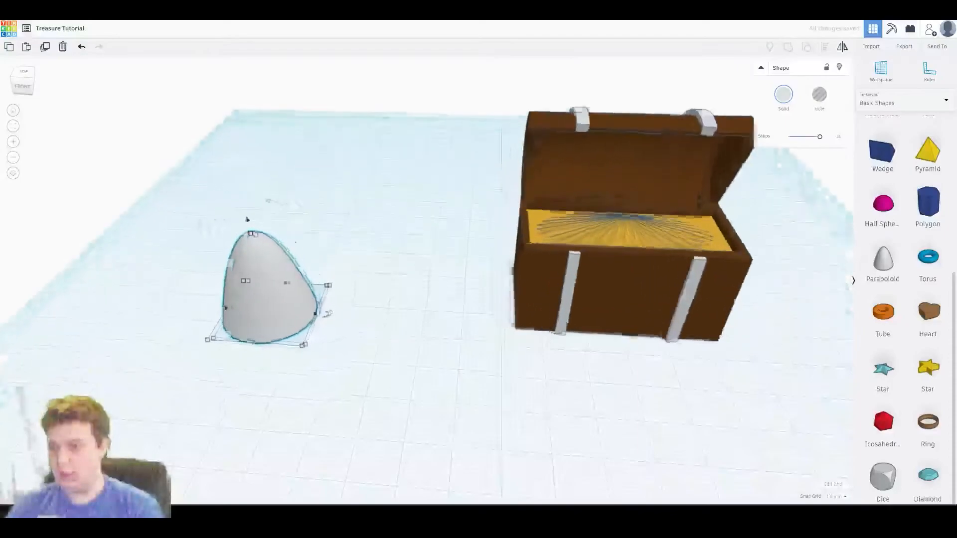
{"action": "left_click_drag", "start_coordinate": [270, 226], "coordinate": [375, 245]}
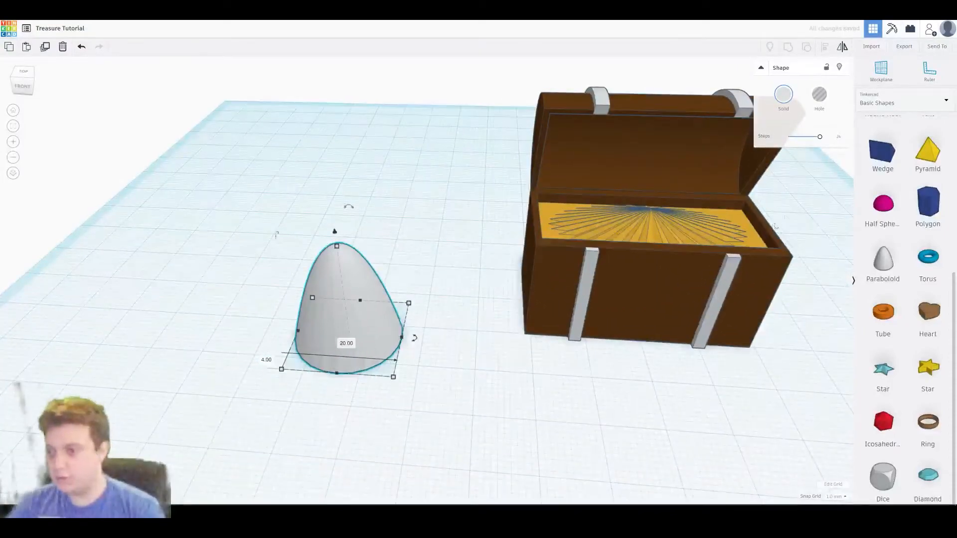
Step: Reduce the paraboloid's steps to the minimum and flatten its depth into a thin shovel blade
{"action": "left_click", "coordinate": [820, 138]}
{"action": "left_click_drag", "start_coordinate": [820, 139], "coordinate": [790, 139]}
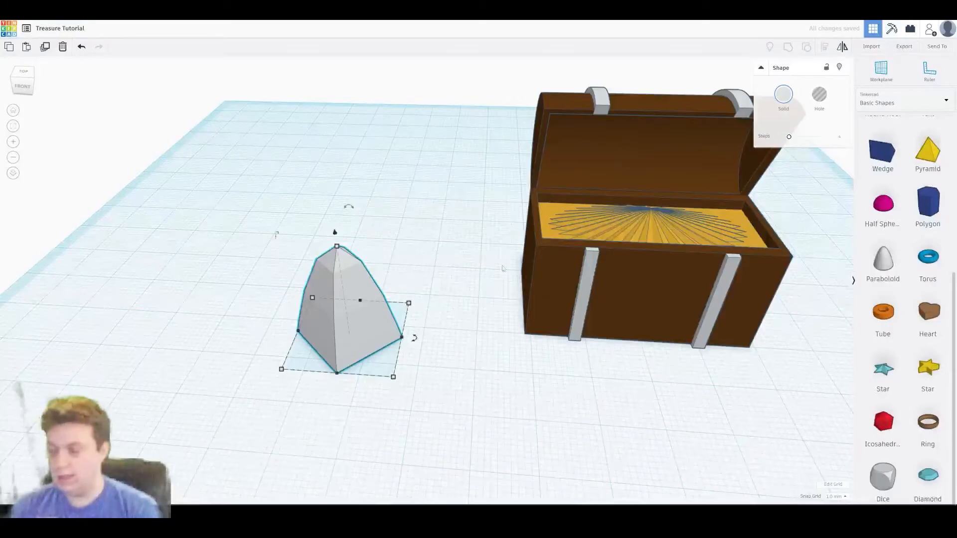
{"action": "left_click_drag", "start_coordinate": [334, 376], "coordinate": [366, 314]}
{"action": "right_click_drag", "start_coordinate": [367, 314], "coordinate": [285, 272]}
{"action": "left_click", "coordinate": [259, 277]}
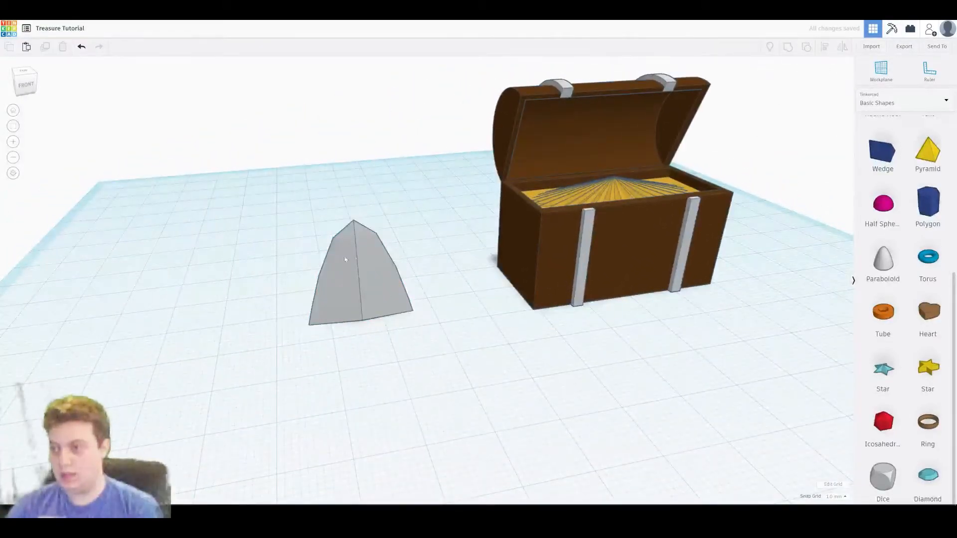
Step: Turn the shovel blade upside down so that its tip points downward
{"action": "left_click", "coordinate": [384, 310]}
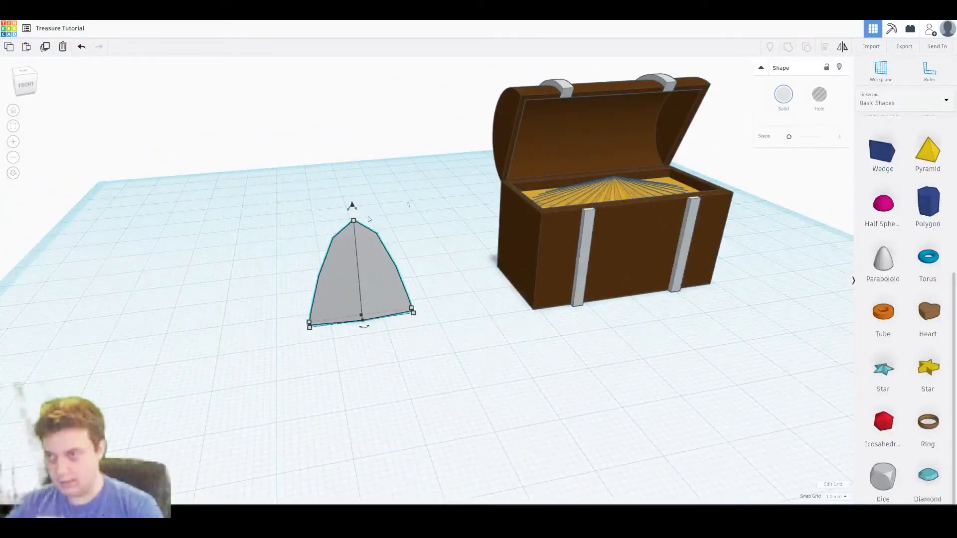
{"action": "left_click_drag", "start_coordinate": [357, 210], "coordinate": [345, 351]}
{"action": "left_click", "coordinate": [435, 133]}
{"action": "right_click_drag", "start_coordinate": [435, 134], "coordinate": [698, 160]}
Step: Place a cylinder at the shovel blade, shrink it to a thin rod and centre it on the blade
{"action": "scroll", "coordinate": [929, 257], "scroll_direction": "up", "scroll_amount": 4}
{"action": "scroll", "coordinate": [945, 274], "scroll_direction": "up", "scroll_amount": 2}
{"action": "left_click_drag", "start_coordinate": [927, 192], "coordinate": [382, 337]}
{"action": "right_click_drag", "start_coordinate": [382, 336], "coordinate": [377, 418]}
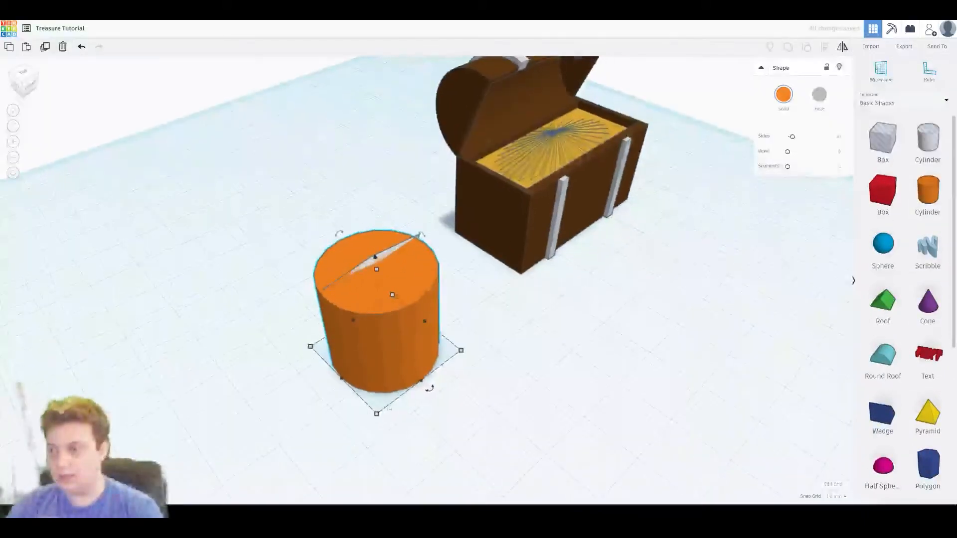
{"action": "left_click_drag", "start_coordinate": [377, 417], "coordinate": [383, 306]}
{"action": "right_click_drag", "start_coordinate": [383, 307], "coordinate": [441, 302]}
{"action": "left_click_drag", "start_coordinate": [405, 310], "coordinate": [429, 337]}
Step: Raise the thin cylinder onto the blade's upper edge and stretch it to 78 mm tall as the shovel handle
{"action": "right_click_drag", "start_coordinate": [429, 338], "coordinate": [386, 319]}
{"action": "left_click_drag", "start_coordinate": [380, 308], "coordinate": [393, 59]}
{"action": "scroll", "coordinate": [371, 72], "scroll_direction": "down", "scroll_amount": 3}
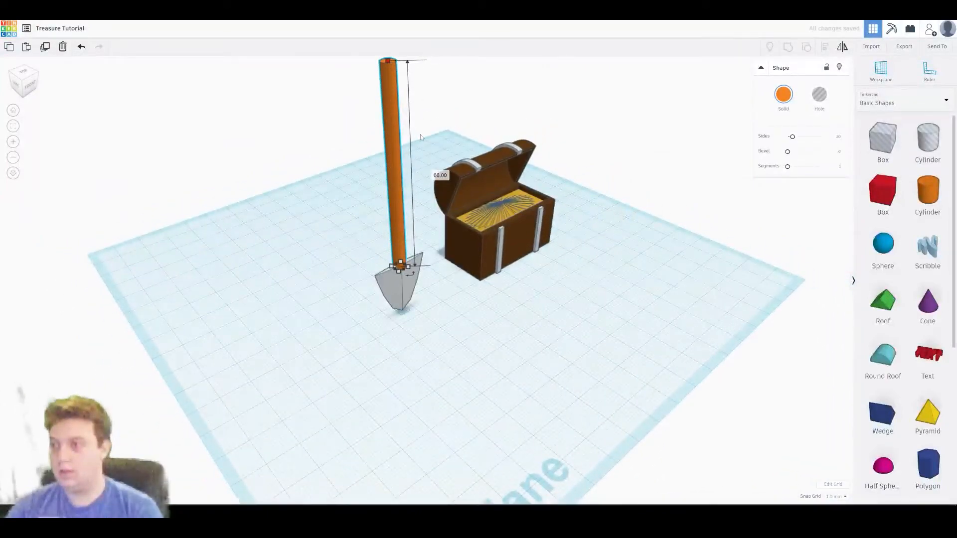
{"action": "right_click_drag", "start_coordinate": [436, 117], "coordinate": [453, 151]}
{"action": "left_click_drag", "start_coordinate": [404, 203], "coordinate": [408, 180]}
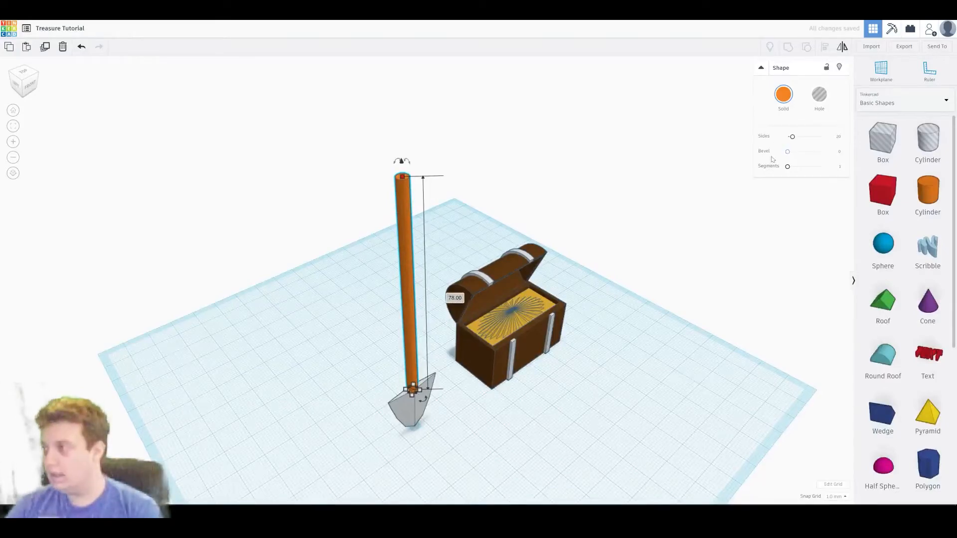
Step: Round the ends of the shovel handle by setting its bevel to the maximum and increasing its segments
{"action": "left_click_drag", "start_coordinate": [787, 153], "coordinate": [802, 169]}
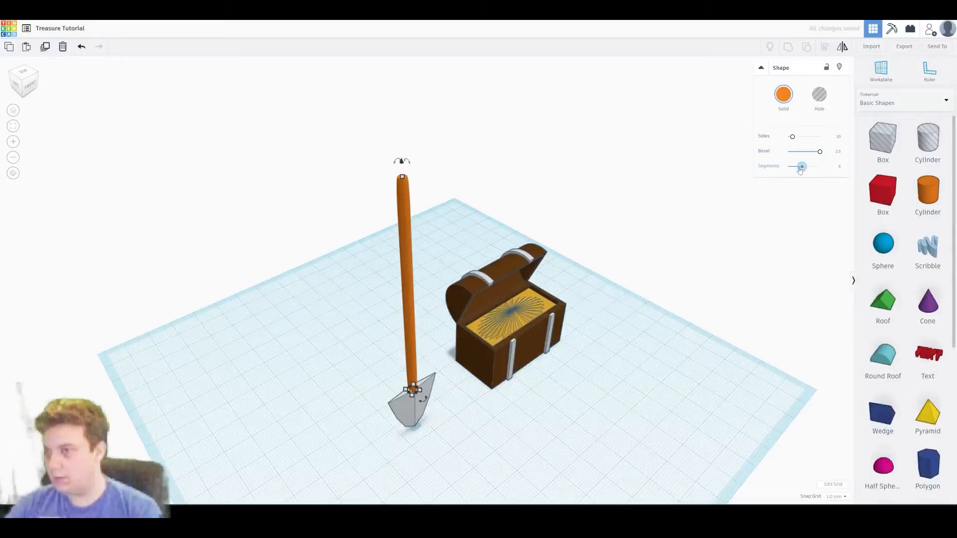
{"action": "right_click_drag", "start_coordinate": [495, 264], "coordinate": [455, 229]}
{"action": "scroll", "coordinate": [428, 279], "scroll_direction": "up", "scroll_amount": 3}
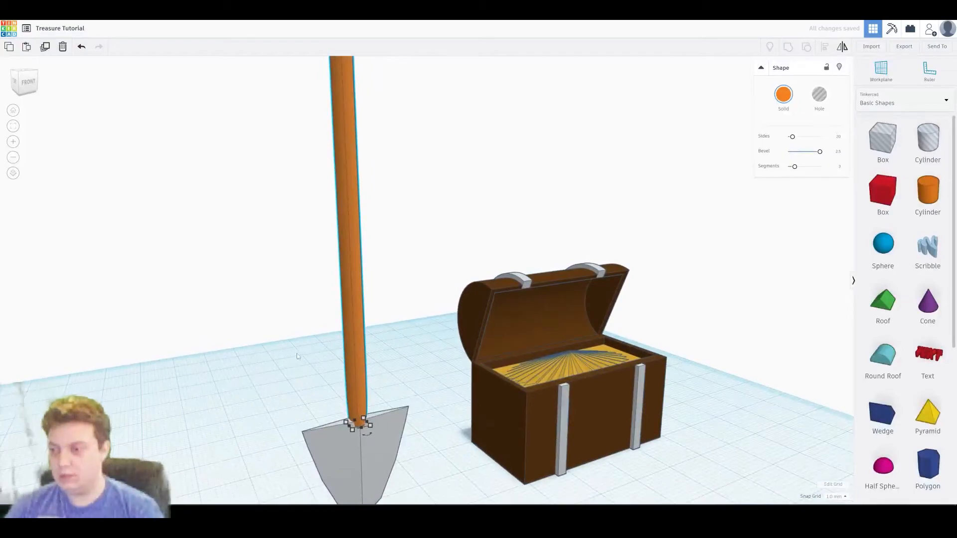
Step: Thin the shovel handle evenly around its centre to a 2 by 2 mm cross-section
{"action": "scroll", "coordinate": [401, 423], "scroll_direction": "up", "scroll_amount": 3}
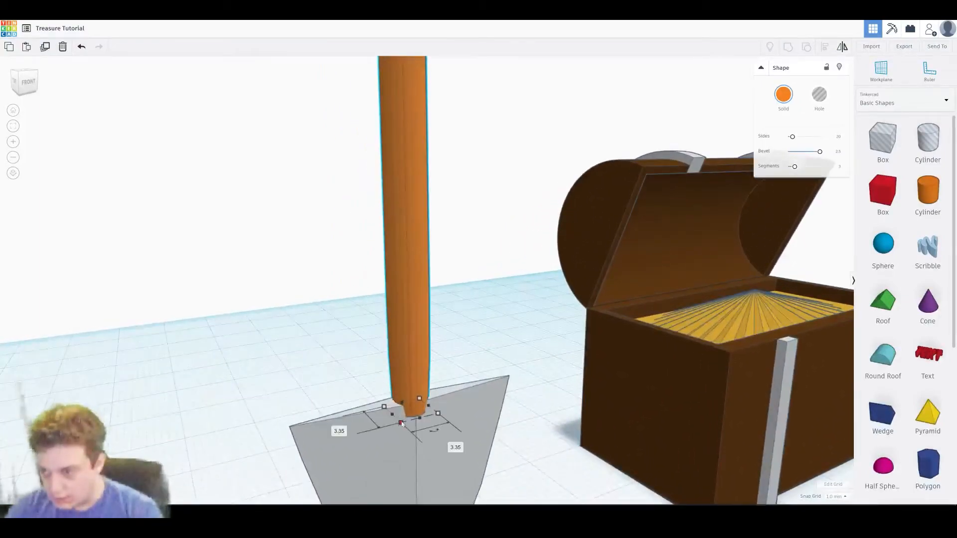
{"action": "left_click_drag", "start_coordinate": [402, 423], "coordinate": [410, 415]}
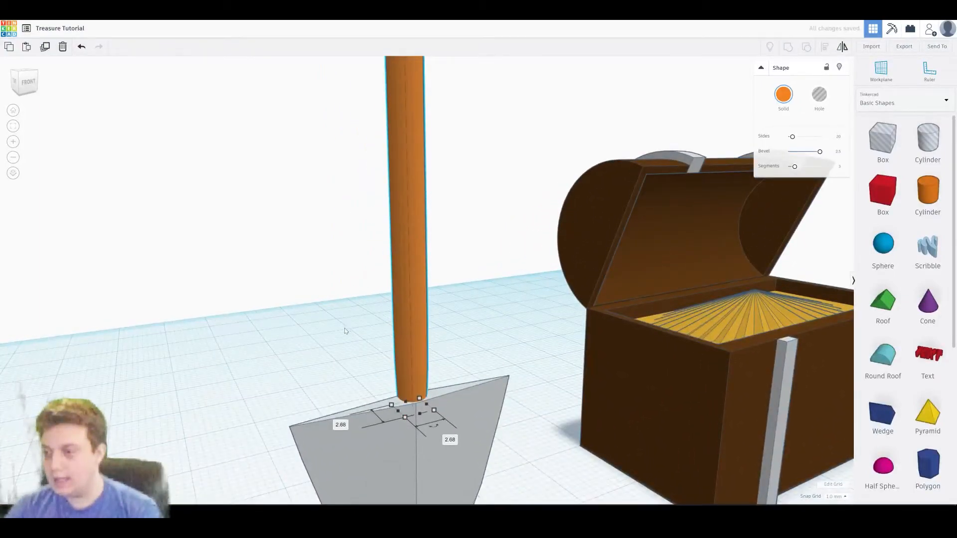
{"action": "key", "text": "ctrl+z"}
{"action": "left_click_drag", "start_coordinate": [401, 423], "coordinate": [402, 419]}
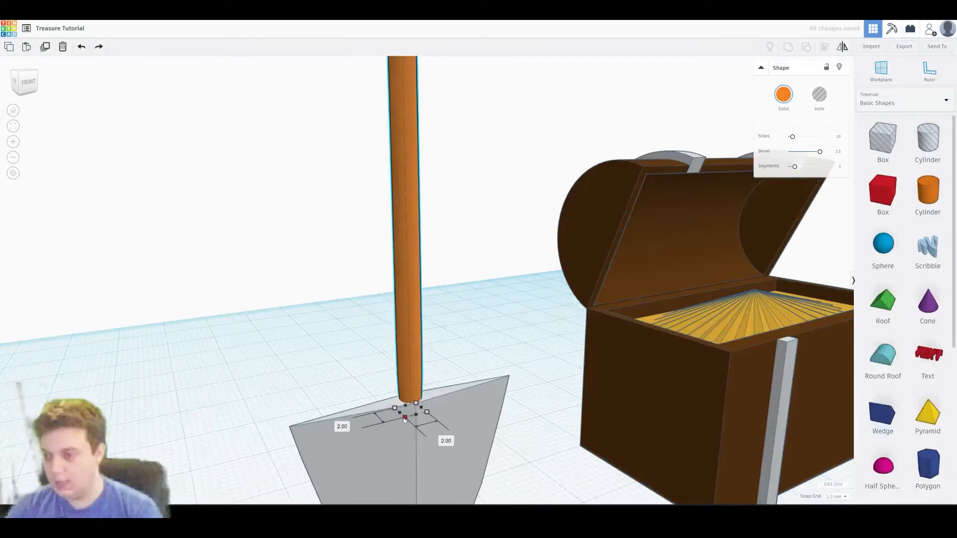
{"action": "left_click", "coordinate": [321, 336]}
Step: Narrow the shovel blade symmetrically about its centre, keeping its height and its upper edge in place
{"action": "right_click_drag", "start_coordinate": [321, 336], "coordinate": [346, 266]}
{"action": "scroll", "coordinate": [346, 265], "scroll_direction": "down", "scroll_amount": 3}
{"action": "left_click", "coordinate": [339, 375]}
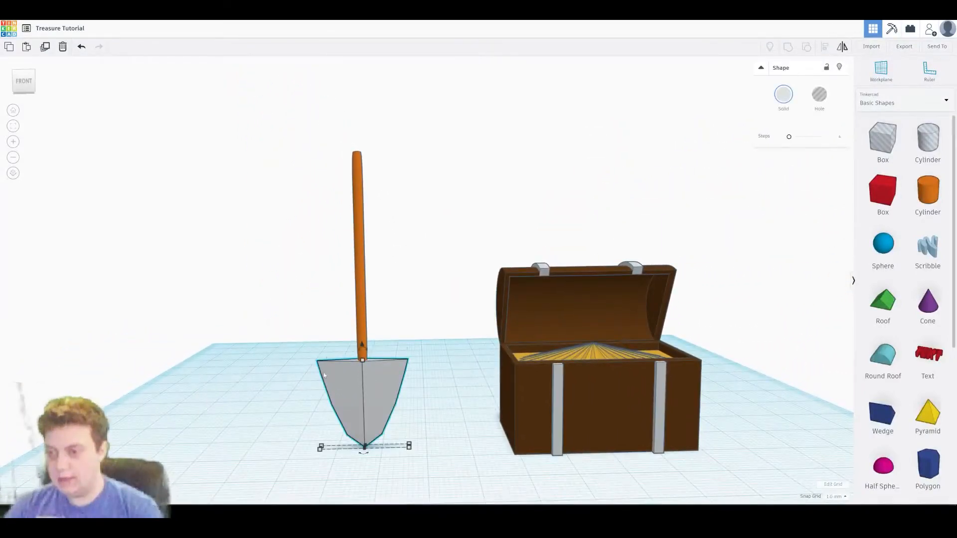
{"action": "right_click_drag", "start_coordinate": [324, 372], "coordinate": [393, 441]}
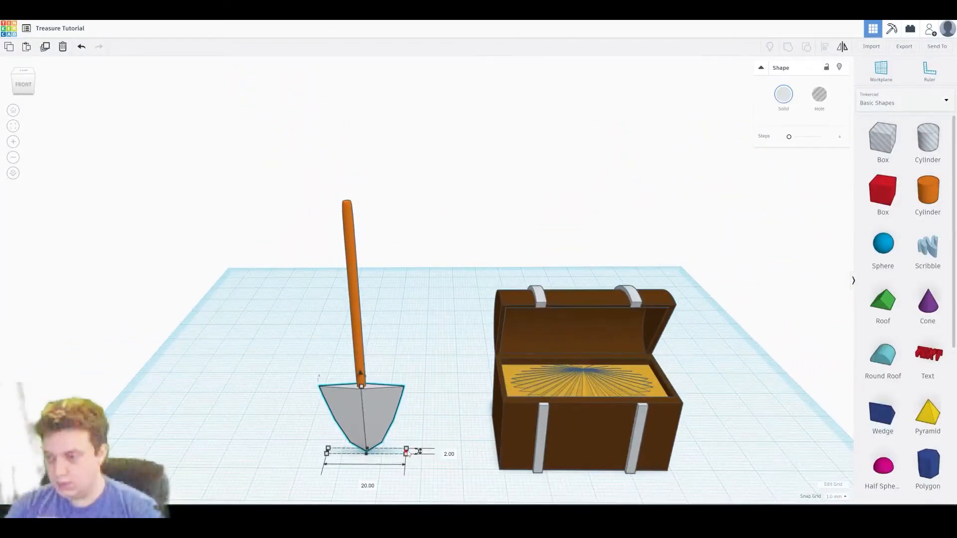
{"action": "left_click_drag", "start_coordinate": [408, 453], "coordinate": [397, 452], "text": "alt"}
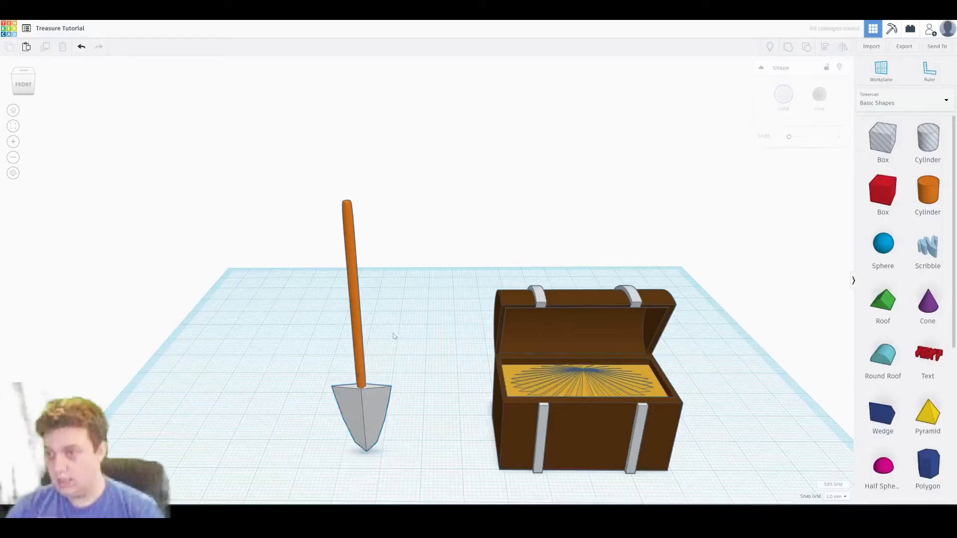
Step: Stretch the shovel handle upward so that it is clearly longer above the blade
{"action": "left_click", "coordinate": [348, 207]}
{"action": "left_click_drag", "start_coordinate": [347, 206], "coordinate": [338, 122]}
{"action": "left_click", "coordinate": [480, 182]}
{"action": "right_click_drag", "start_coordinate": [480, 181], "coordinate": [454, 254]}
{"action": "scroll", "coordinate": [454, 254], "scroll_direction": "down", "scroll_amount": 3}
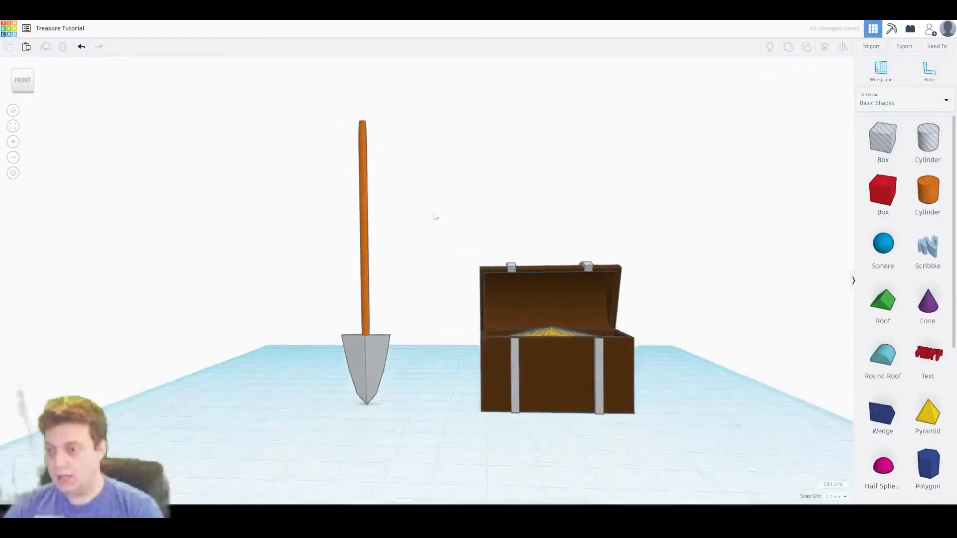
Step: Recolour the shovel handle medium brown and keep the blade light grey
{"action": "left_click", "coordinate": [370, 259]}
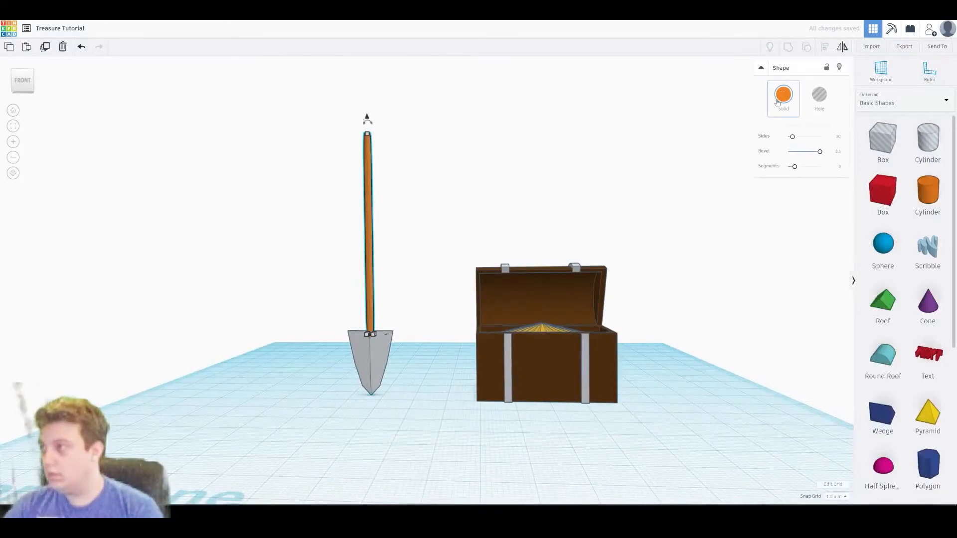
{"action": "left_click", "coordinate": [783, 95]}
{"action": "left_click", "coordinate": [897, 163]}
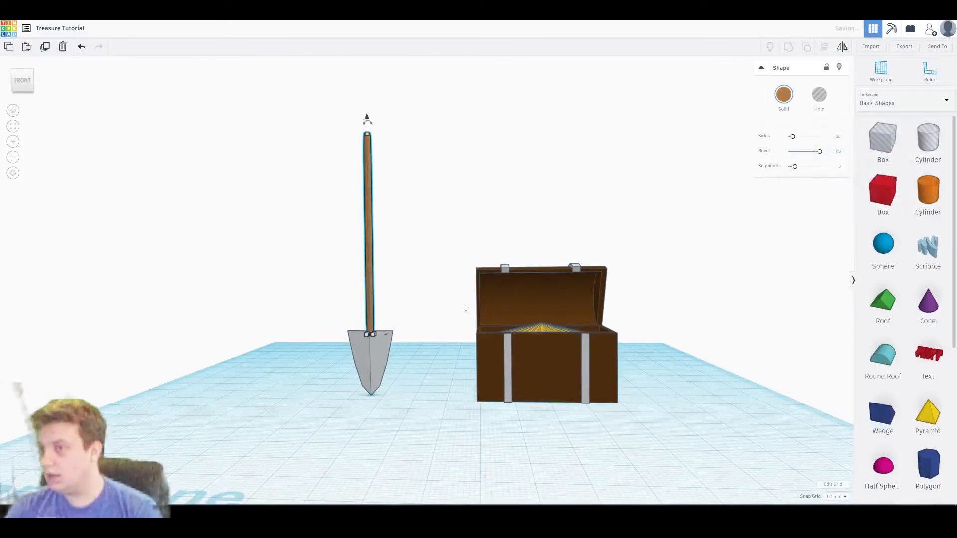
{"action": "left_click", "coordinate": [371, 371]}
{"action": "left_click", "coordinate": [781, 103]}
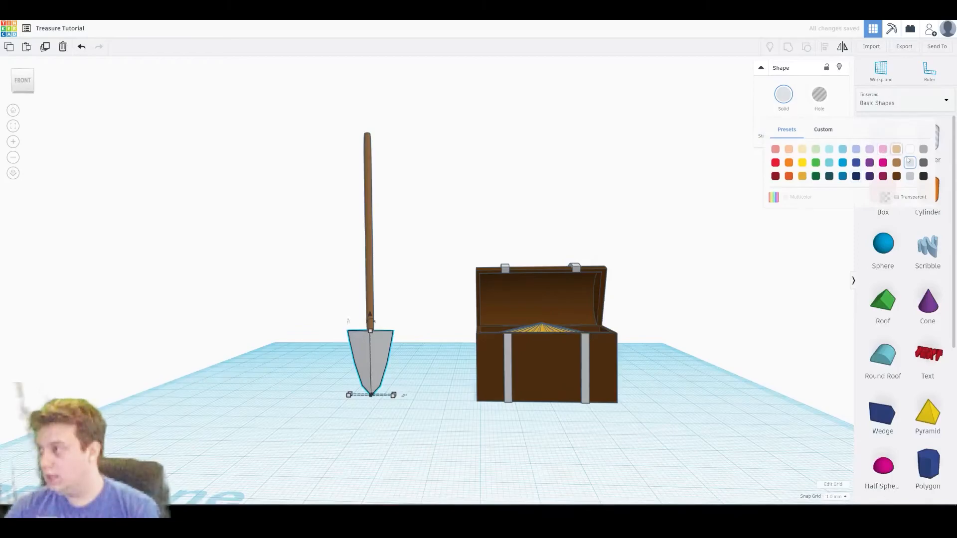
{"action": "left_click", "coordinate": [513, 229]}
{"action": "right_click_drag", "start_coordinate": [513, 229], "coordinate": [486, 258]}
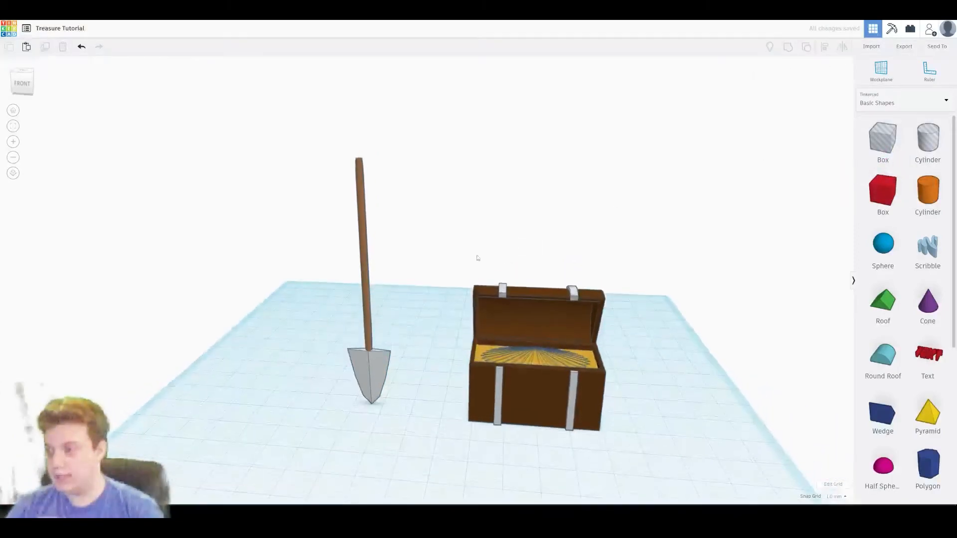
Step: Group the shovel handle and blade into one object and make the group multicolor to keep both colours
{"action": "left_click_drag", "start_coordinate": [320, 243], "coordinate": [407, 411]}
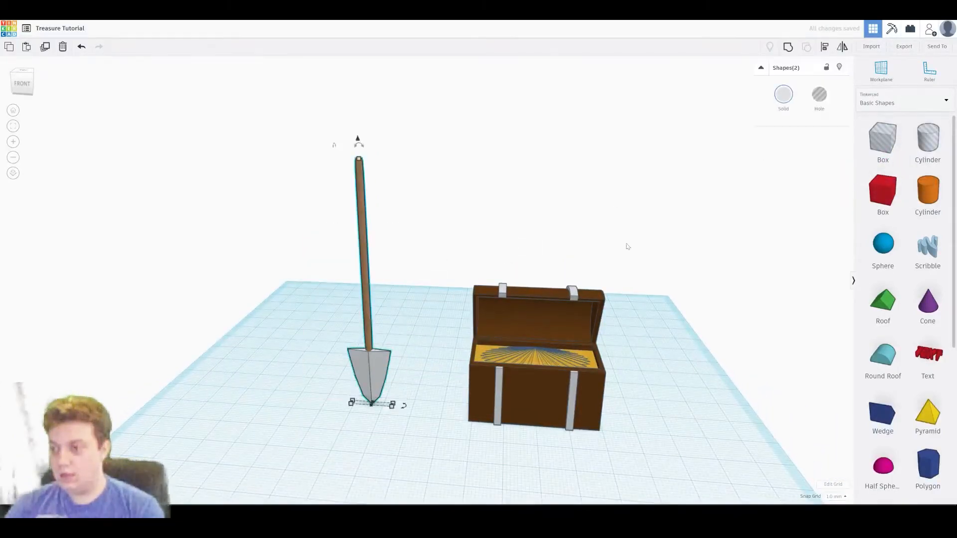
{"action": "left_click", "coordinate": [789, 47]}
{"action": "left_click", "coordinate": [299, 259]}
{"action": "left_click", "coordinate": [380, 362]}
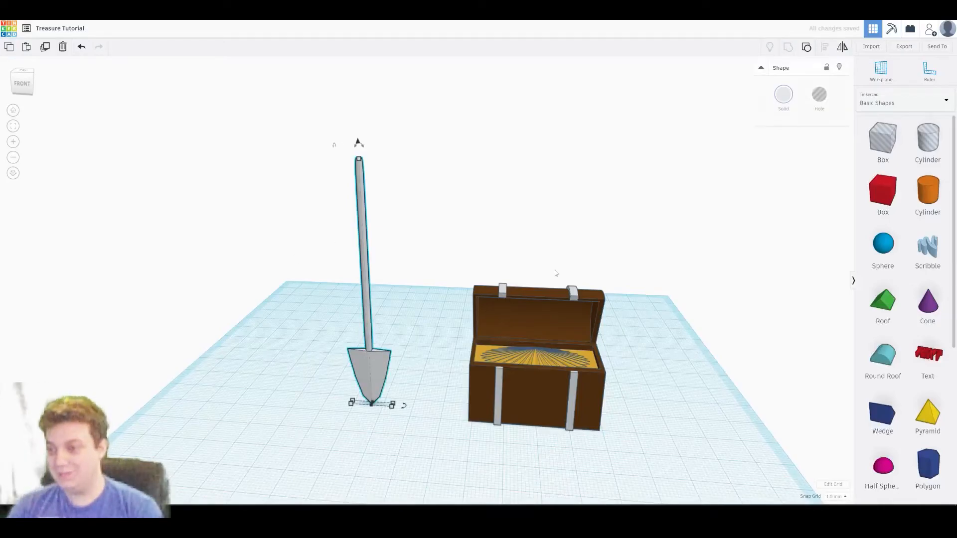
{"action": "left_click", "coordinate": [783, 94]}
{"action": "left_click", "coordinate": [785, 197]}
{"action": "left_click", "coordinate": [343, 276]}
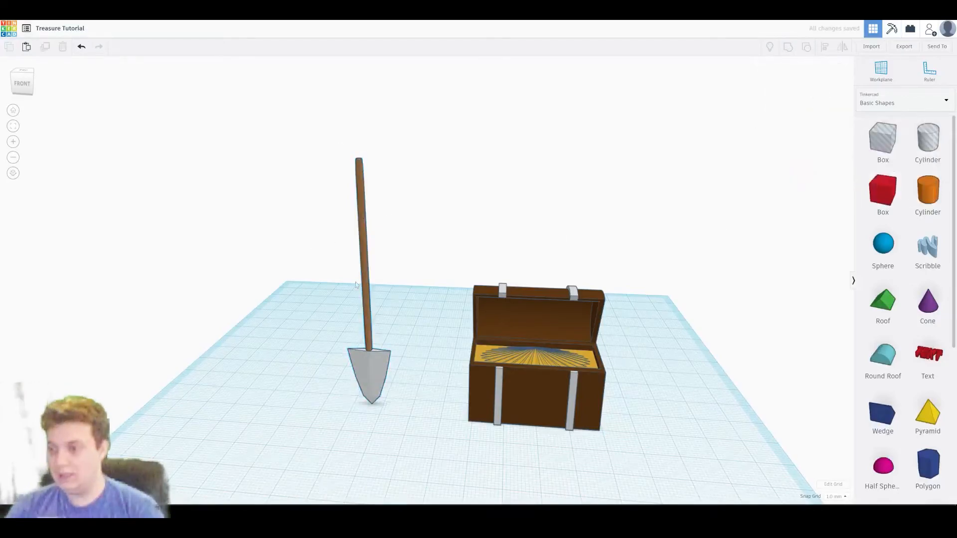
{"action": "left_click", "coordinate": [373, 359]}
{"action": "right_click_drag", "start_coordinate": [373, 359], "coordinate": [436, 217]}
{"action": "left_click", "coordinate": [436, 217]}
{"action": "right_click_drag", "start_coordinate": [365, 305], "coordinate": [459, 366]}
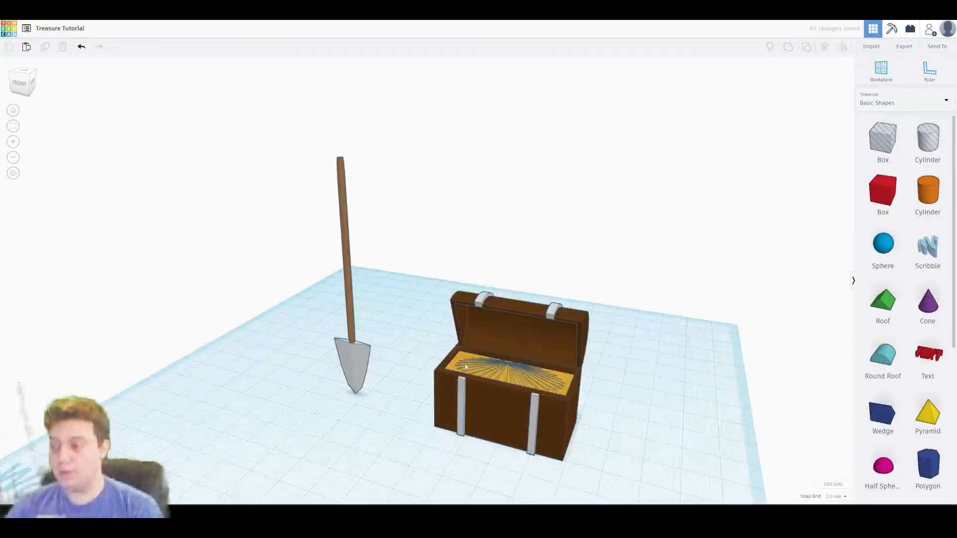
{"action": "scroll", "coordinate": [956, 166], "scroll_direction": "down", "scroll_amount": 5}
{"action": "scroll", "coordinate": [956, 165], "scroll_direction": "up", "scroll_amount": 5}
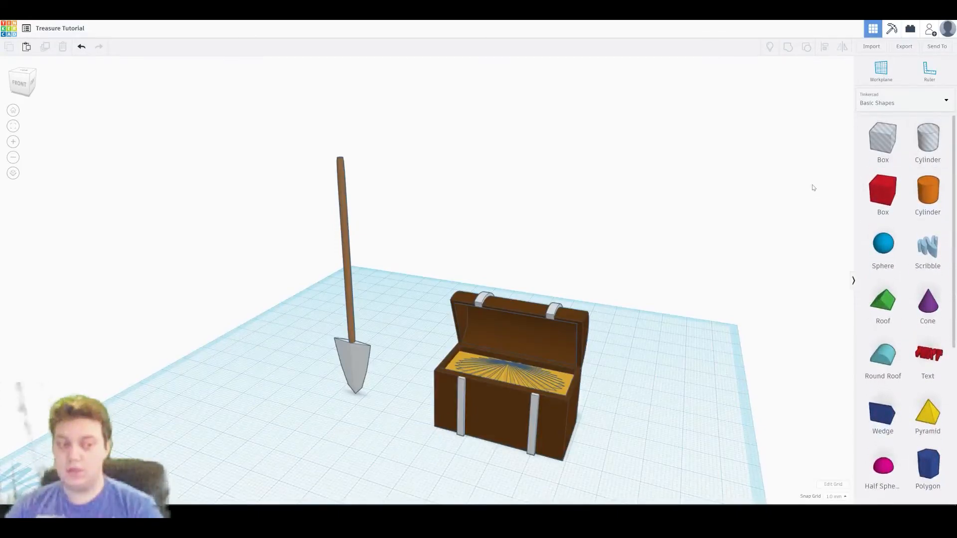
Step: Find the Terrain shape on the last page of the complete shape generator collection and pick it for placing
{"action": "left_click", "coordinate": [901, 103]}
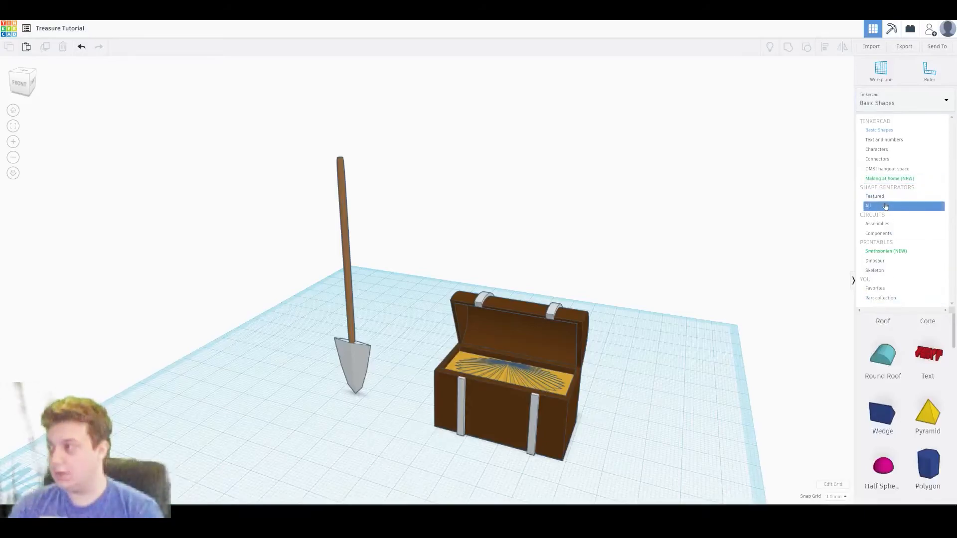
{"action": "left_click", "coordinate": [885, 206]}
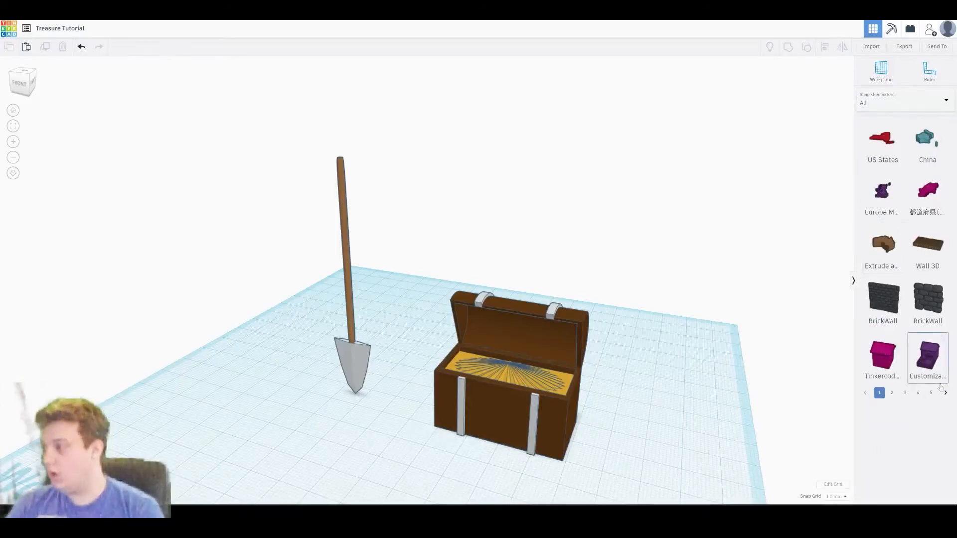
{"action": "left_click", "coordinate": [930, 395]}
{"action": "left_click", "coordinate": [930, 395]}
{"action": "left_click", "coordinate": [930, 395]}
{"action": "left_click", "coordinate": [930, 395]}
{"action": "left_click", "coordinate": [931, 395]}
{"action": "left_click", "coordinate": [932, 395]}
{"action": "left_click", "coordinate": [931, 395]}
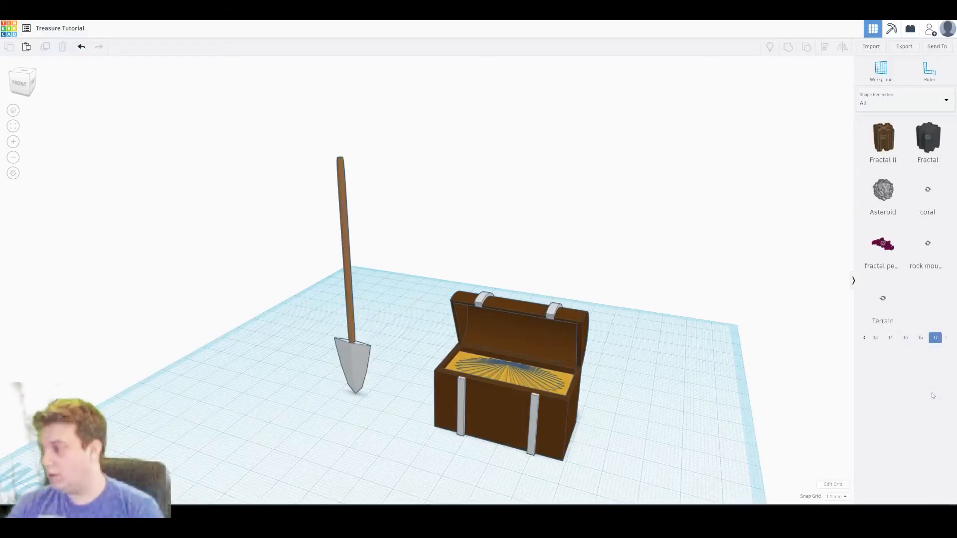
{"action": "left_click", "coordinate": [877, 311]}
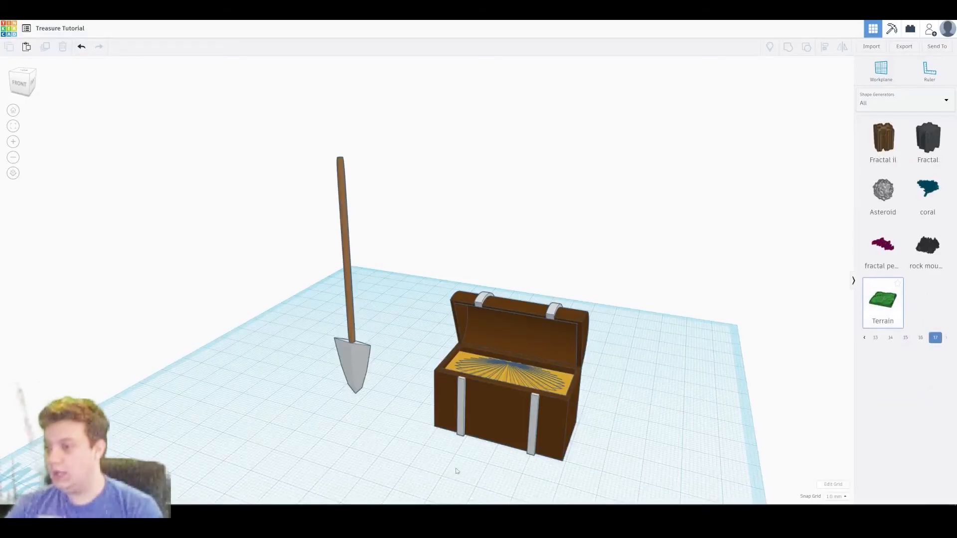
Step: Place the terrain beside the chest and stretch it to about 203 by 193 mm under the shovel and chest
{"action": "left_click", "coordinate": [413, 409]}
{"action": "scroll", "coordinate": [405, 409], "scroll_direction": "down", "scroll_amount": 5}
{"action": "left_click_drag", "start_coordinate": [425, 346], "coordinate": [224, 373]}
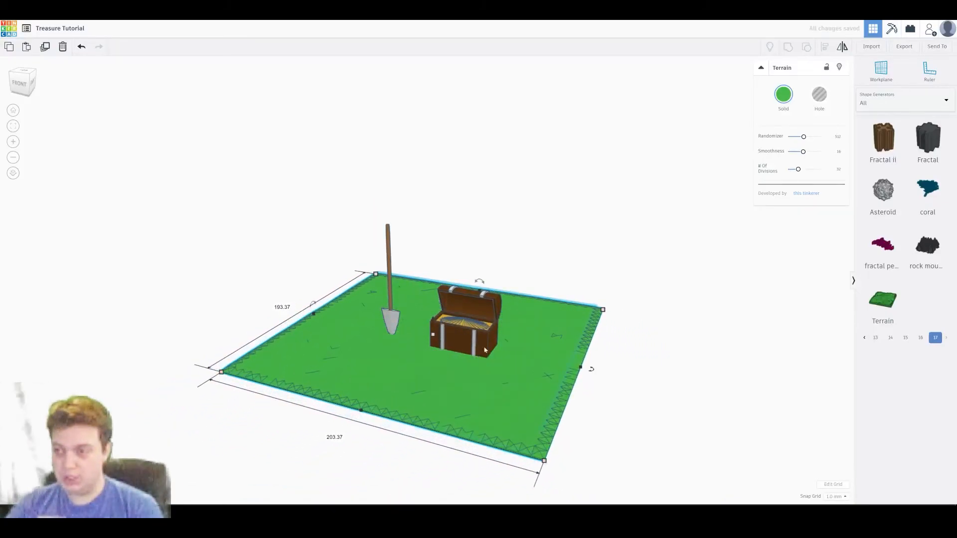
{"action": "scroll", "coordinate": [465, 352], "scroll_direction": "up", "scroll_amount": 5}
{"action": "mouse_move", "coordinate": [480, 391]}
{"action": "right_mouse_down"}
{"action": "mouse_move", "coordinate": [481, 369]}
{"action": "mouse_move", "coordinate": [482, 390]}
{"action": "right_mouse_up"}
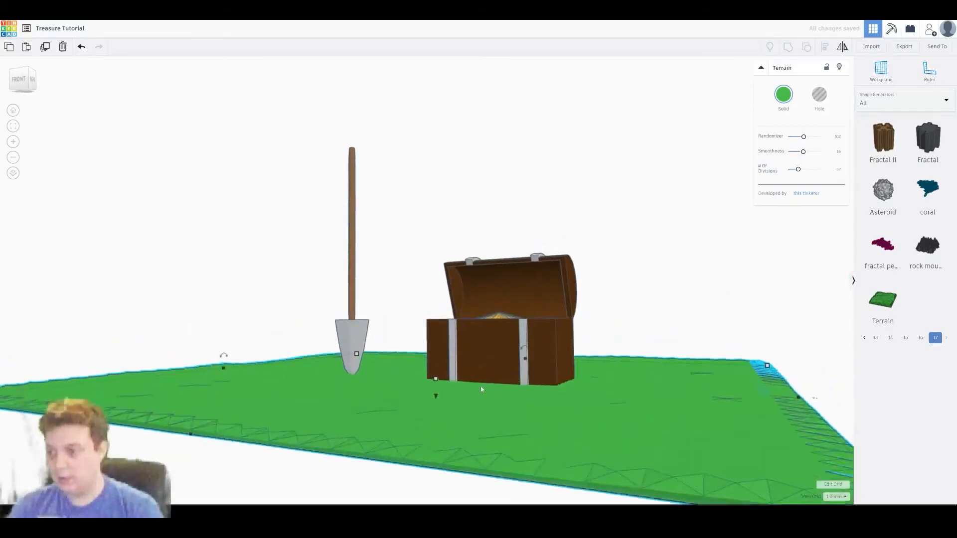
{"action": "left_click_drag", "start_coordinate": [434, 380], "coordinate": [438, 380]}
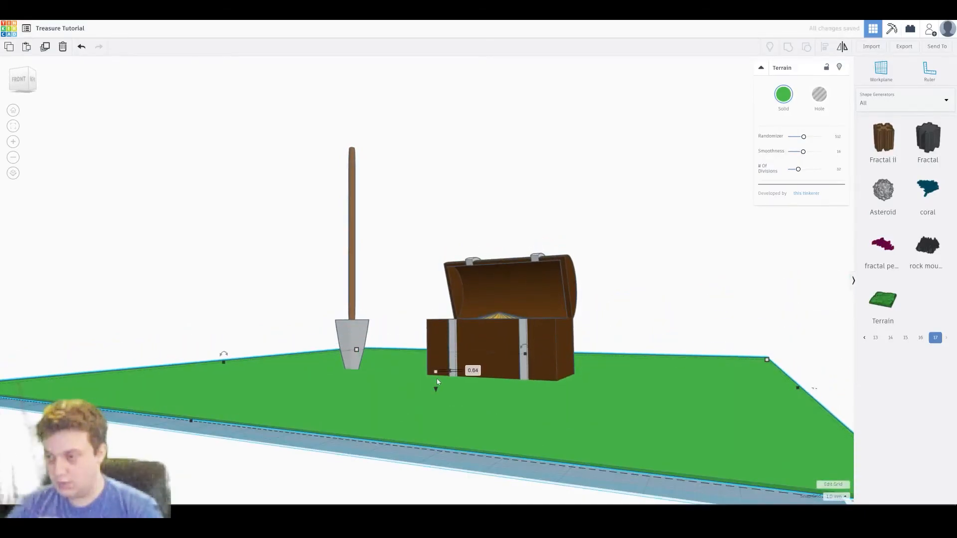
{"action": "key", "text": "ctrl+z"}
Step: Raise the terrain's height so it slightly buries the chest and shovel blade, and recolour it light tan like sand
{"action": "mouse_move", "coordinate": [434, 380]}
{"action": "right_mouse_down"}
{"action": "mouse_move", "coordinate": [439, 398]}
{"action": "mouse_move", "coordinate": [437, 389]}
{"action": "right_mouse_up"}
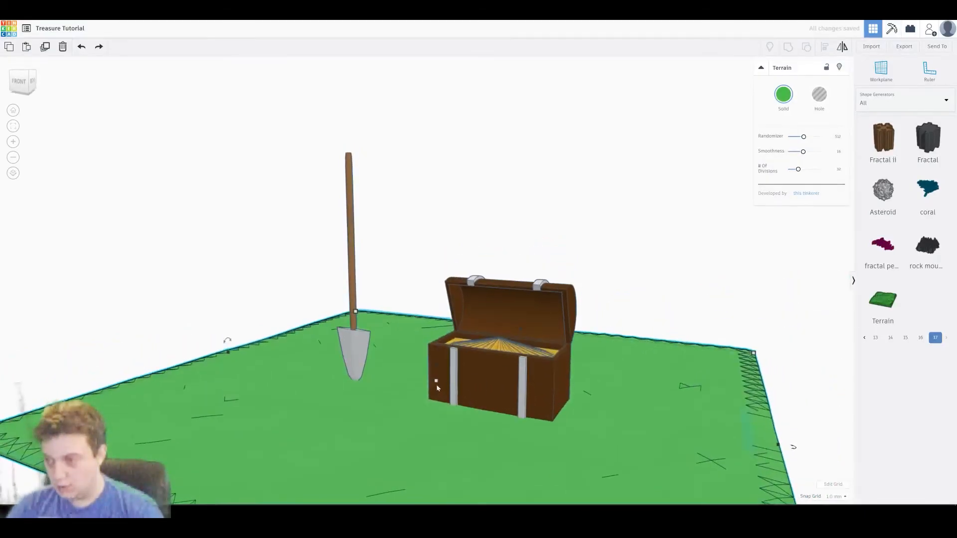
{"action": "left_click_drag", "start_coordinate": [436, 381], "coordinate": [439, 353]}
{"action": "right_click_drag", "start_coordinate": [224, 321], "coordinate": [820, 136]}
{"action": "left_click", "coordinate": [790, 102]}
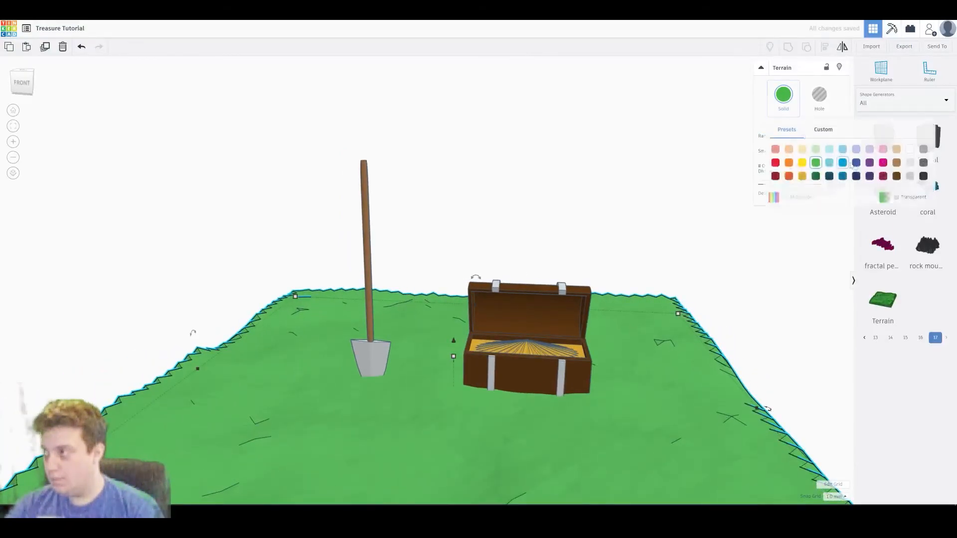
{"action": "left_click", "coordinate": [896, 150]}
Step: Increase the smoothness of the sand terrain slightly
{"action": "right_click_drag", "start_coordinate": [486, 344], "coordinate": [487, 364]}
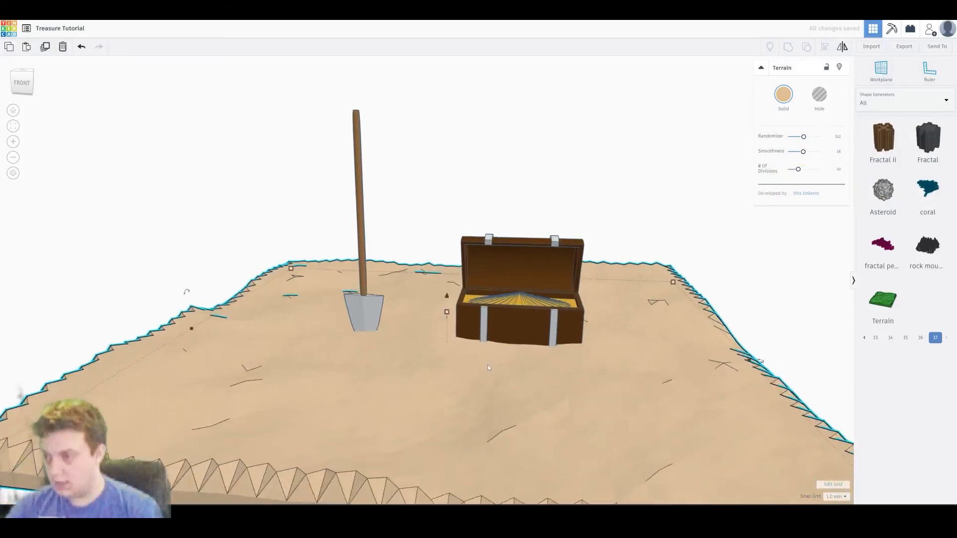
{"action": "scroll", "coordinate": [489, 366], "scroll_direction": "up", "scroll_amount": 2}
{"action": "right_click_drag", "start_coordinate": [535, 388], "coordinate": [820, 178]}
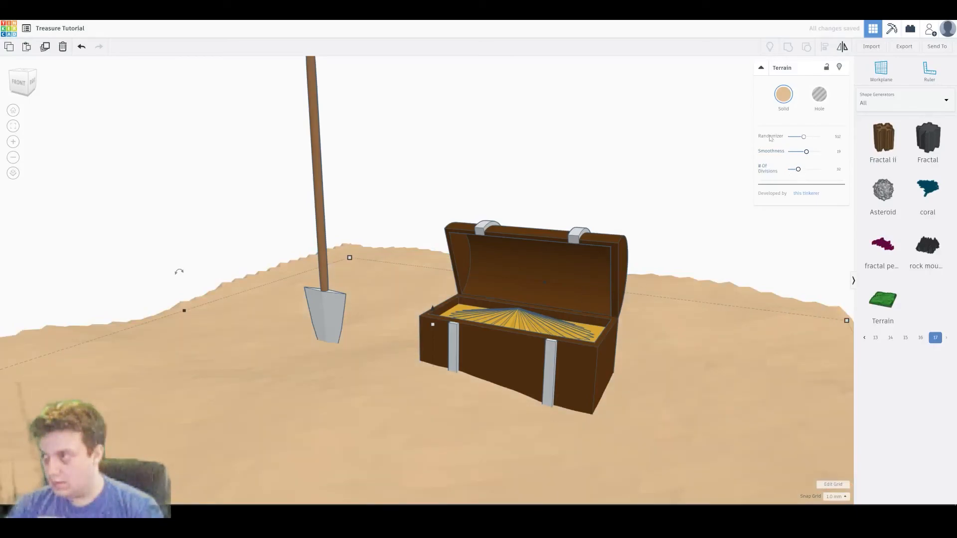
Step: Move the treasure chest farther from the shovel, then tilt and turn it so it sits askew in the sand
{"action": "right_click_drag", "start_coordinate": [616, 314], "coordinate": [612, 286]}
{"action": "left_click_drag", "start_coordinate": [541, 289], "coordinate": [631, 334]}
{"action": "left_click_drag", "start_coordinate": [634, 154], "coordinate": [664, 88]}
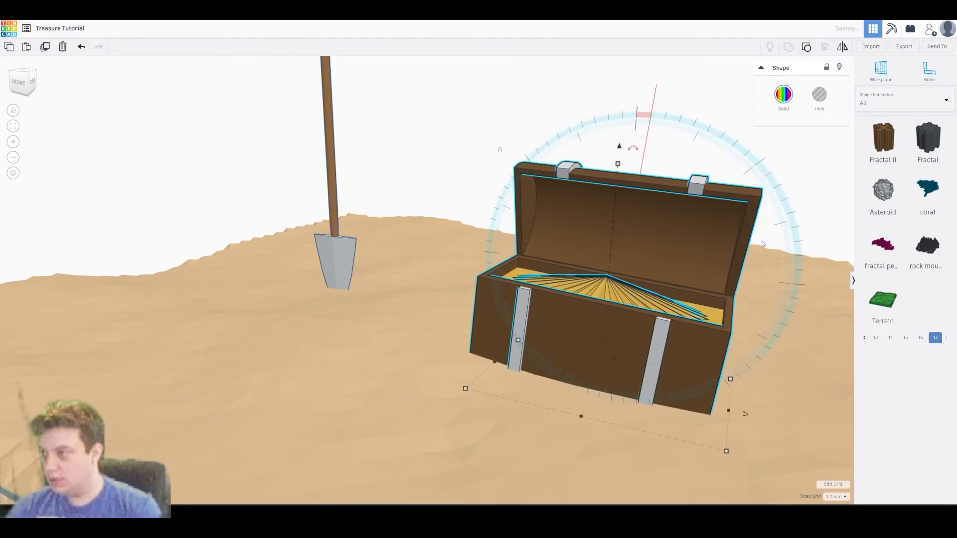
{"action": "left_click_drag", "start_coordinate": [748, 412], "coordinate": [793, 446]}
Step: Tilt and turn the grouped shovel slightly, and move it closer to the treasure chest
{"action": "left_click", "coordinate": [342, 268]}
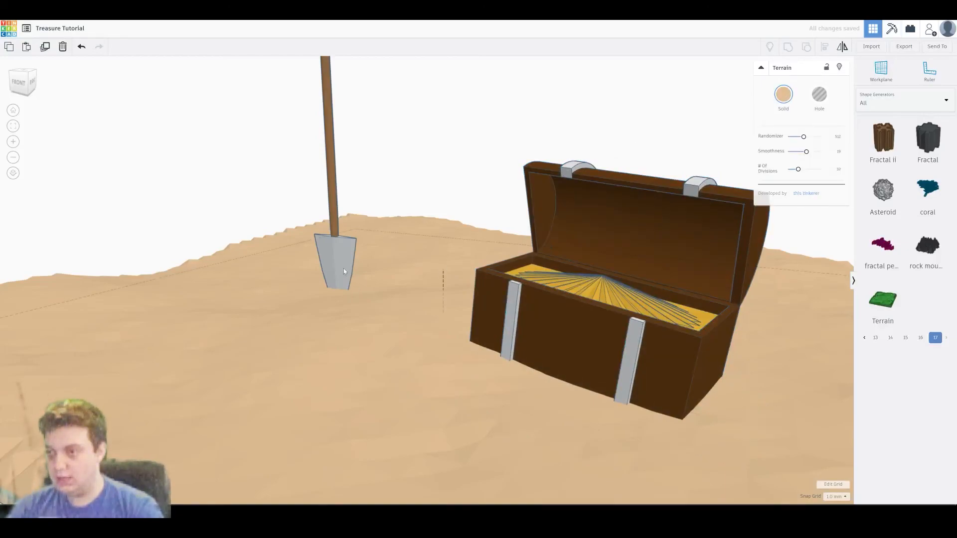
{"action": "key", "text": "f"}
{"action": "mouse_move", "coordinate": [355, 105]}
{"action": "left_mouse_down"}
{"action": "mouse_move", "coordinate": [357, 114]}
{"action": "mouse_move", "coordinate": [354, 90]}
{"action": "mouse_move", "coordinate": [359, 103]}
{"action": "mouse_move", "coordinate": [342, 109]}
{"action": "left_mouse_up"}
{"action": "left_click_drag", "start_coordinate": [394, 352], "coordinate": [399, 351]}
{"action": "left_click_drag", "start_coordinate": [370, 314], "coordinate": [406, 346]}
Step: Move the treasure chest and the shovel farther back together toward the middle of the sand
{"action": "left_click", "coordinate": [564, 244]}
{"action": "right_click_drag", "start_coordinate": [555, 205], "coordinate": [578, 217]}
{"action": "left_click_drag", "start_coordinate": [522, 326], "coordinate": [513, 283]}
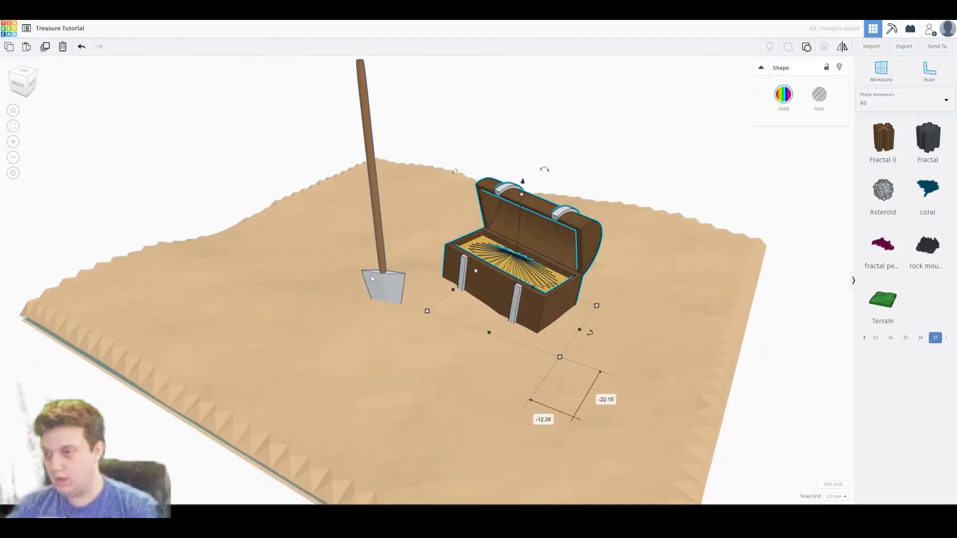
{"action": "left_click_drag", "start_coordinate": [383, 286], "coordinate": [394, 256]}
{"action": "scroll", "coordinate": [613, 209], "scroll_direction": "down", "scroll_amount": 10}
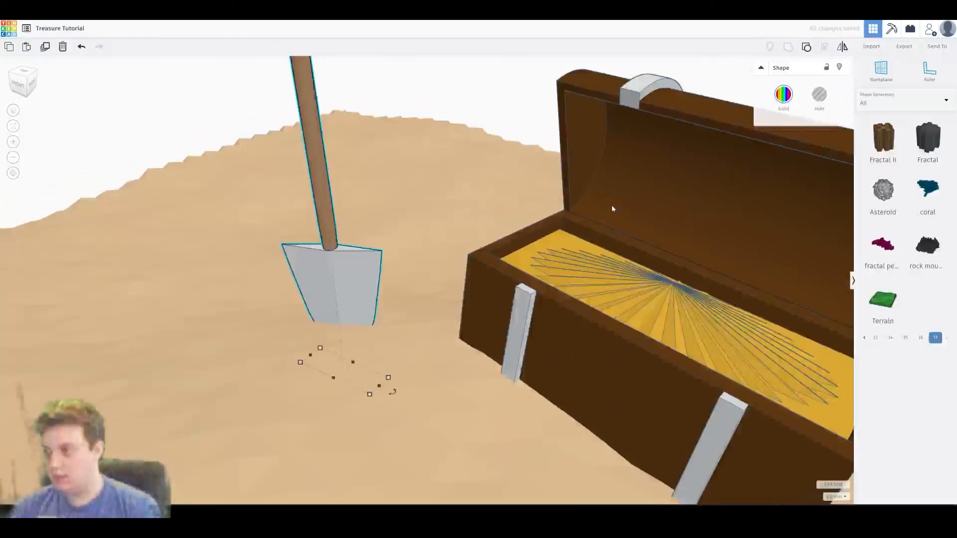
{"action": "middle_click_drag", "start_coordinate": [613, 222], "coordinate": [599, 230]}
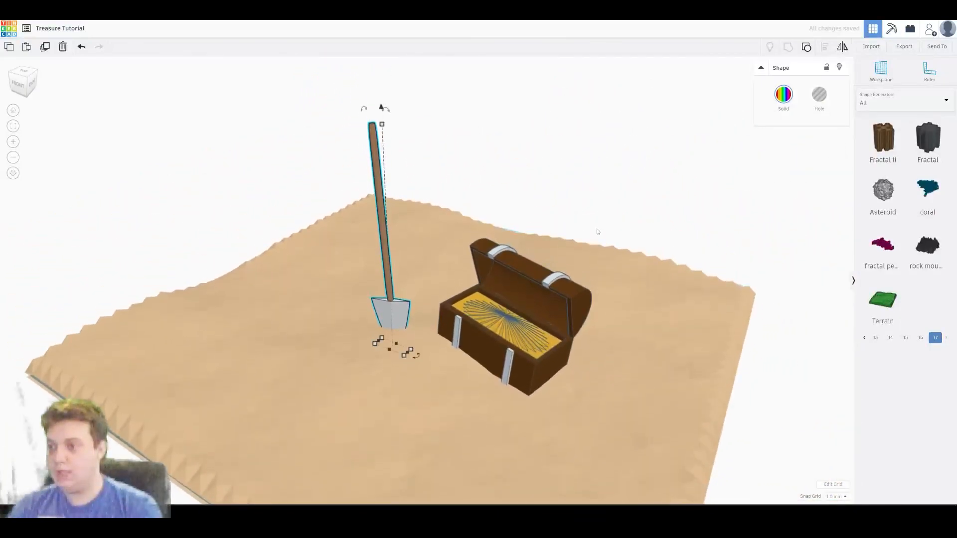
{"action": "scroll", "coordinate": [588, 212], "scroll_direction": "up", "scroll_amount": 4}
{"action": "left_click", "coordinate": [596, 207]}
{"action": "right_click_drag", "start_coordinate": [604, 203], "coordinate": [607, 195]}
{"action": "middle_click_drag", "start_coordinate": [622, 160], "coordinate": [628, 200]}
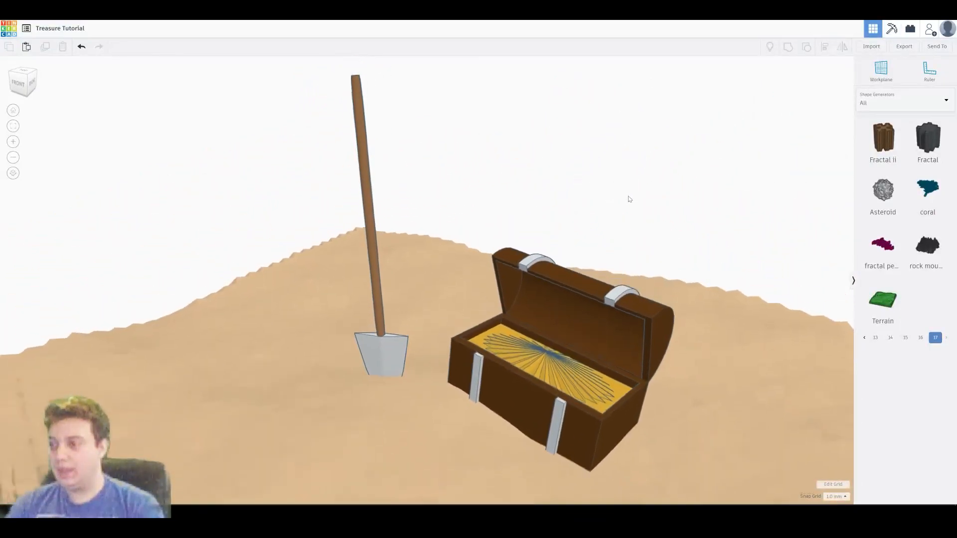